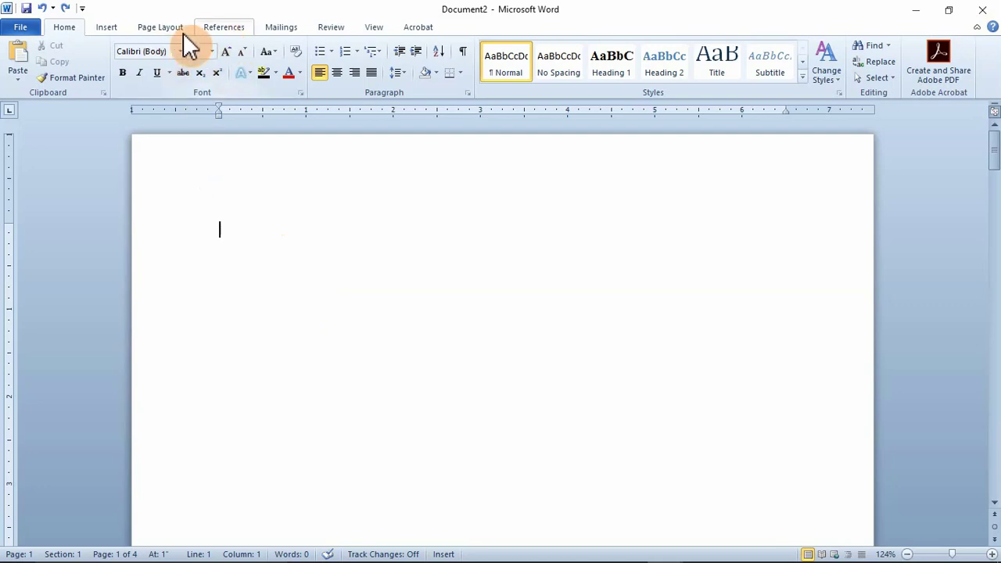
- Show the Bottom of Page gallery under Insert > Page Number
left_click(107, 28)
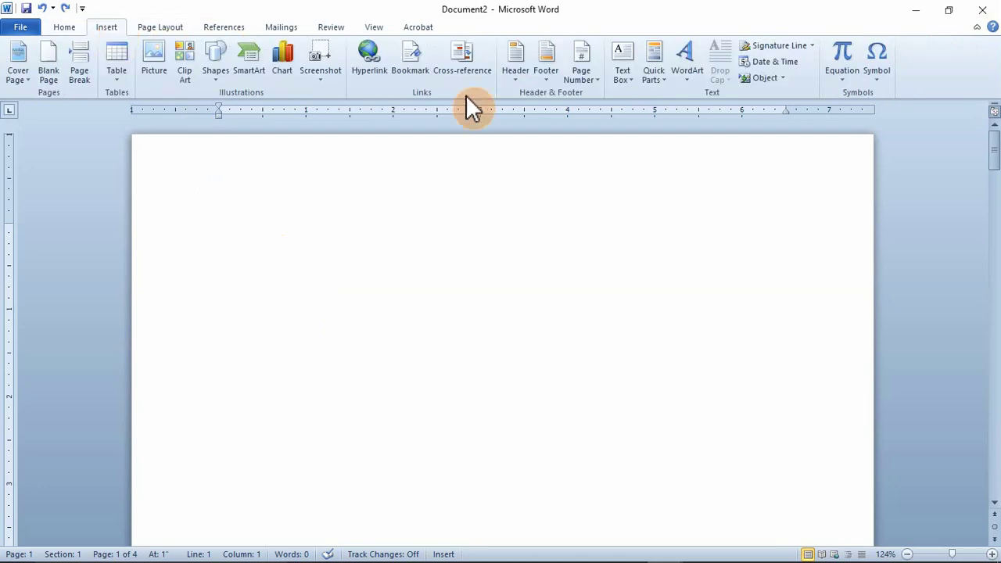
left_click(593, 86)
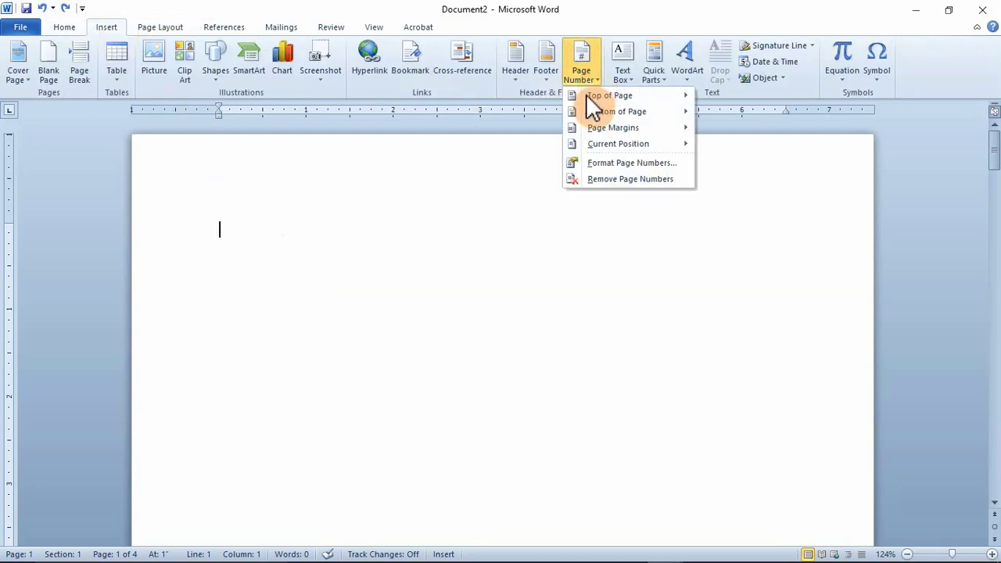
mouse_move(651, 113)
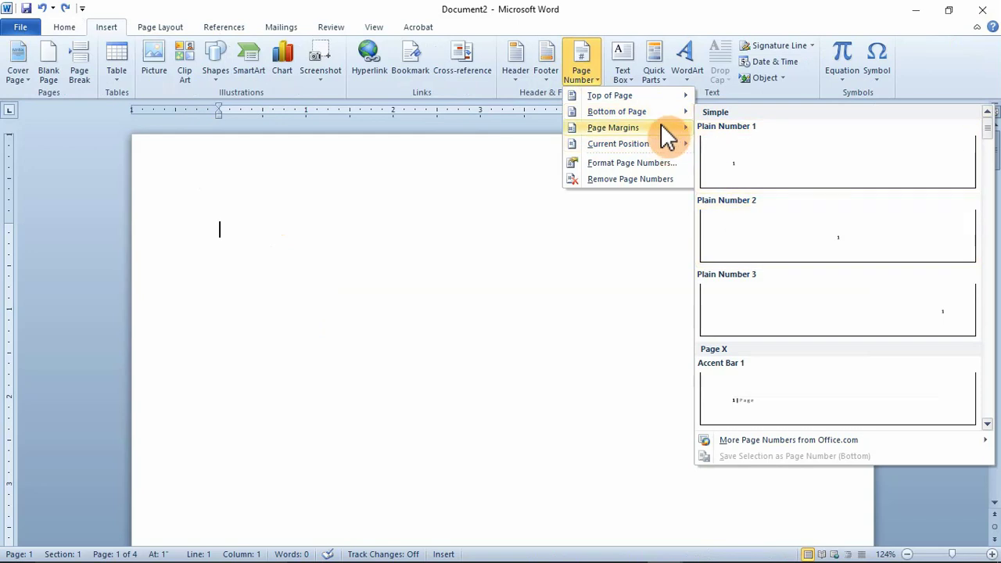
mouse_move(667, 129)
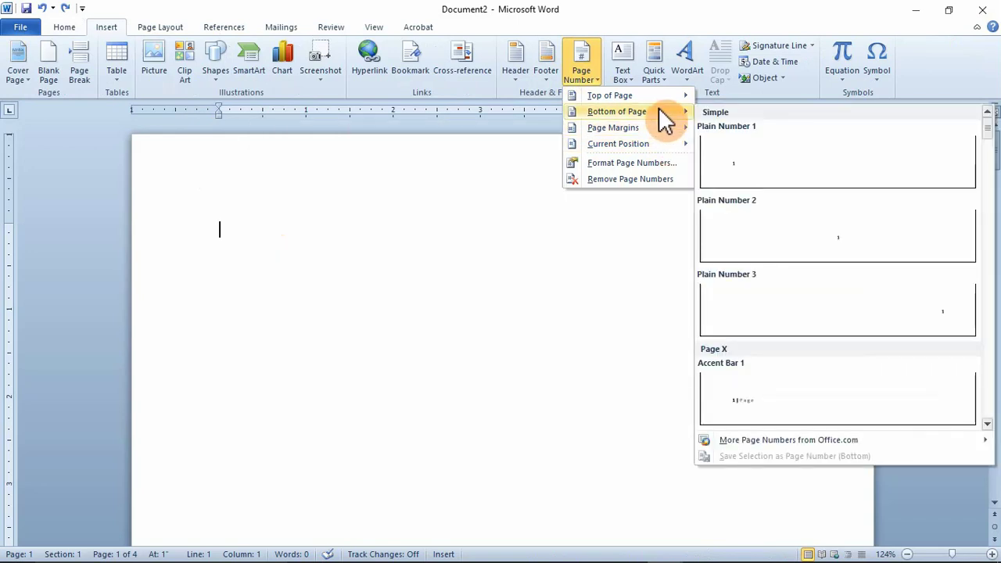
- Insert the Plain Number 2 centred page number at the bottom of the page
left_click(839, 250)
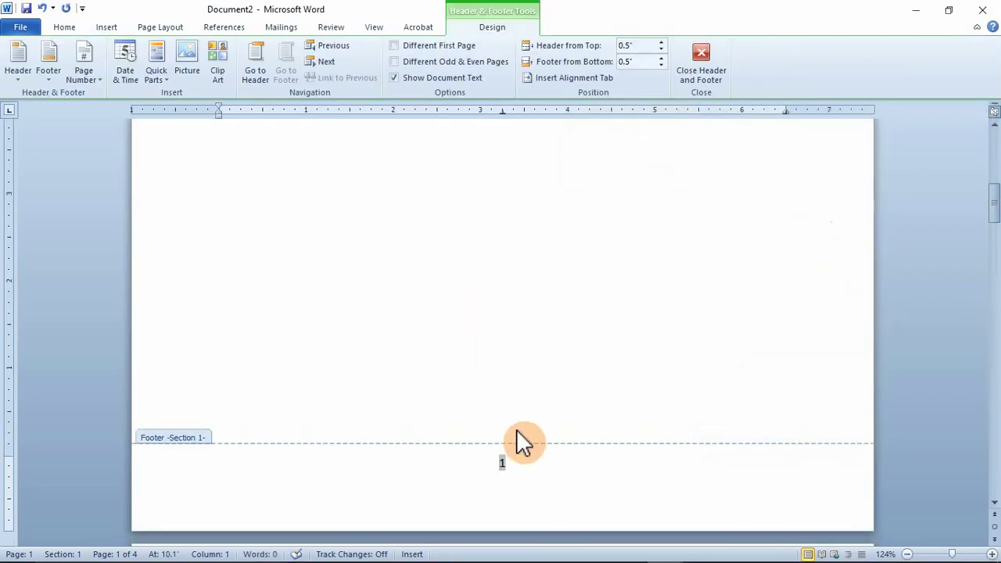
scroll(517, 430, "down", 10)
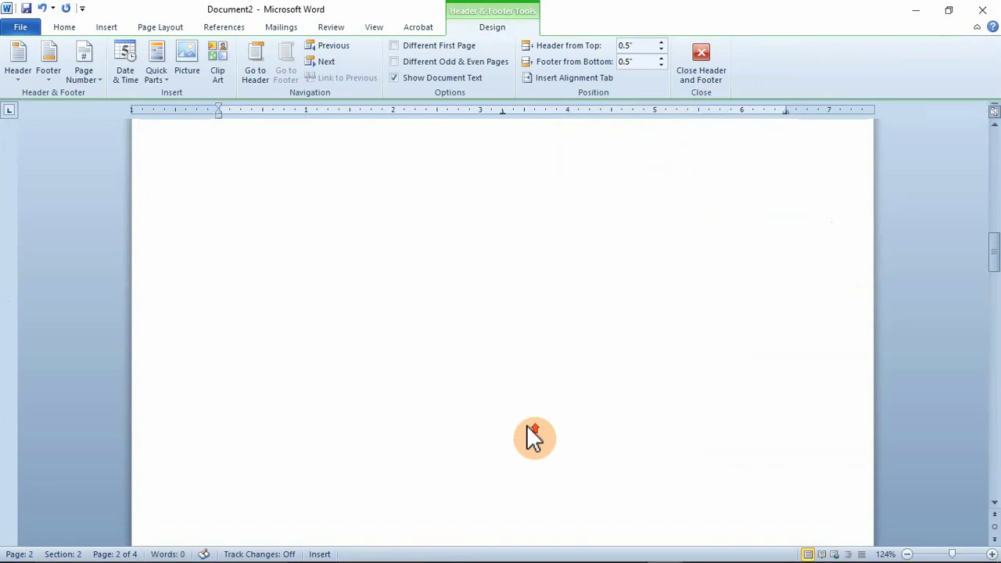
scroll(529, 428, "up", 6)
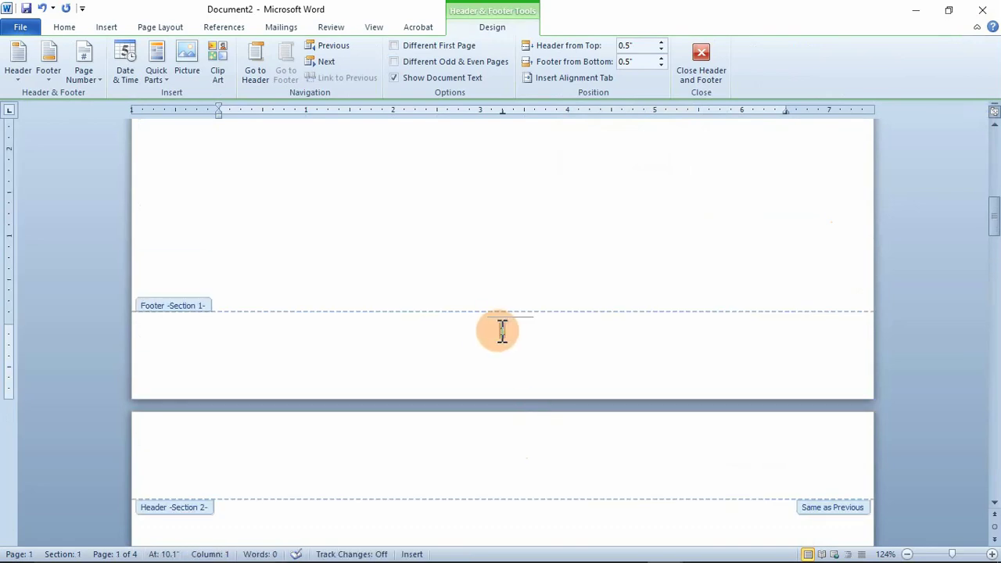
- Set section 1's page numbering to start at 1 in Format Page Numbers
left_click(502, 332)
double_click(520, 339)
right_click(506, 330)
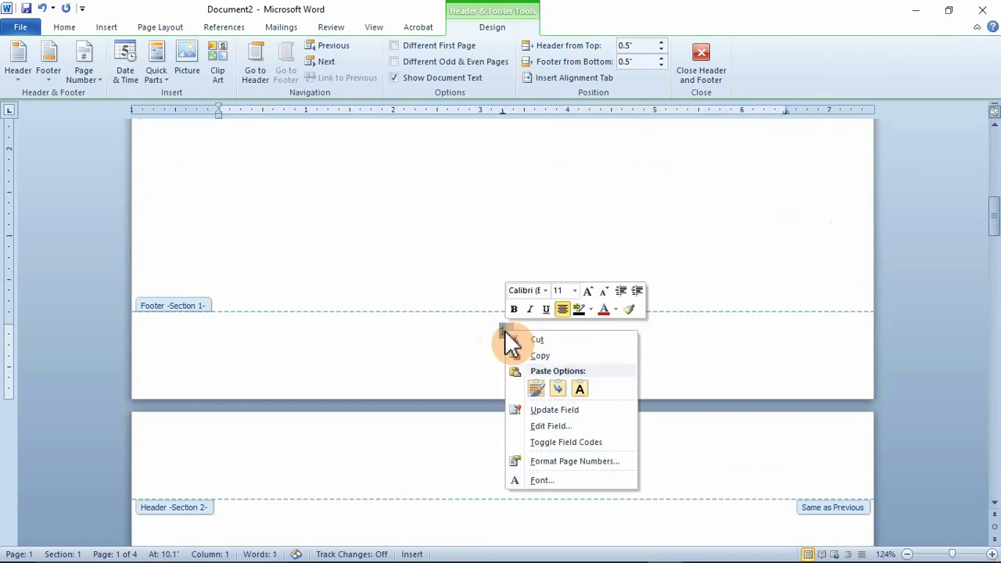
left_click(588, 464)
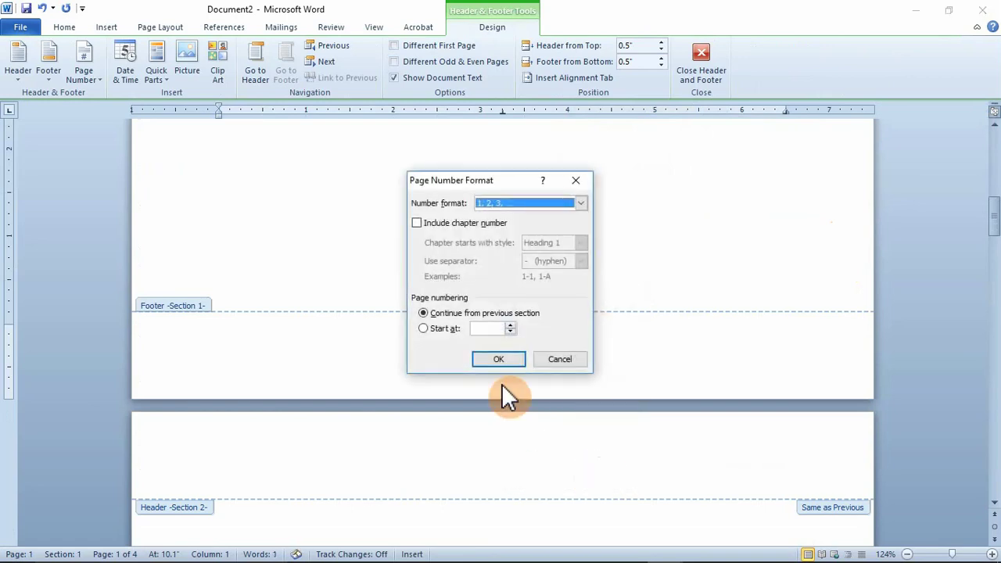
left_click(431, 327)
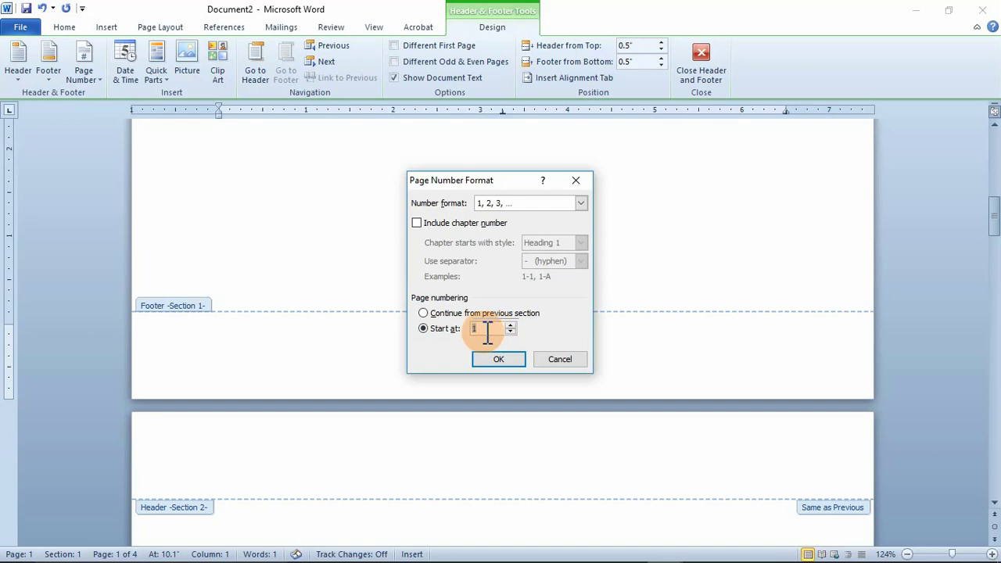
- Apply the start-at-1 setting, then change section 1's number format to I, II, III
left_click(496, 362)
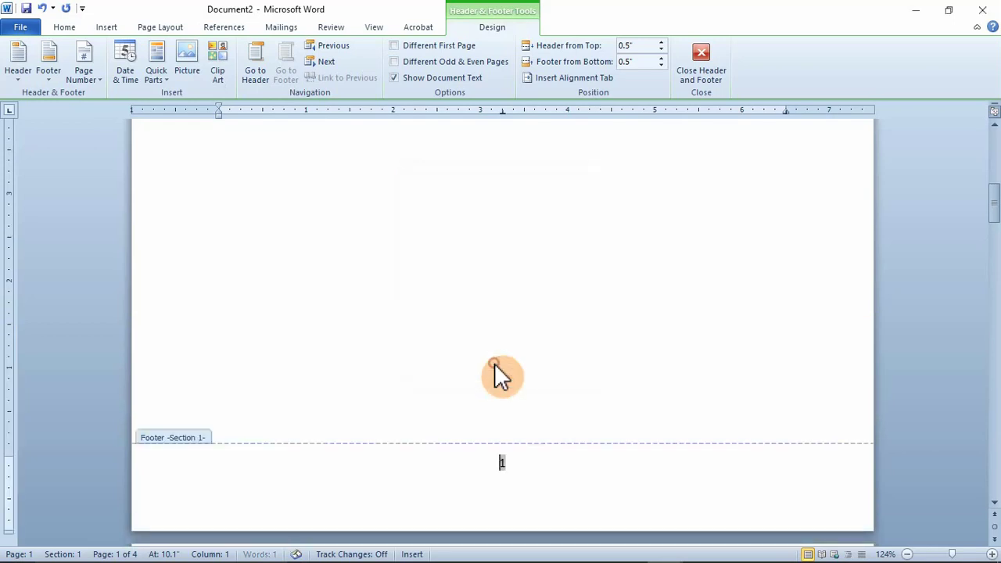
double_click(504, 464)
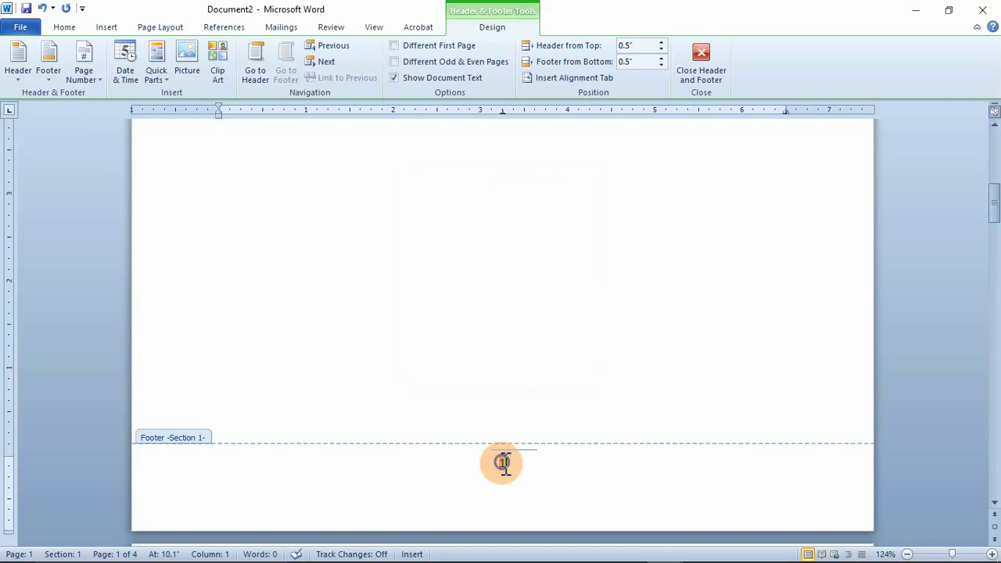
right_click(502, 463)
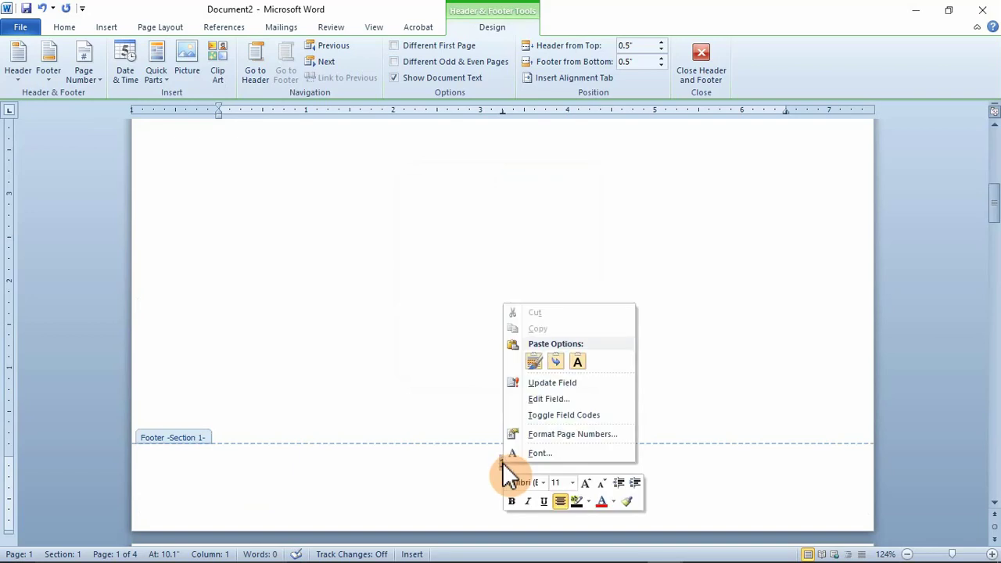
left_click(551, 434)
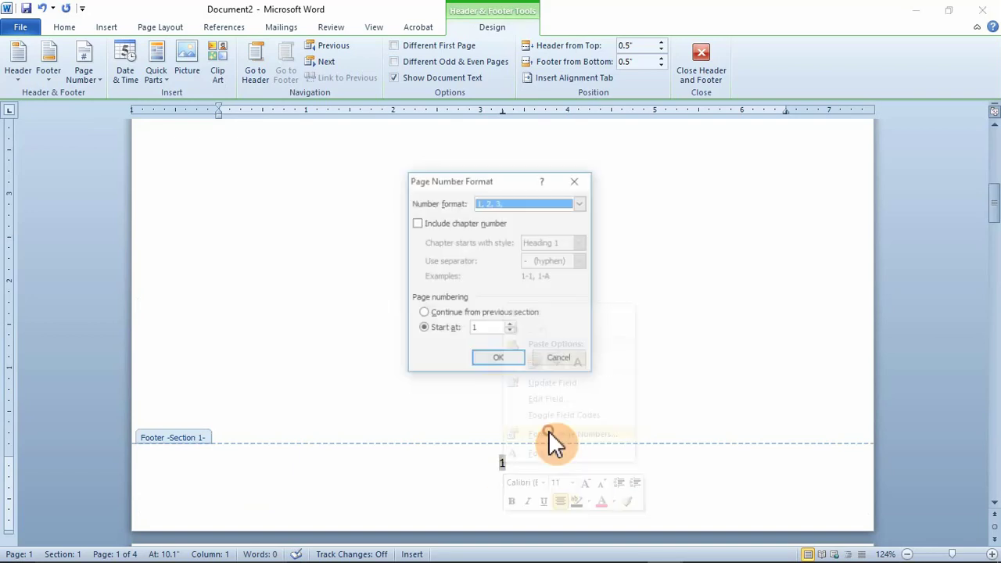
left_click(581, 203)
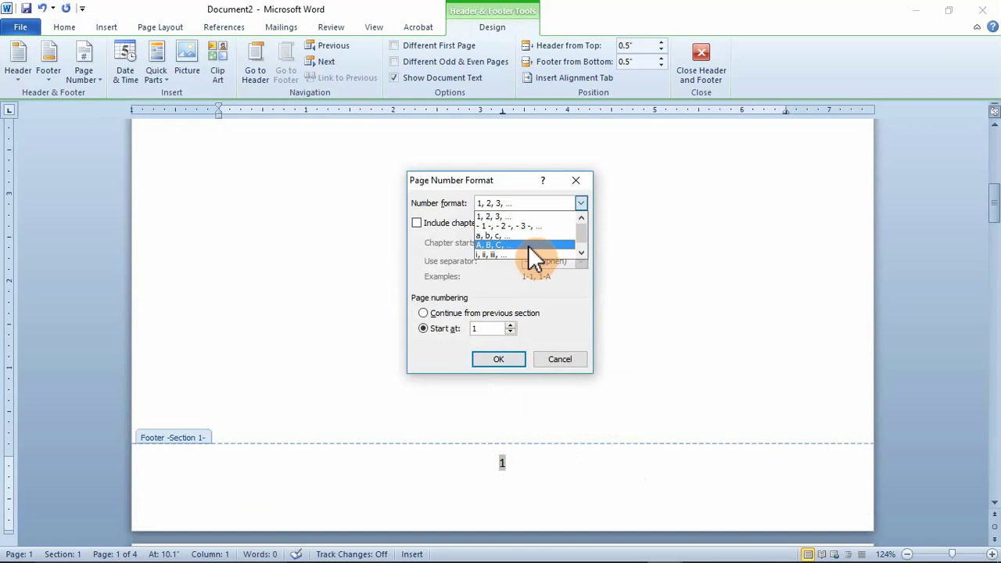
left_click(584, 252)
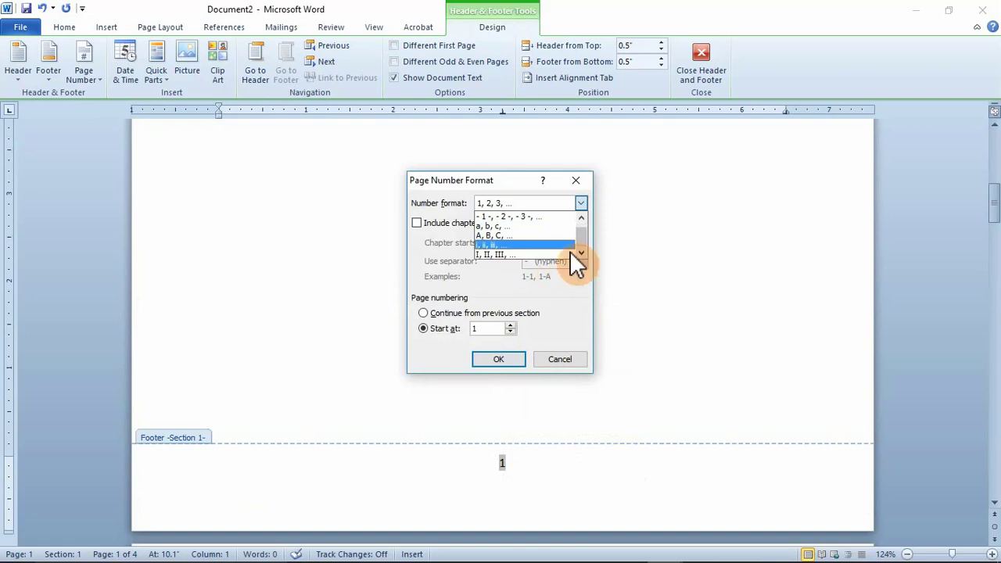
left_click(526, 254)
left_click(502, 358)
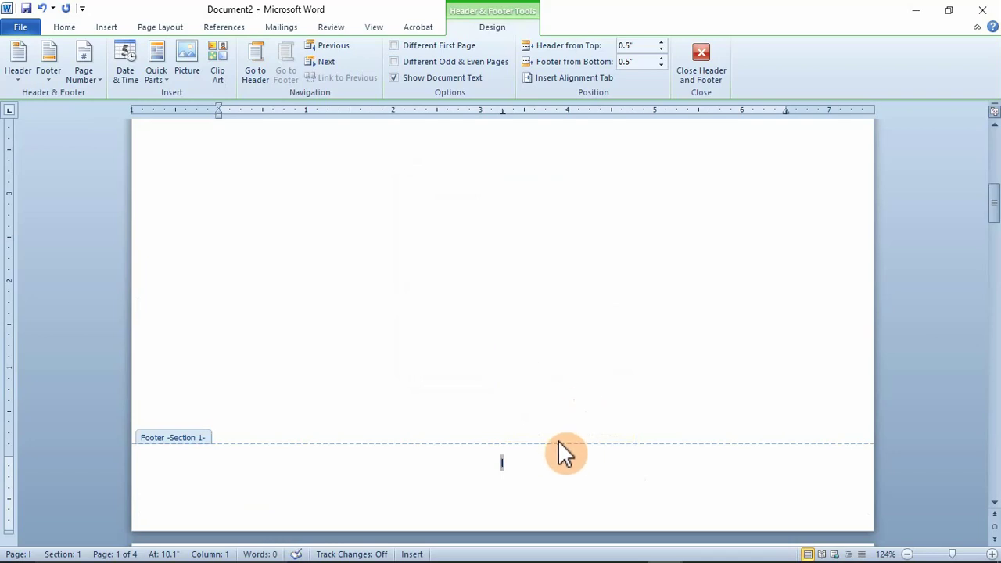
- Turn off Link to Previous for section 2's header and footer
scroll(510, 342, "down", 8)
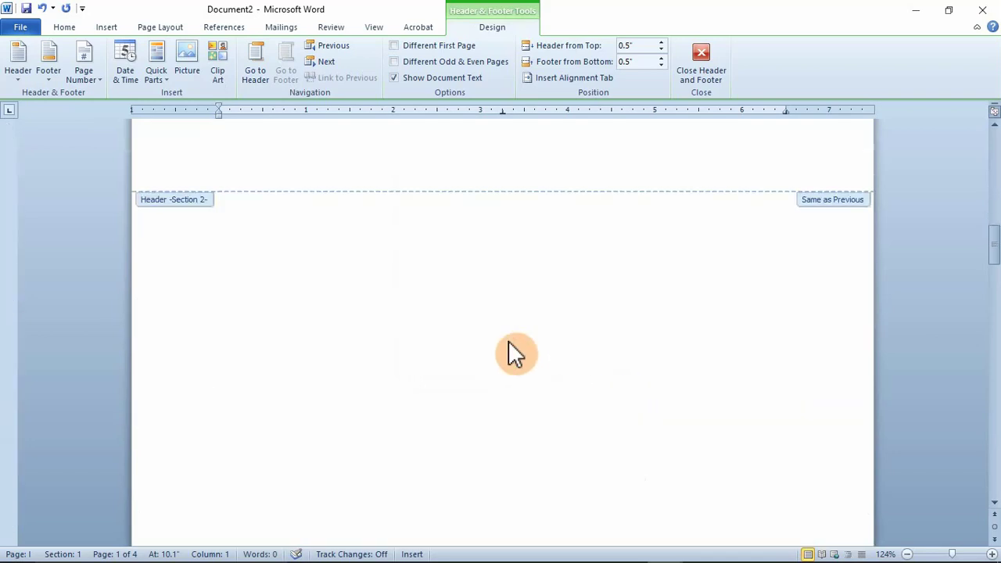
left_click(508, 340)
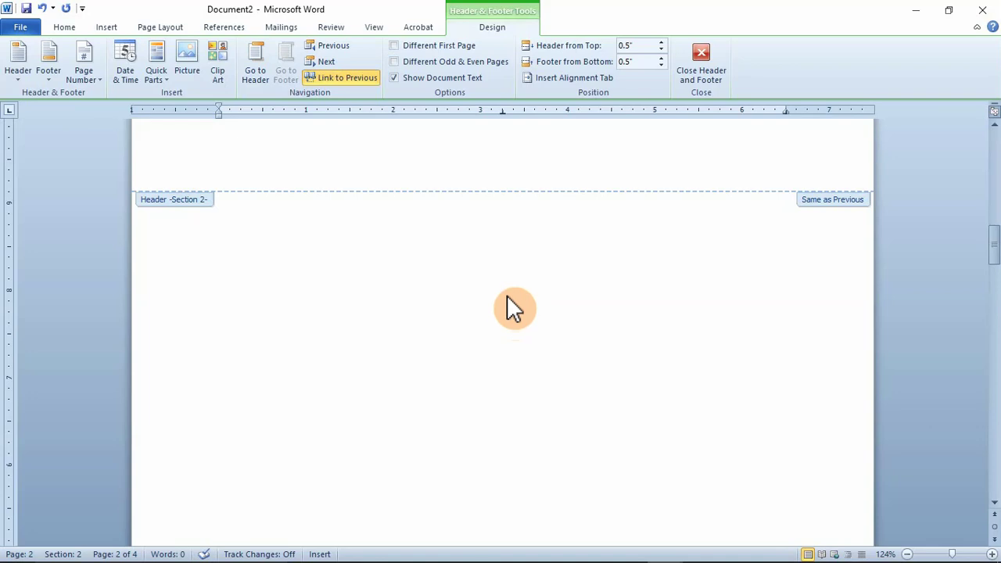
scroll(480, 271, "down", 6)
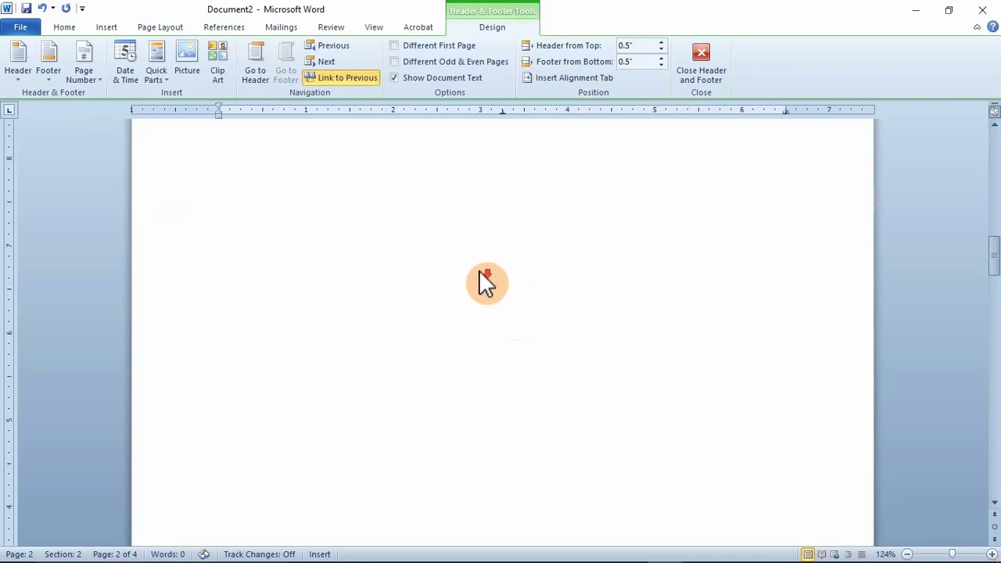
scroll(484, 281, "down", 5)
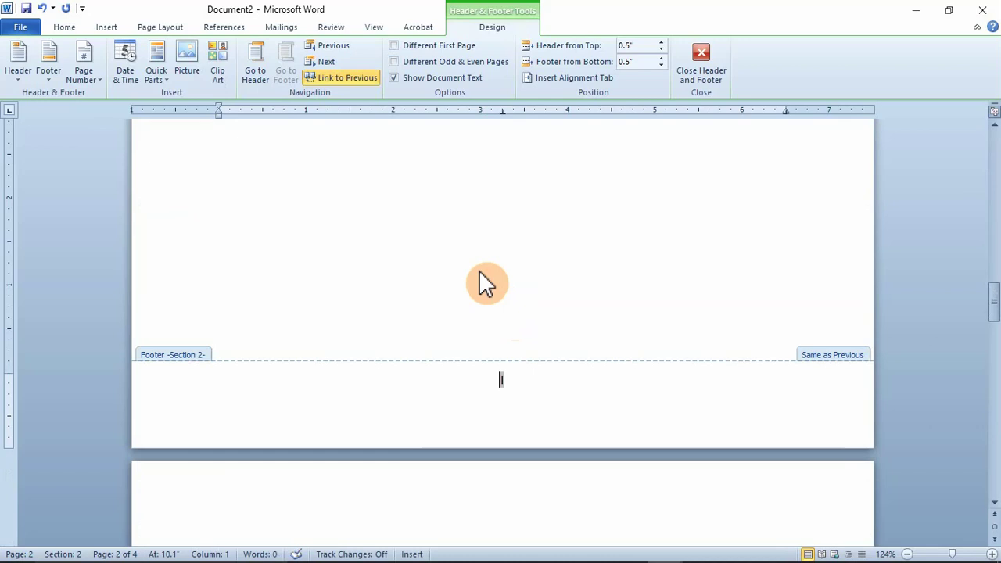
scroll(481, 274, "up", 5)
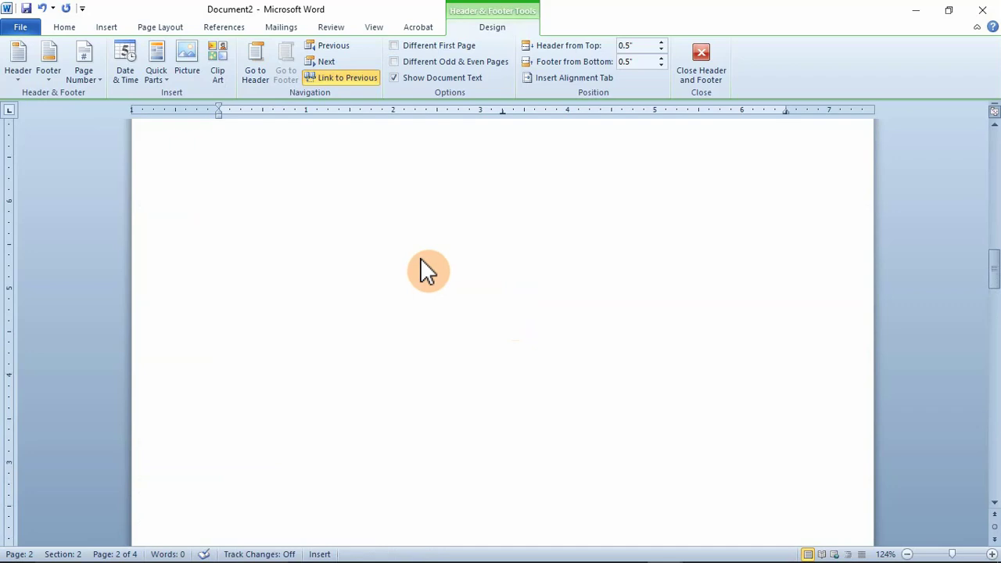
left_click(346, 80)
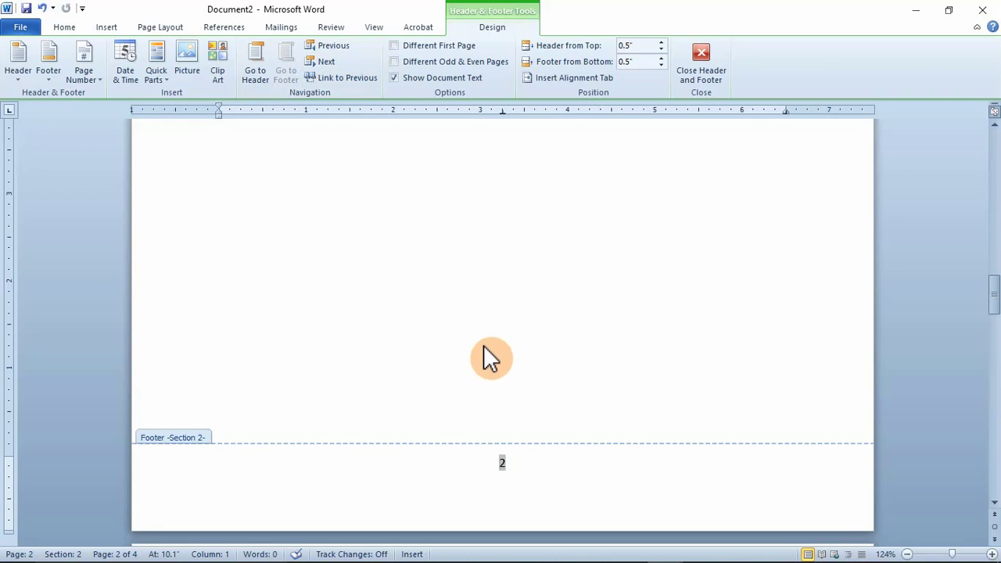
- Restart Section 2's footer numbering at 1, keeping the 1, 2, 3 format
double_click(500, 463)
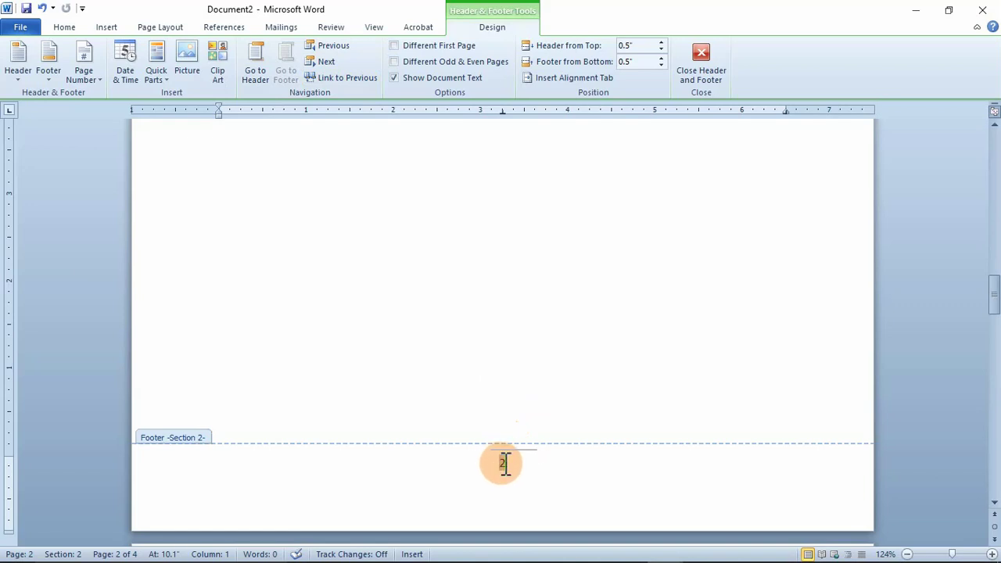
right_click(503, 463)
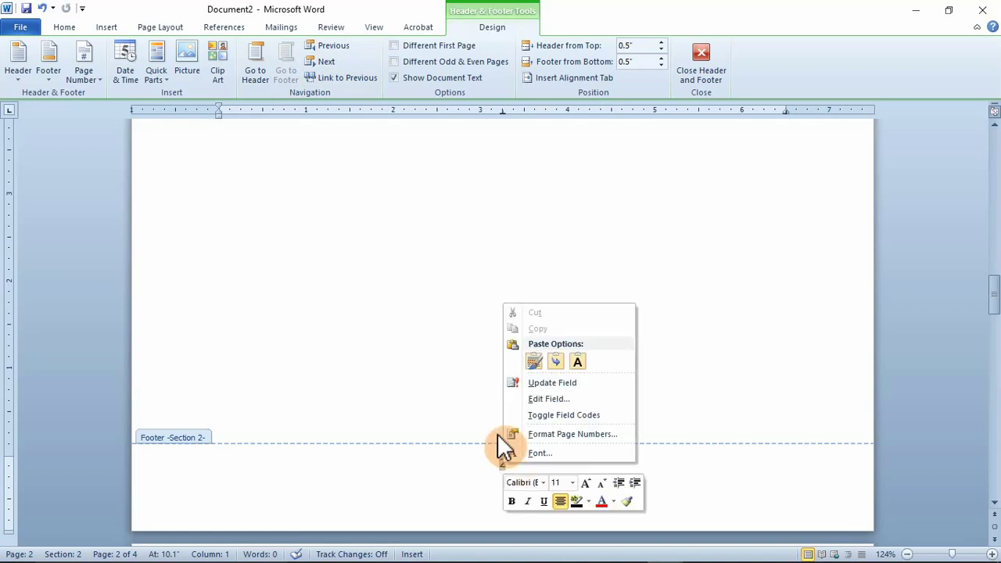
left_click(590, 433)
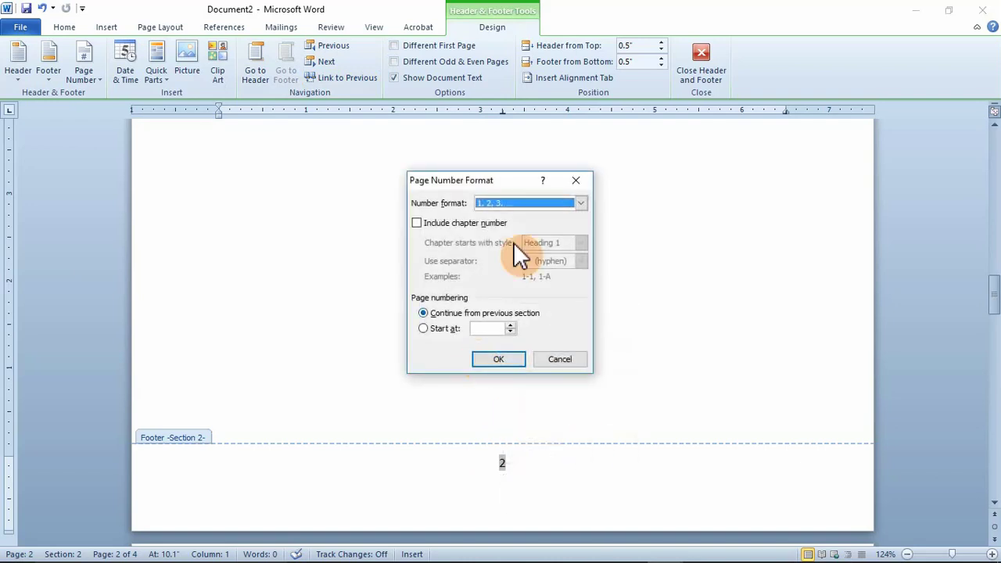
left_click(581, 204)
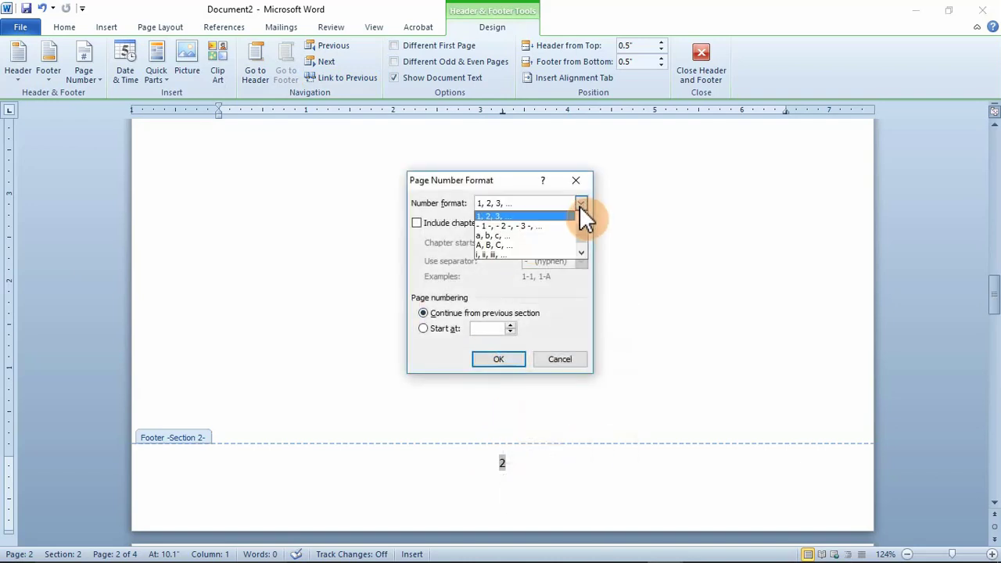
left_click(580, 206)
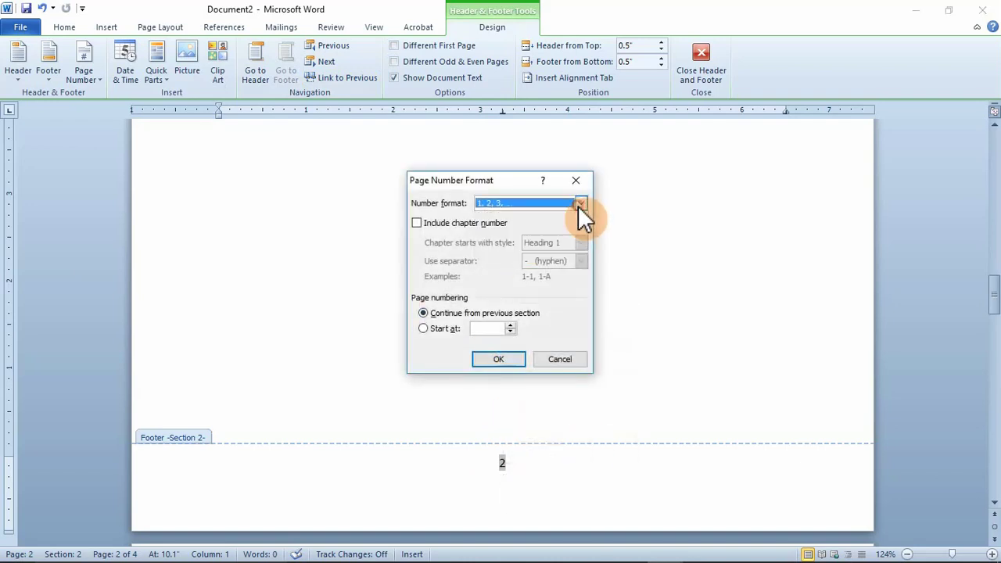
left_click(427, 330)
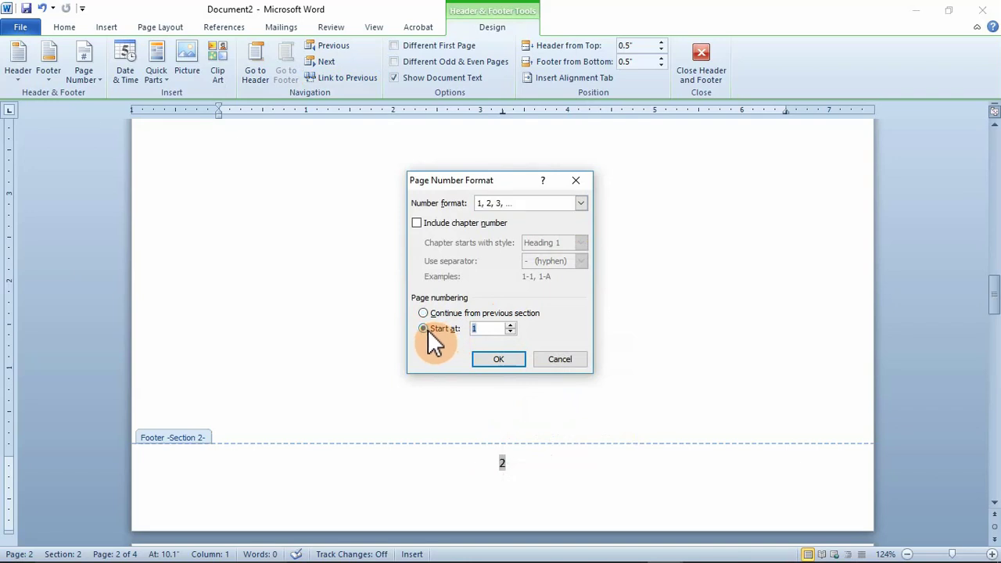
left_click(500, 362)
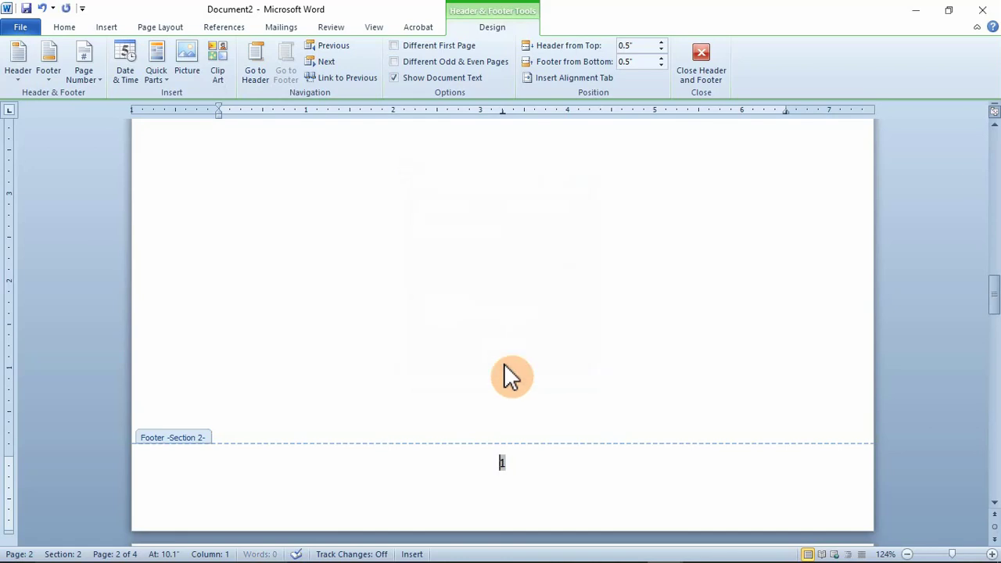
- Scroll through the section footers and place the caret in Section 2's footer
scroll(488, 325, "up", 15)
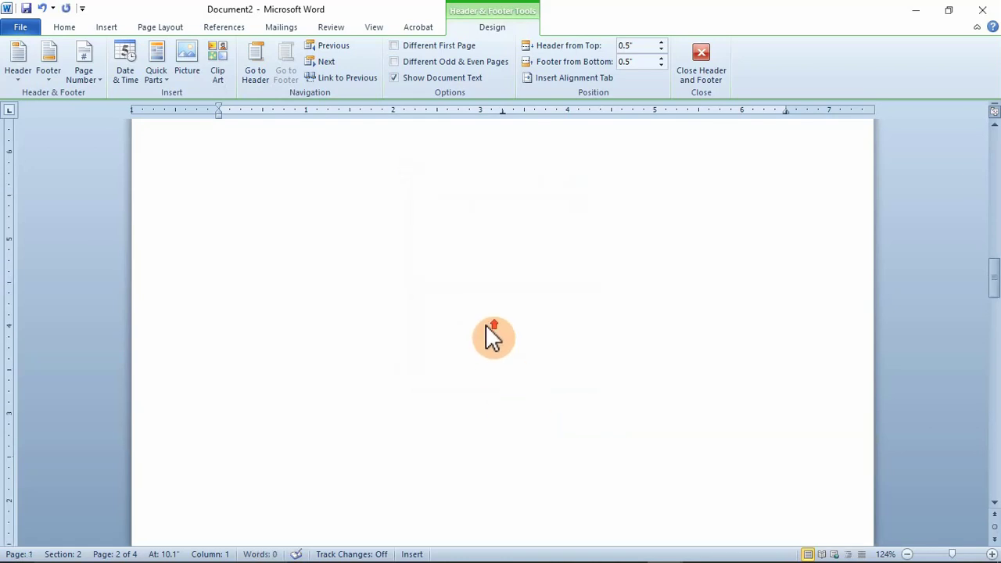
scroll(489, 324, "up", 3)
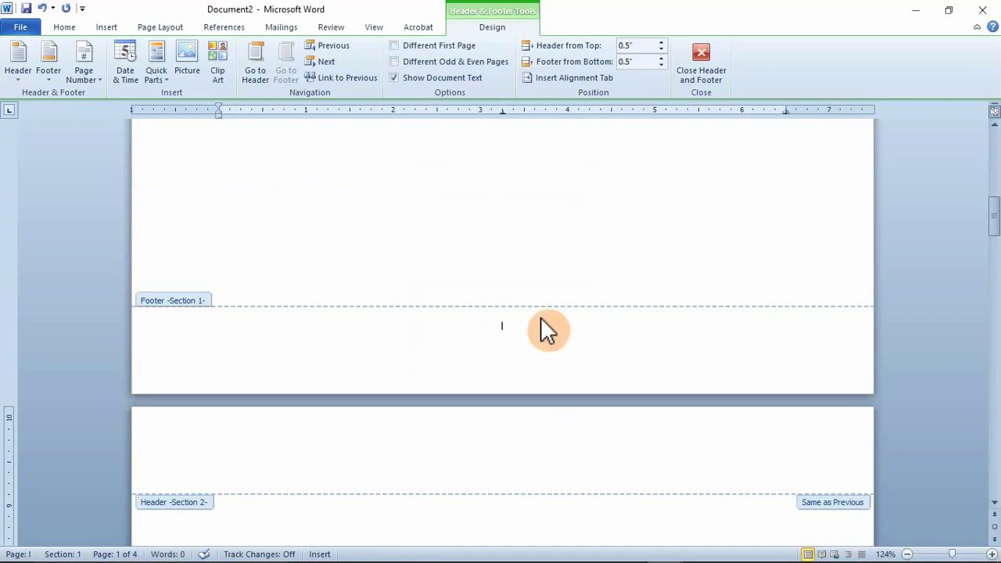
scroll(407, 384, "down", 10)
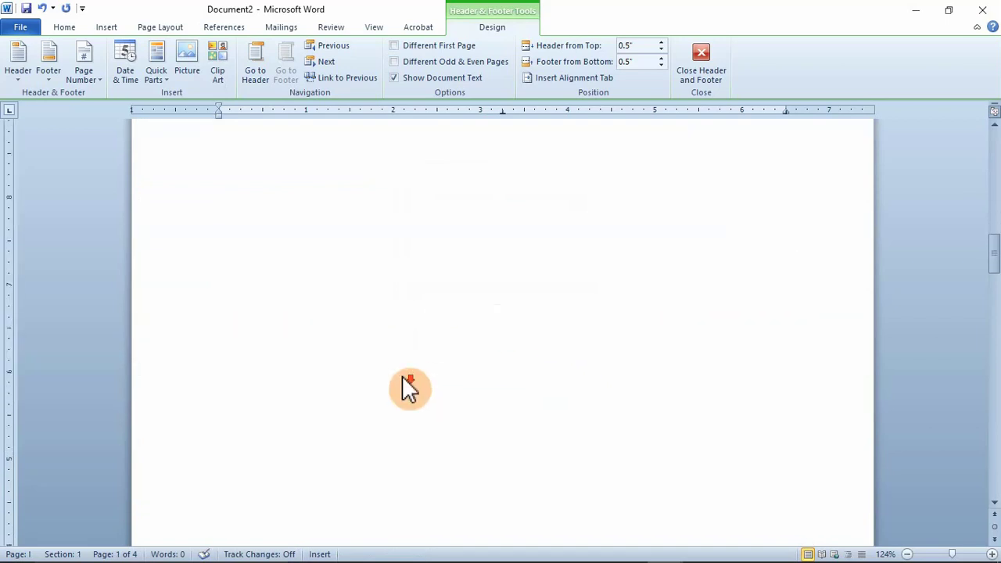
scroll(402, 389, "down", 5)
left_click(485, 335)
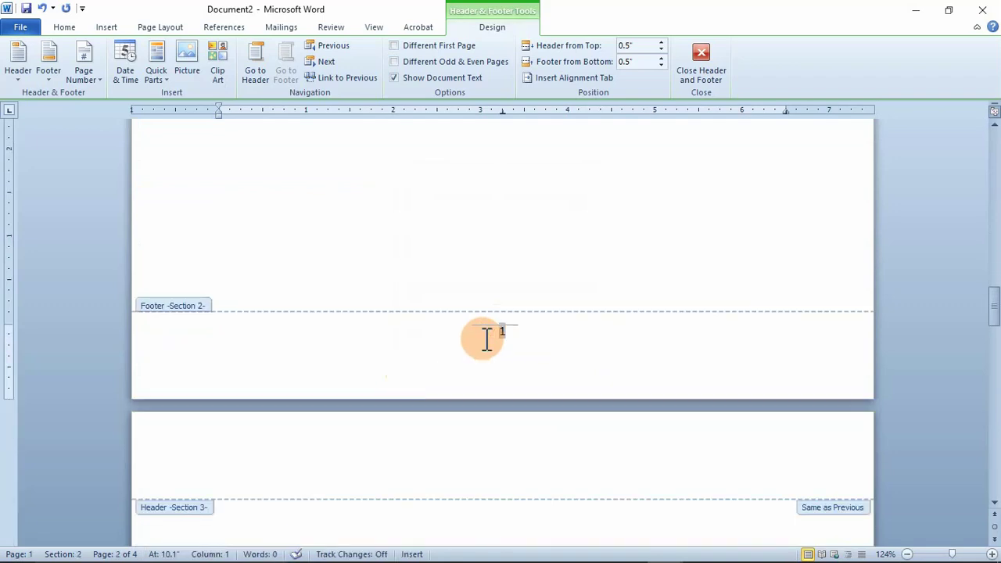
- Check the Section 3 footer and Section 4 header, then return to Section 3's footer
scroll(480, 391, "down", 8)
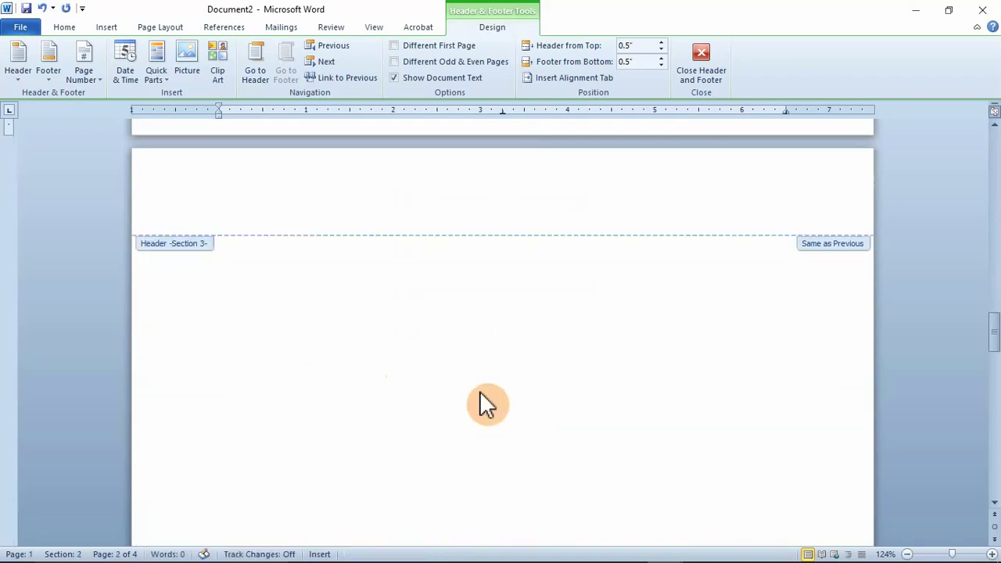
scroll(485, 399, "down", 6)
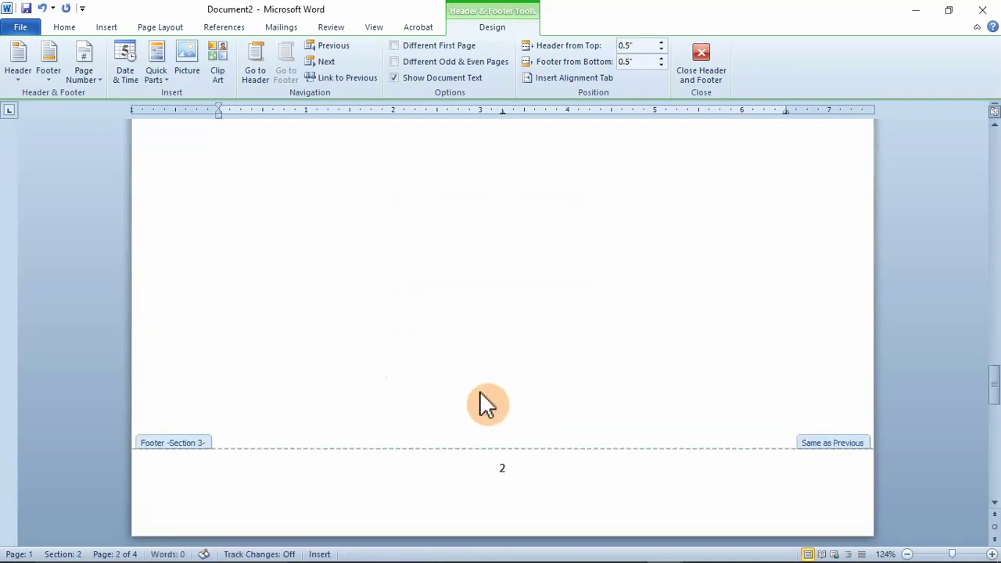
left_click(485, 391)
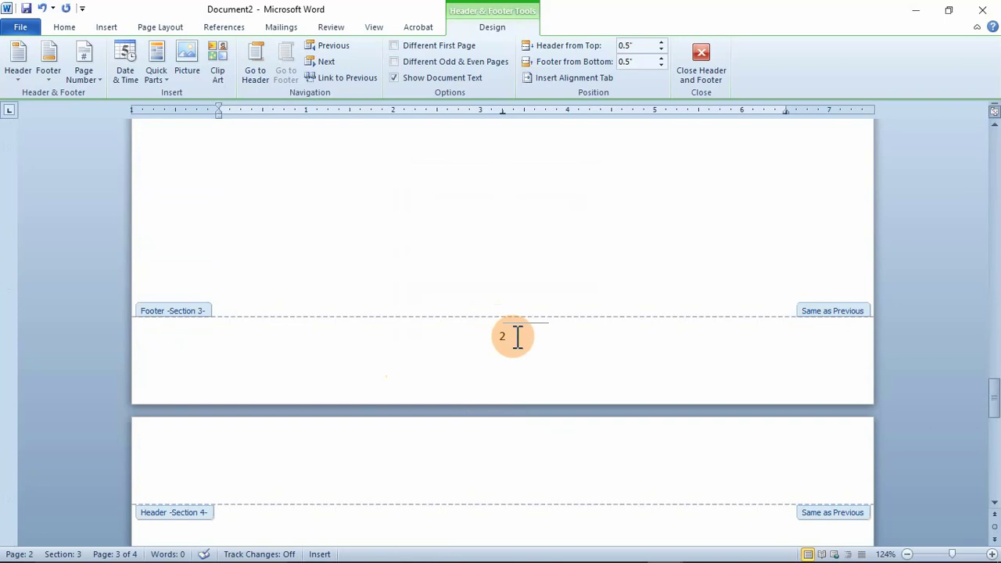
scroll(518, 337, "down", 8)
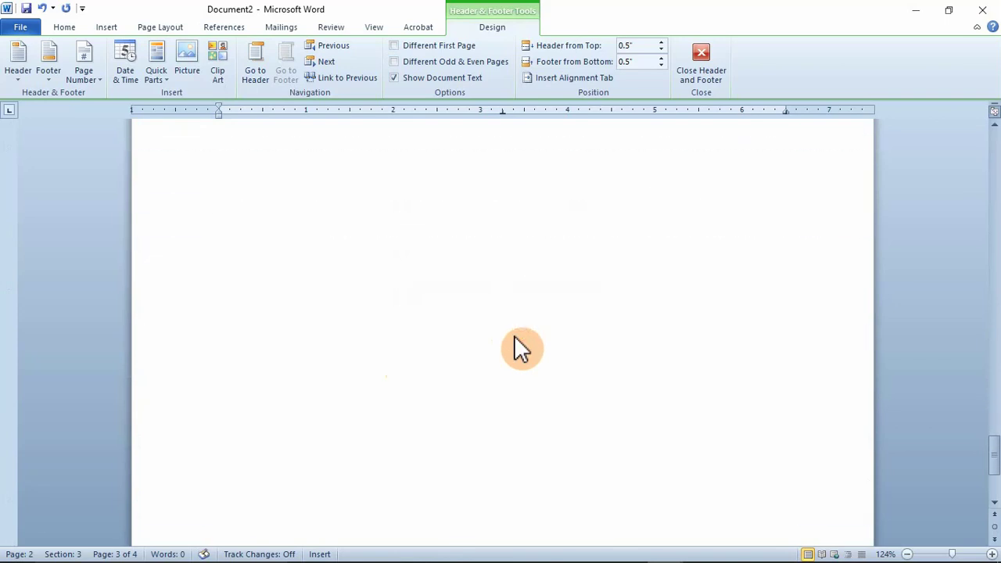
left_click(514, 336)
left_click(514, 336)
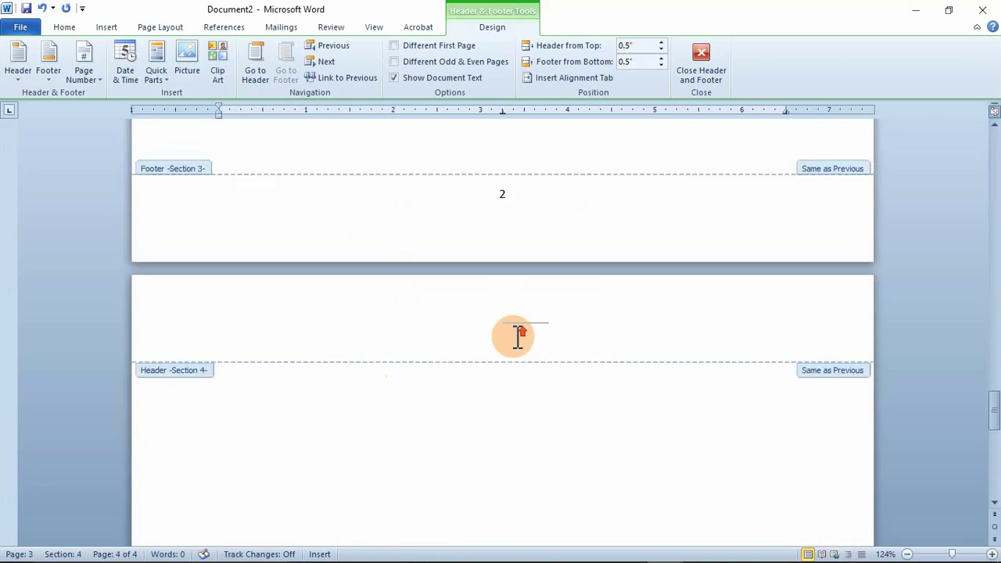
scroll(514, 336, "up", 4)
left_click(506, 383)
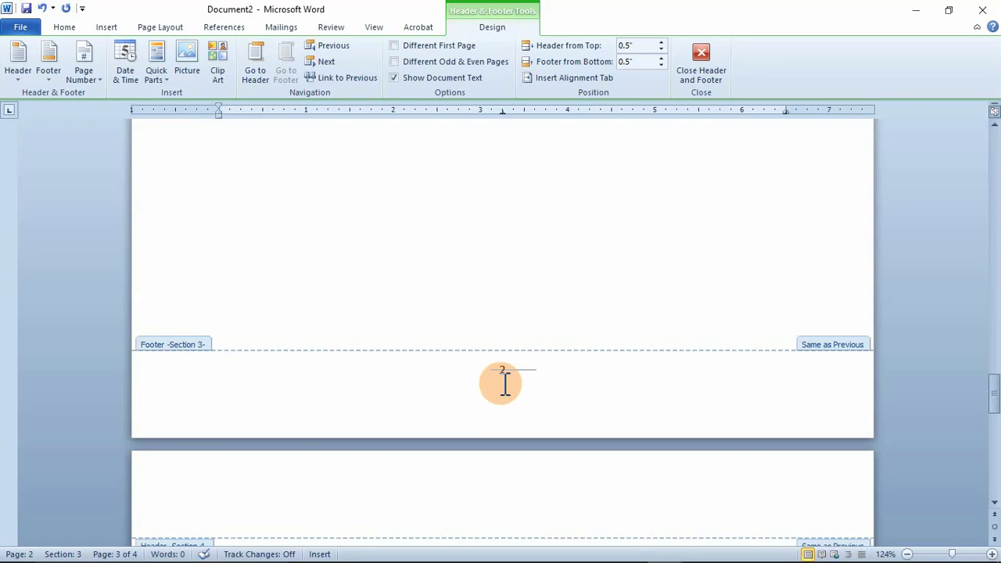
scroll(504, 383, "up", 10)
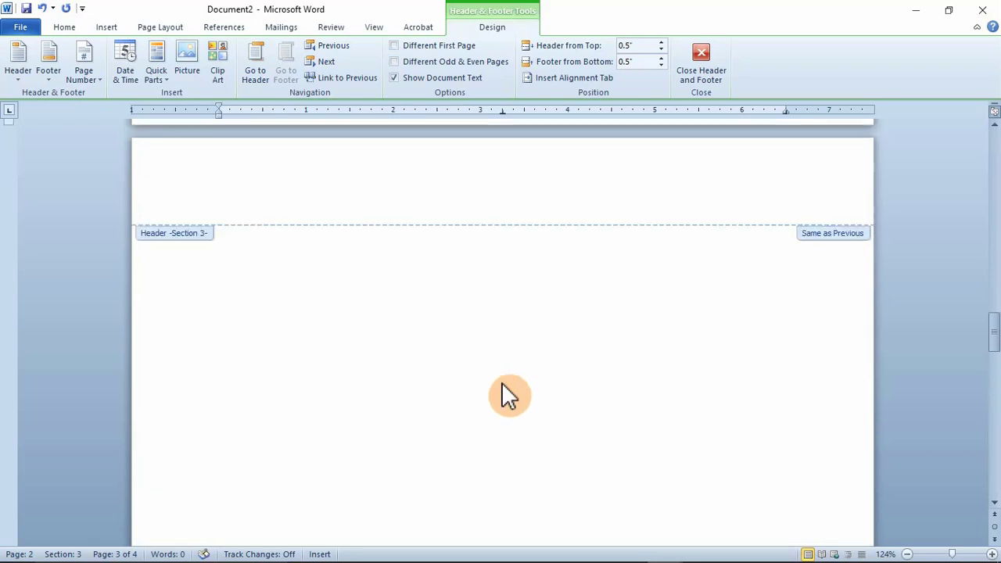
scroll(503, 383, "up", 4)
scroll(504, 383, "down", 6)
scroll(505, 383, "down", 5)
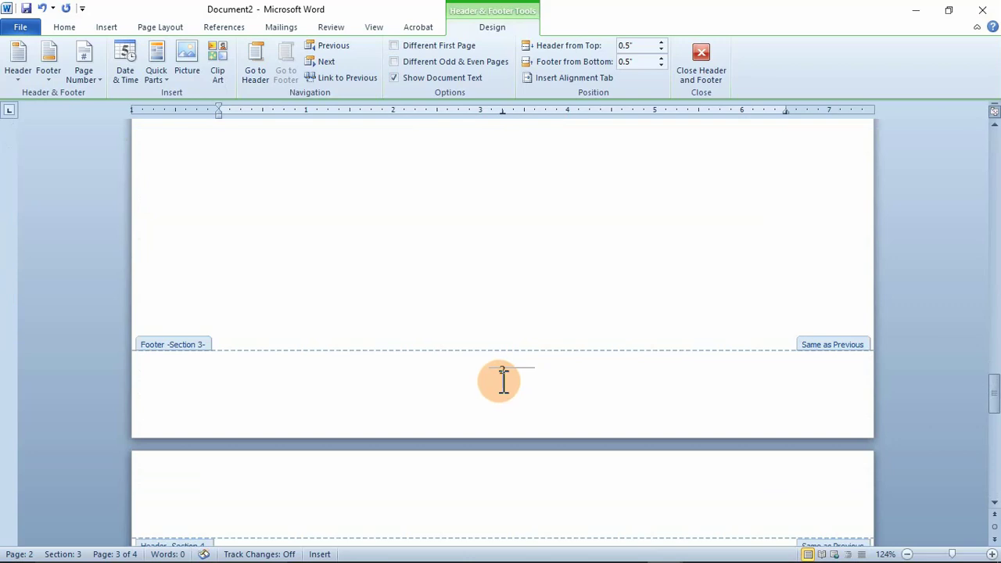
- Set Section 3's page numbering to start at 3 via Format Page Numbers
left_click(501, 367)
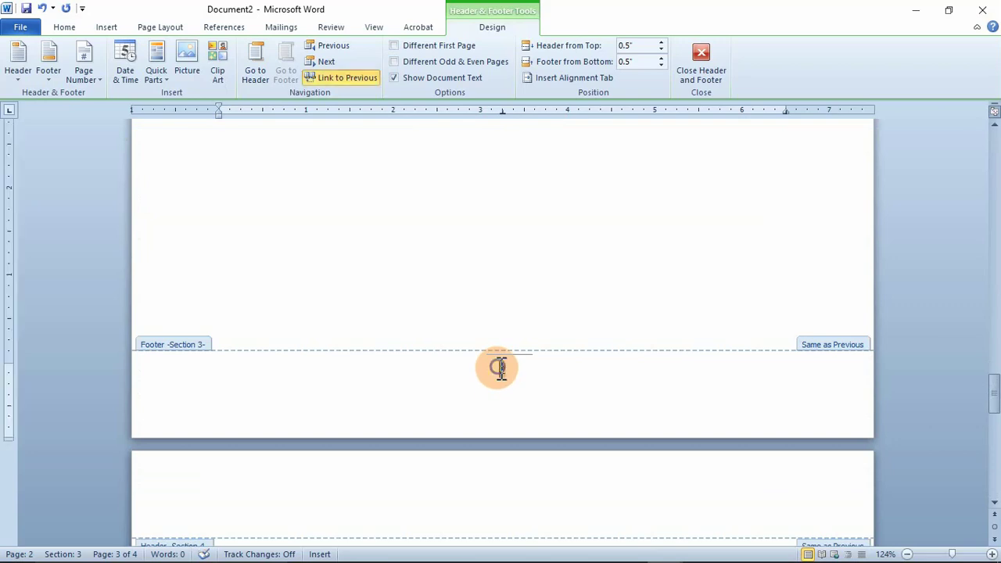
right_click(502, 364)
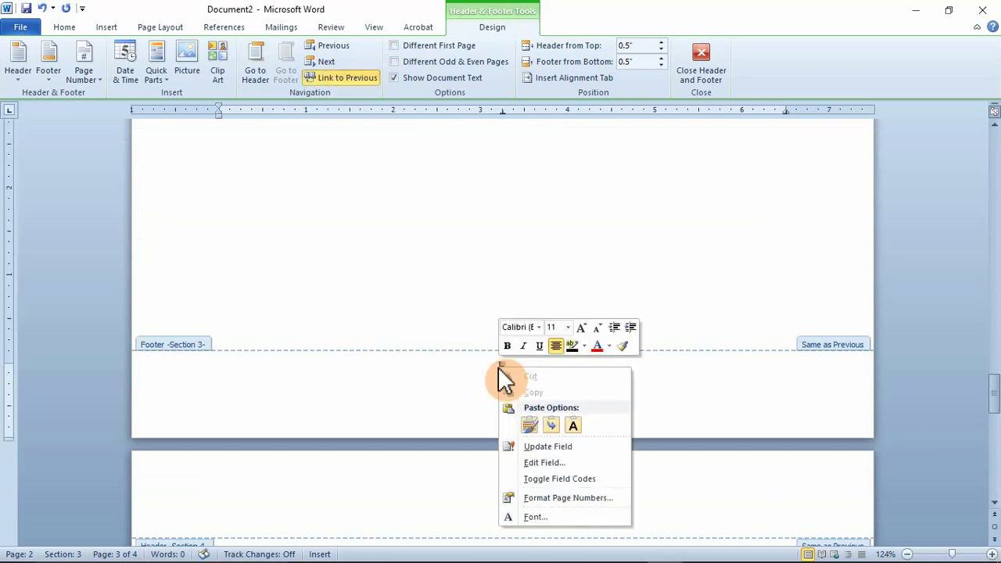
left_click(587, 499)
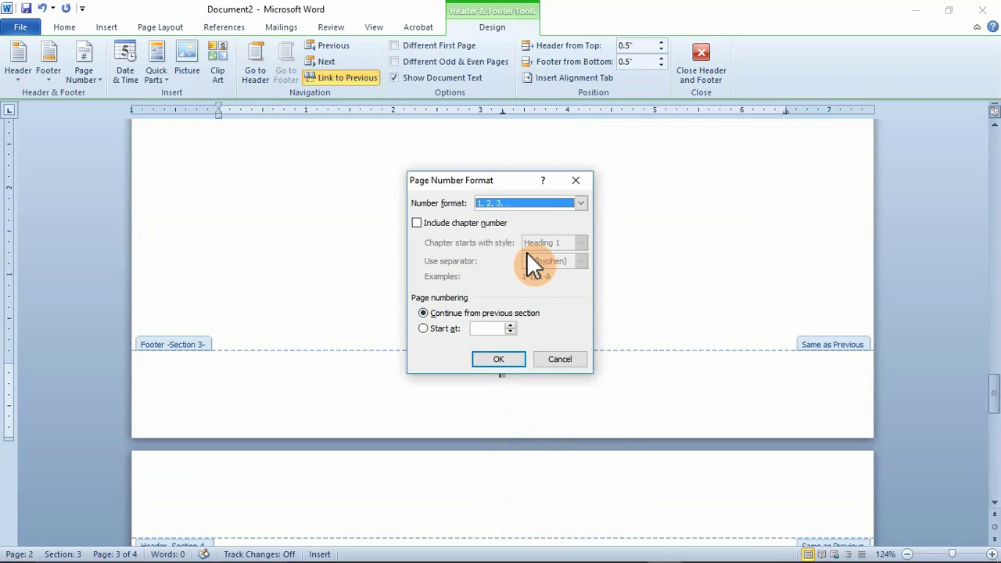
left_click(423, 328)
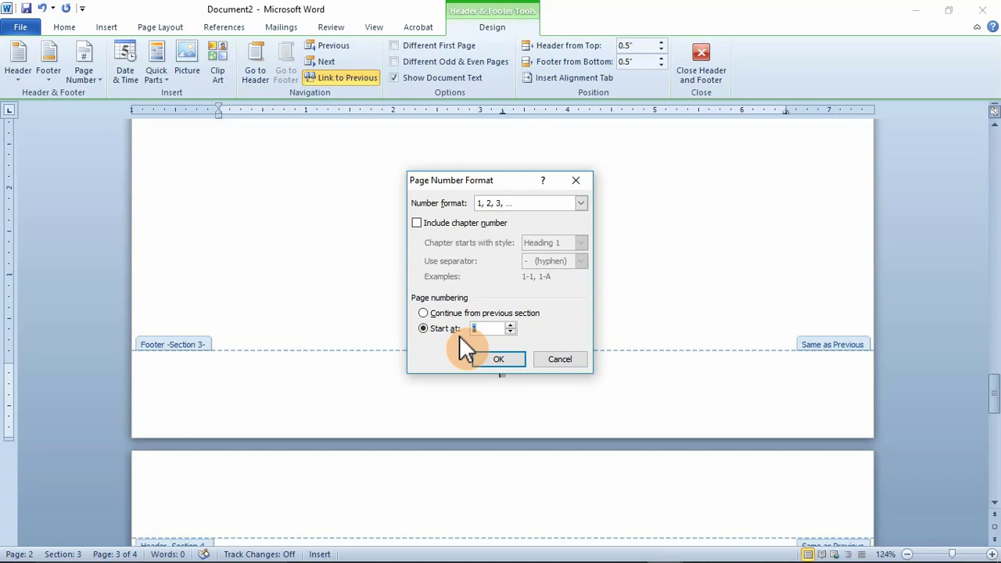
left_click(424, 313)
left_click(430, 329)
type("4")
left_click(510, 332)
left_click(500, 360)
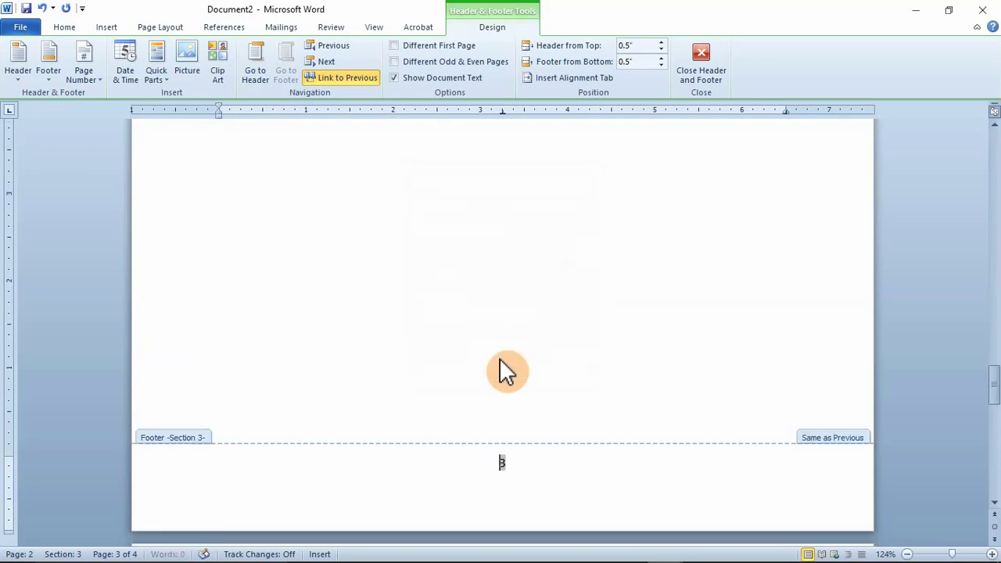
- Draw an oval with No Fill around Section 3's footer page number 3
left_click(502, 461)
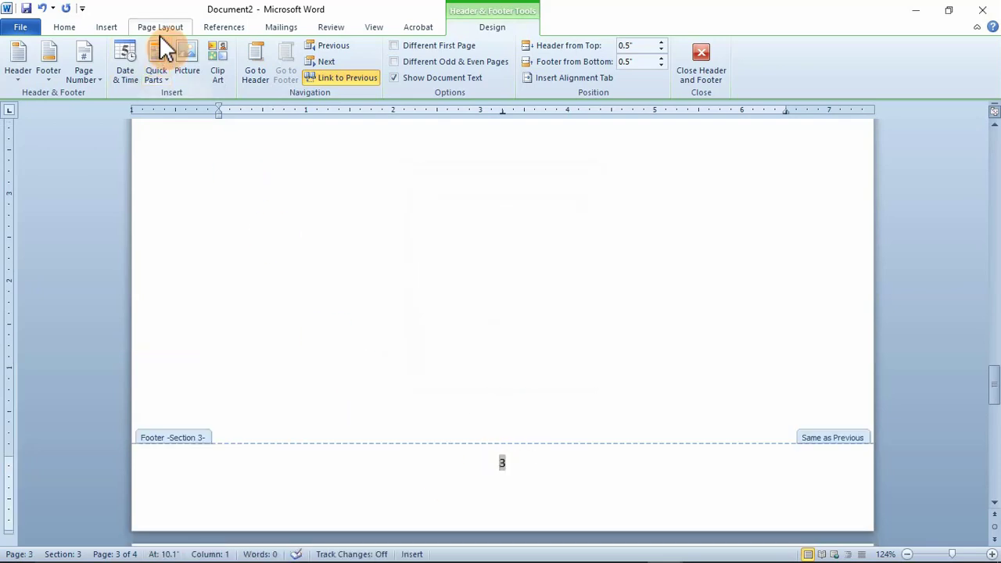
left_click(111, 30)
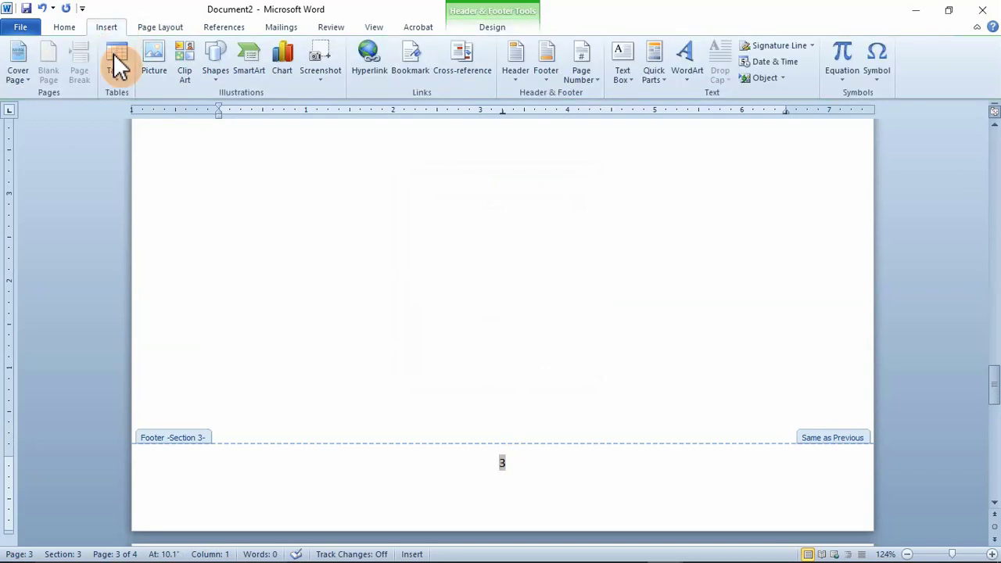
left_click(215, 72)
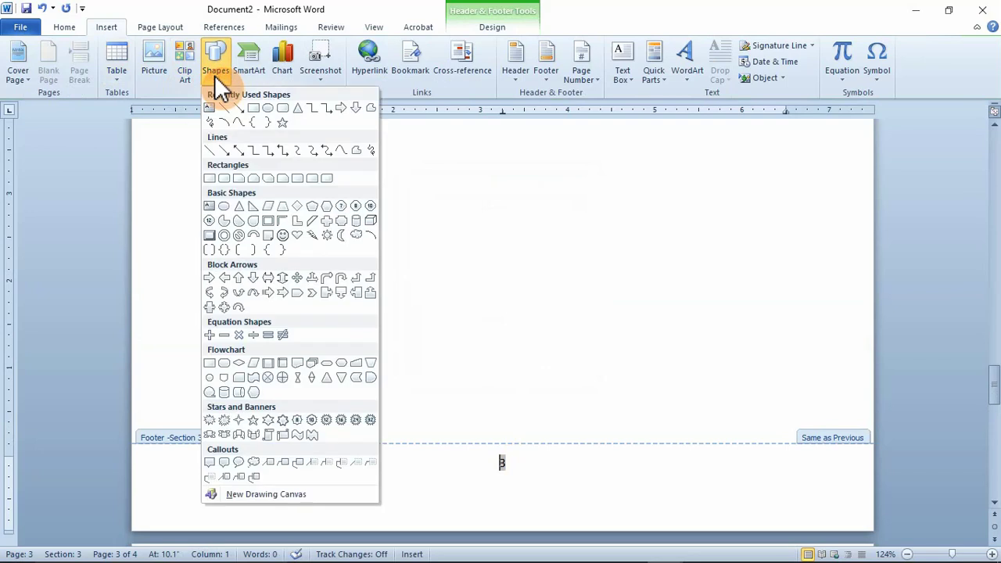
left_click(270, 110)
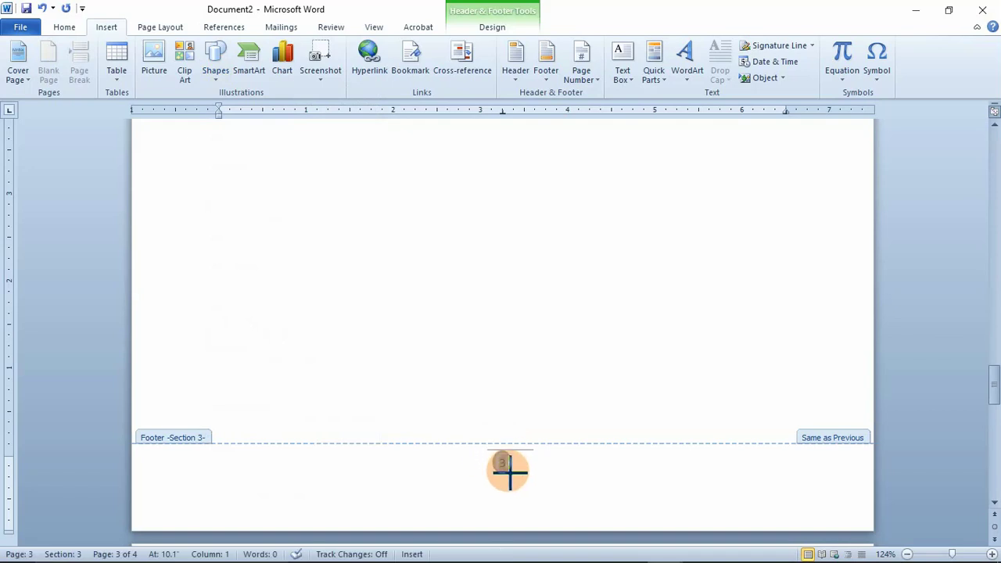
left_click_drag(491, 450, 514, 474)
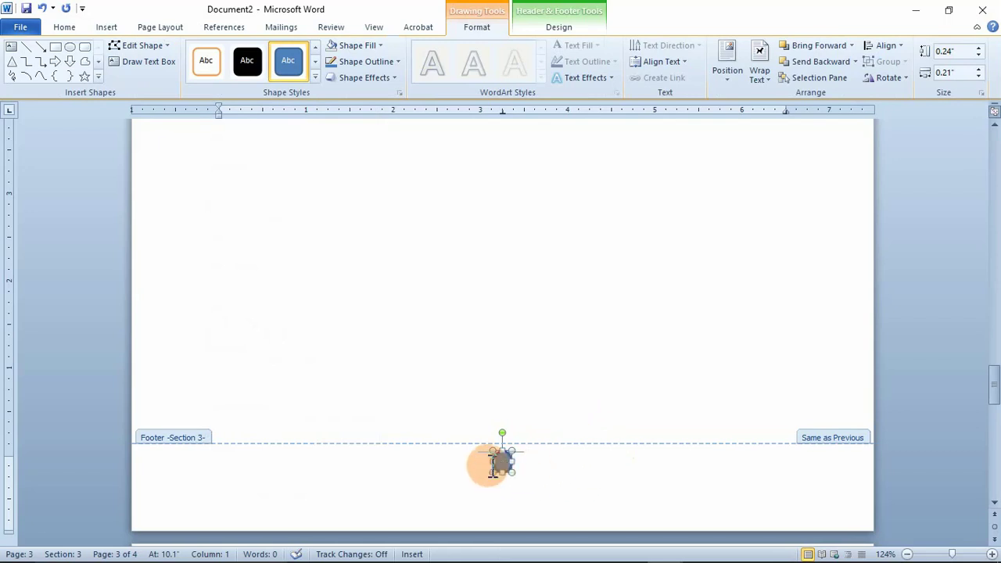
left_click(381, 46)
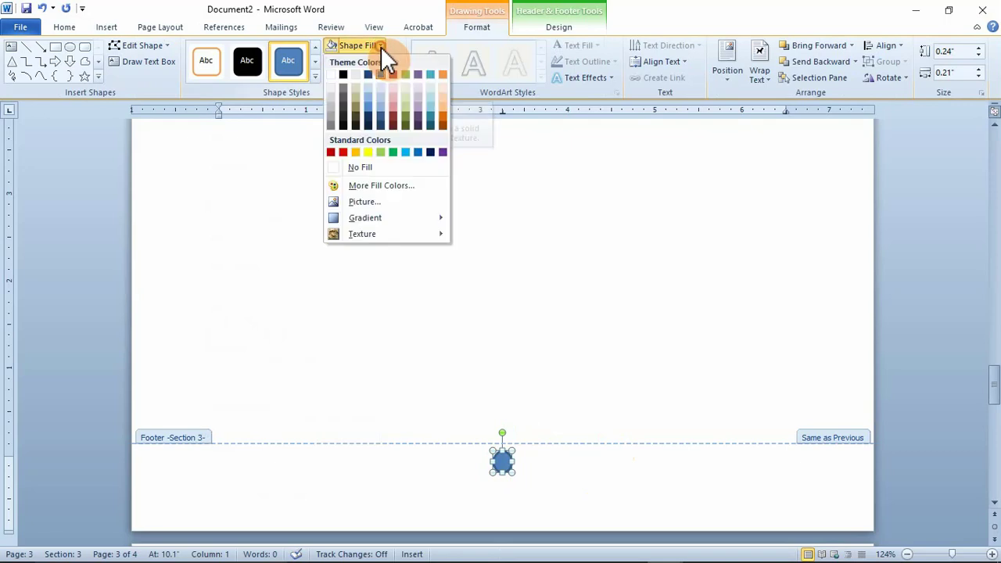
left_click(370, 172)
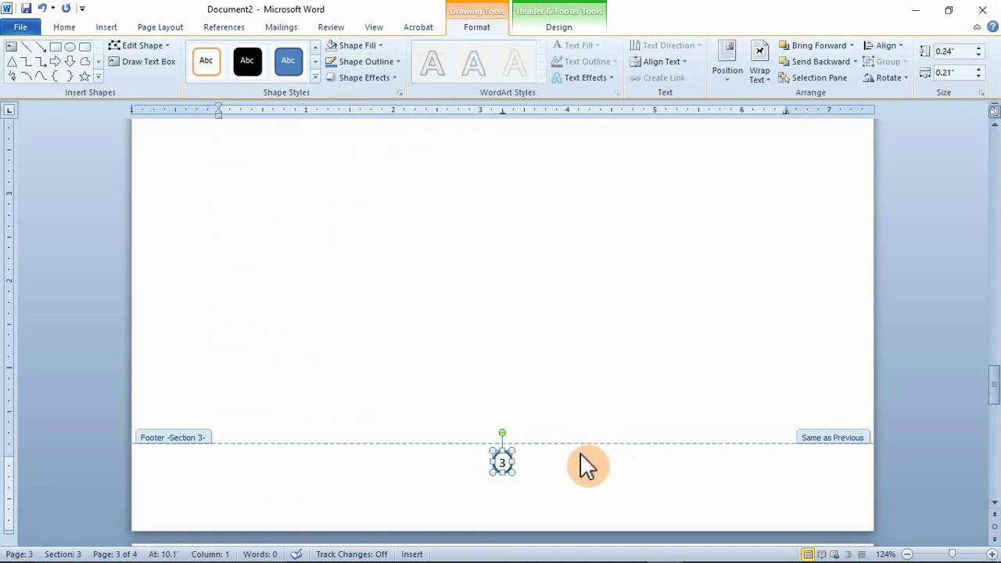
scroll(573, 369, "down", 1)
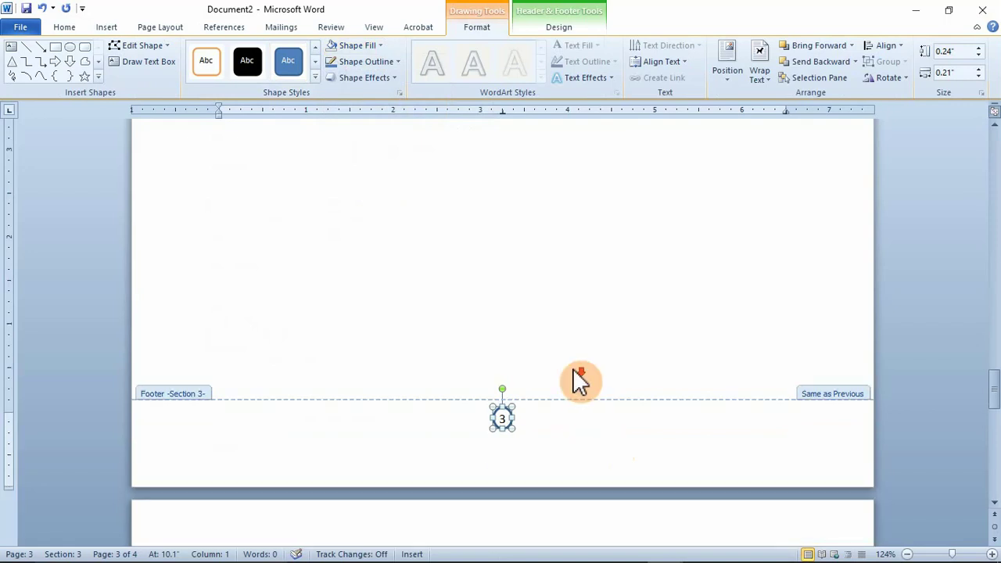
- Close footer editing and return to the top of the document body
left_click(573, 368)
key("ctrl+Home")
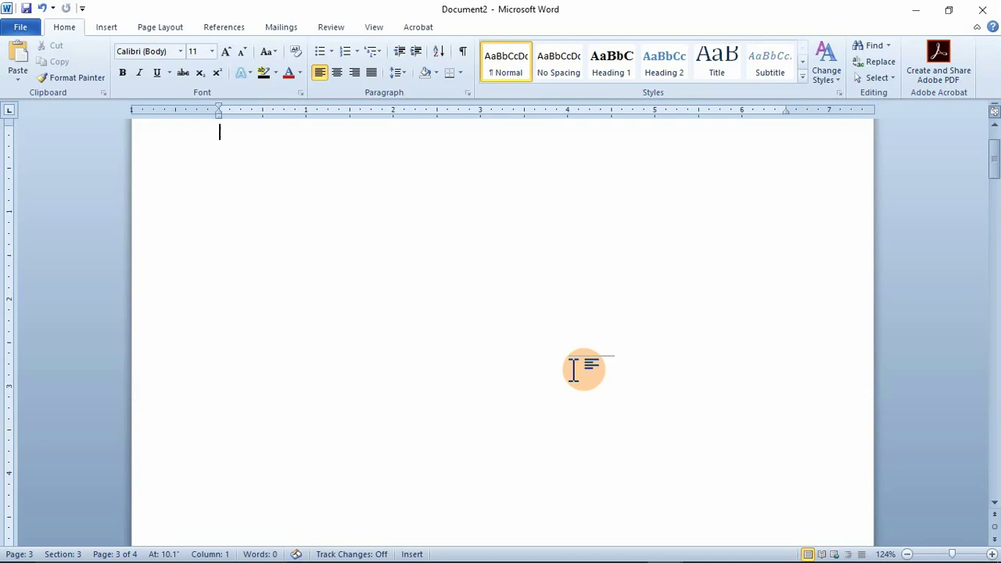
double_click(548, 436)
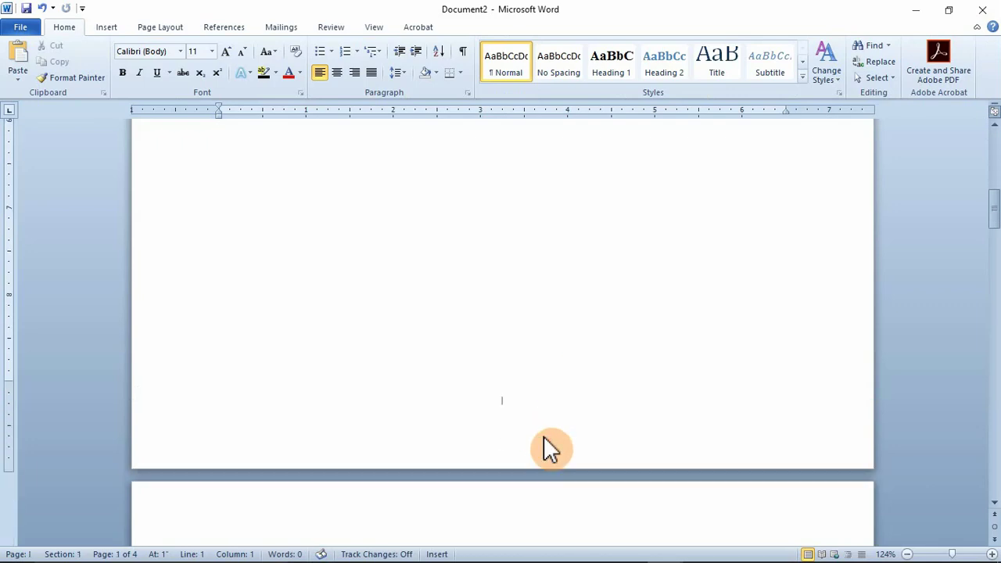
scroll(547, 437, "down", 3)
scroll(547, 436, "up", 3)
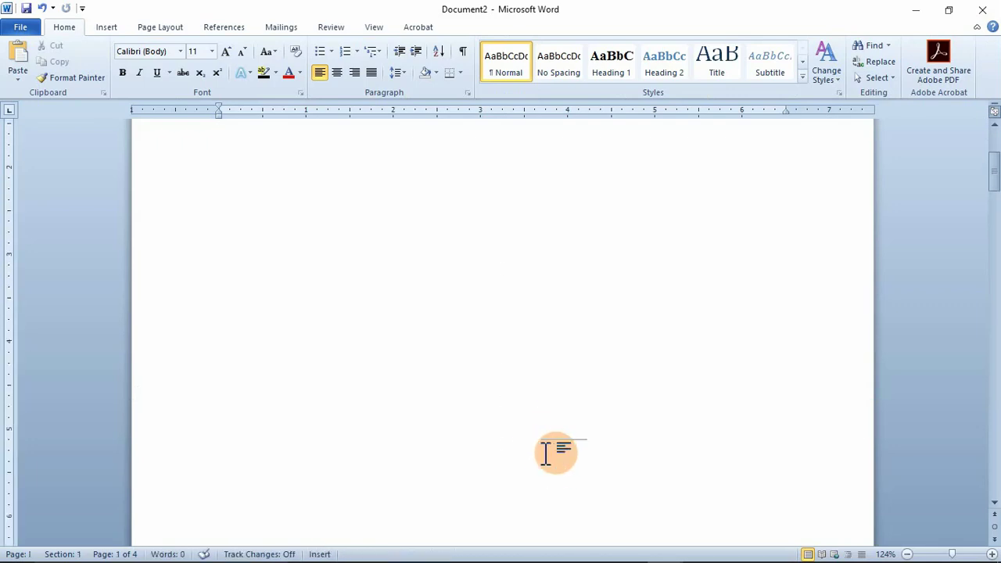
key("ctrl+Home")
- Scroll through the pages to check each footer's page number
scroll(548, 453, "down", 5)
double_click(537, 458)
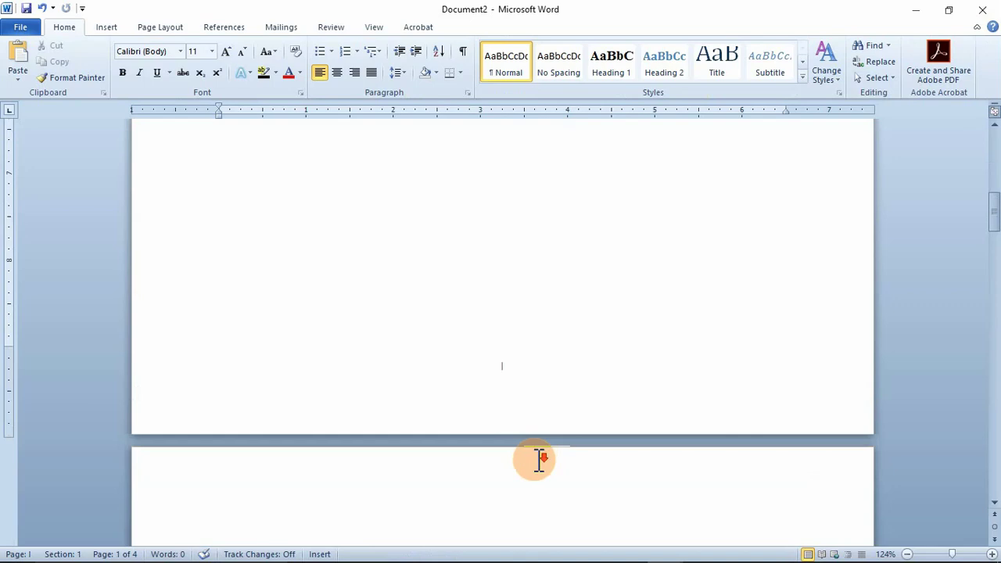
scroll(537, 459, "down", 2)
scroll(540, 460, "down", 5)
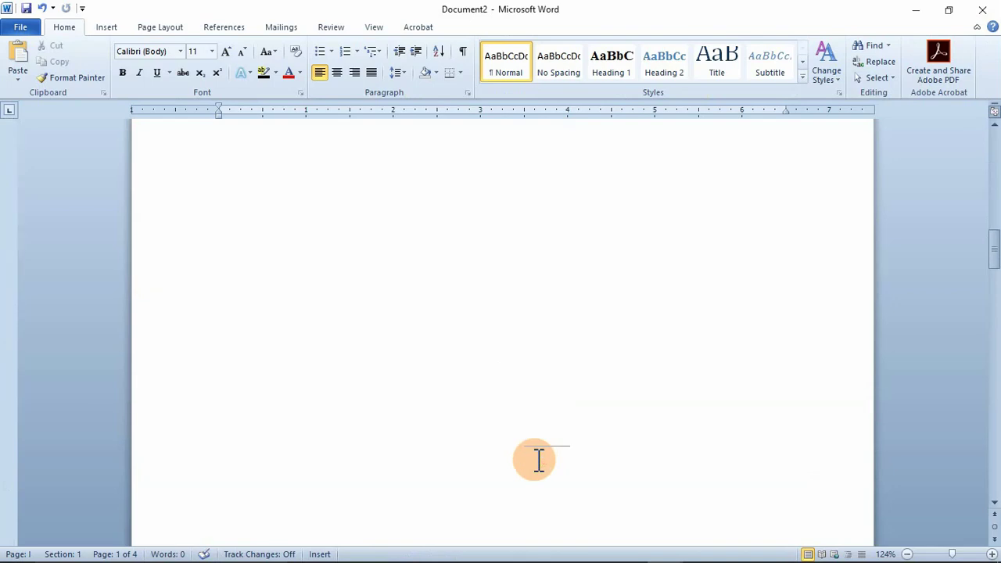
scroll(560, 450, "down", 3)
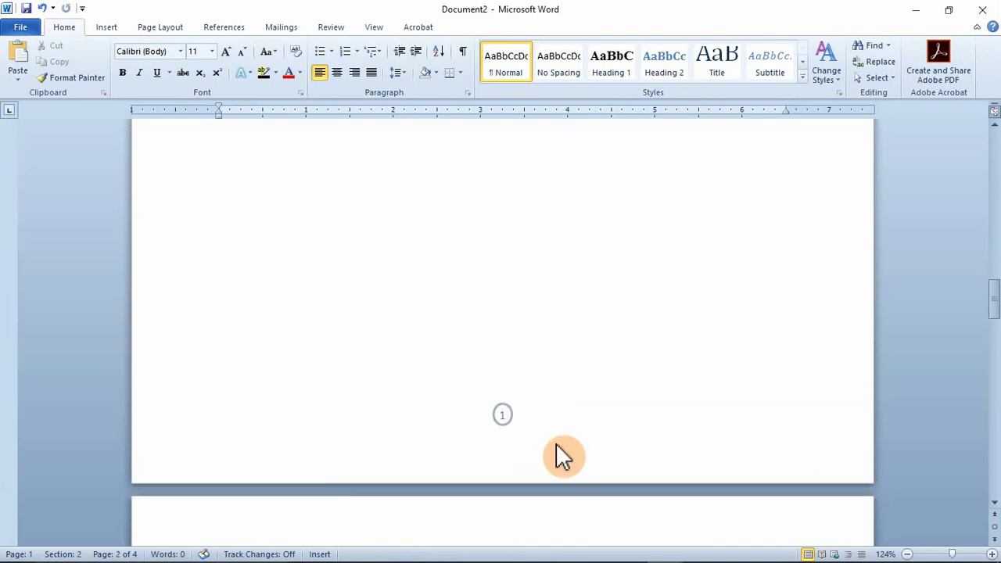
scroll(559, 445, "up", 20)
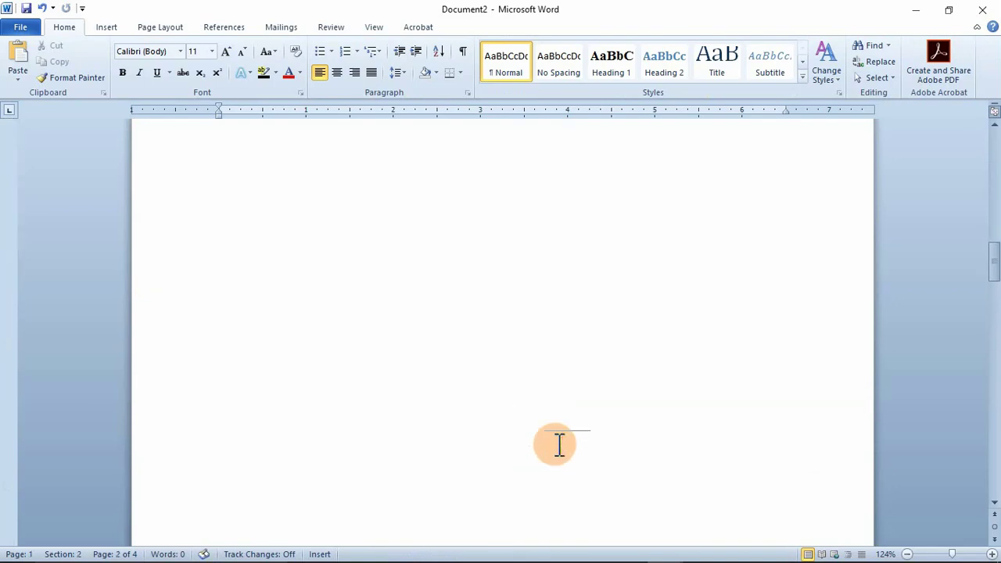
scroll(560, 444, "up", 3)
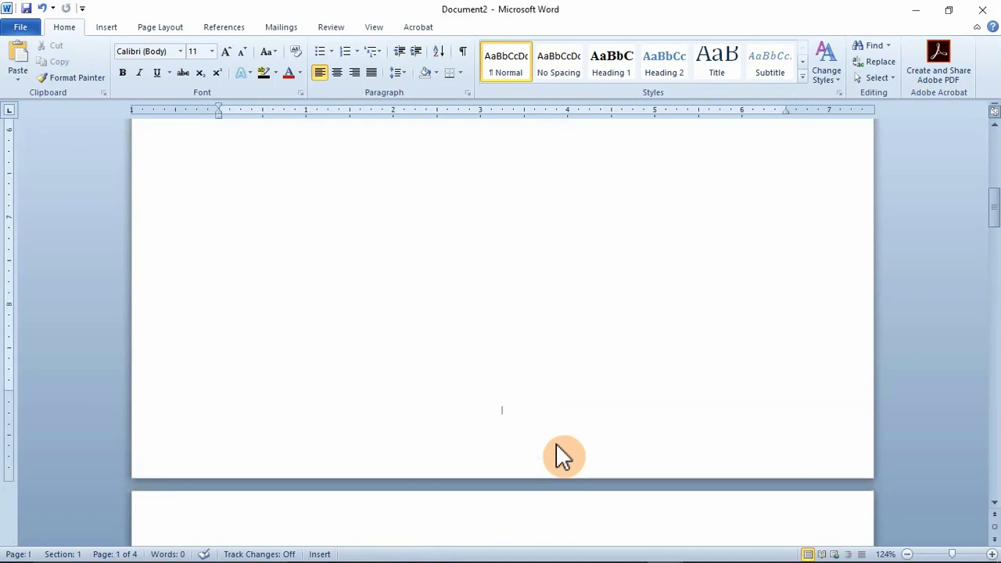
scroll(558, 448, "down", 10)
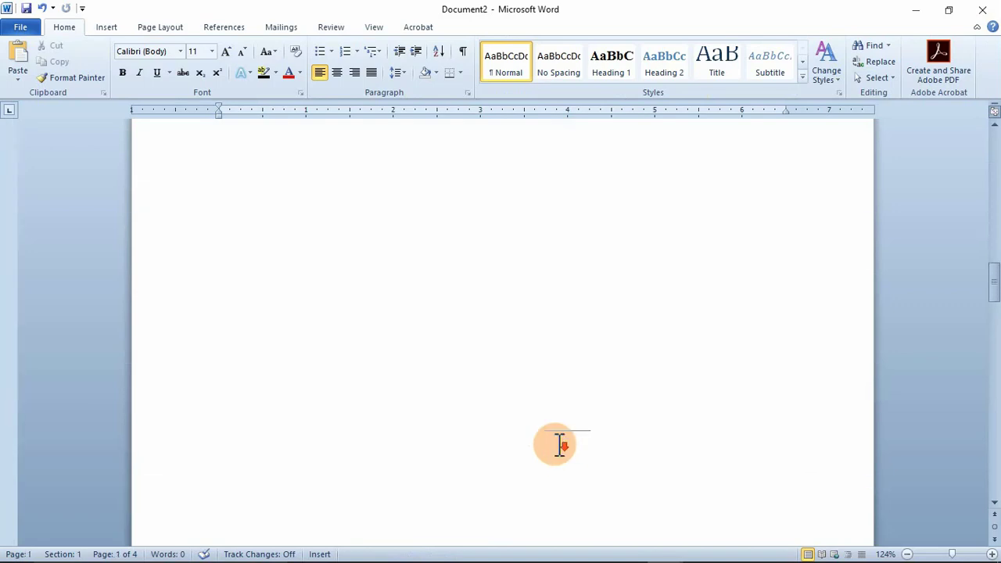
scroll(561, 444, "up", 8)
scroll(561, 442, "down", 4)
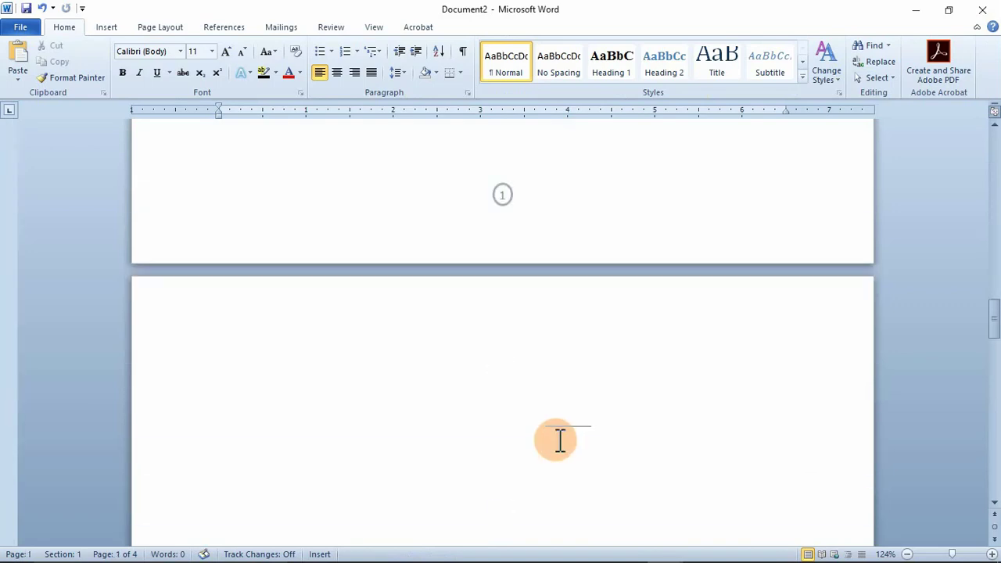
scroll(560, 442, "up", 5)
scroll(560, 442, "down", 10)
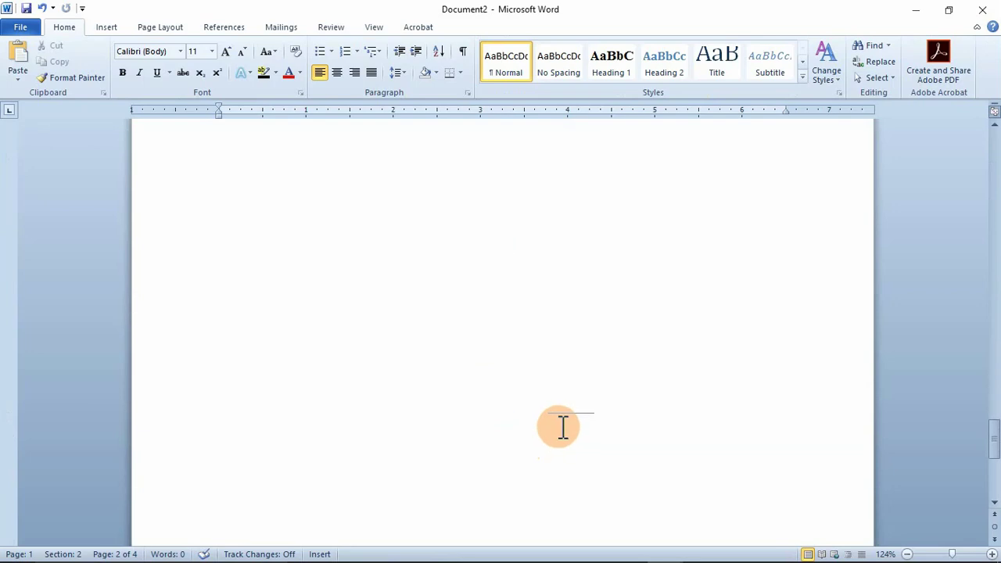
scroll(564, 426, "down", 3)
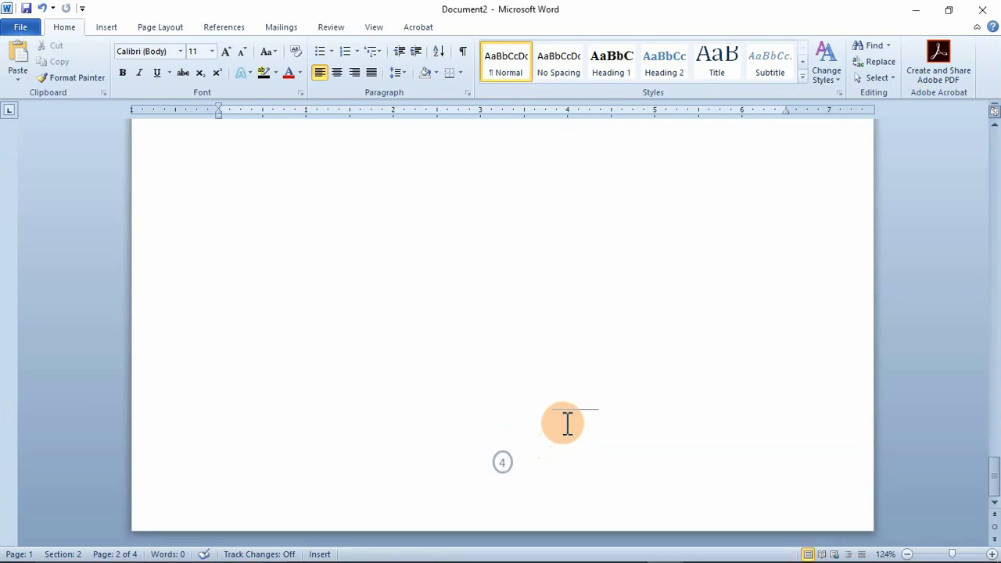
scroll(568, 423, "up", 10)
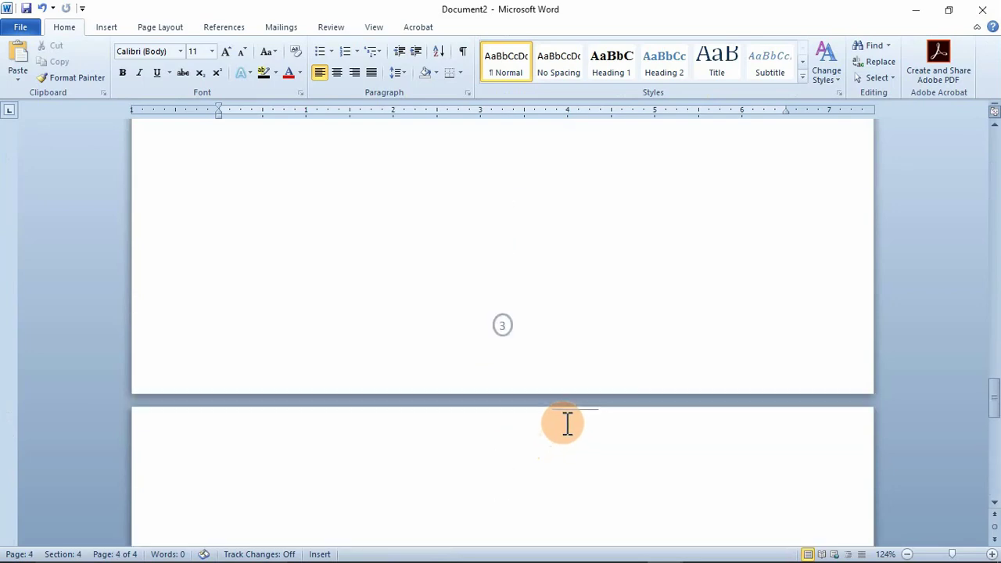
- Show and hide the white space between pages, then place the caret at page 3's top
left_click(488, 326)
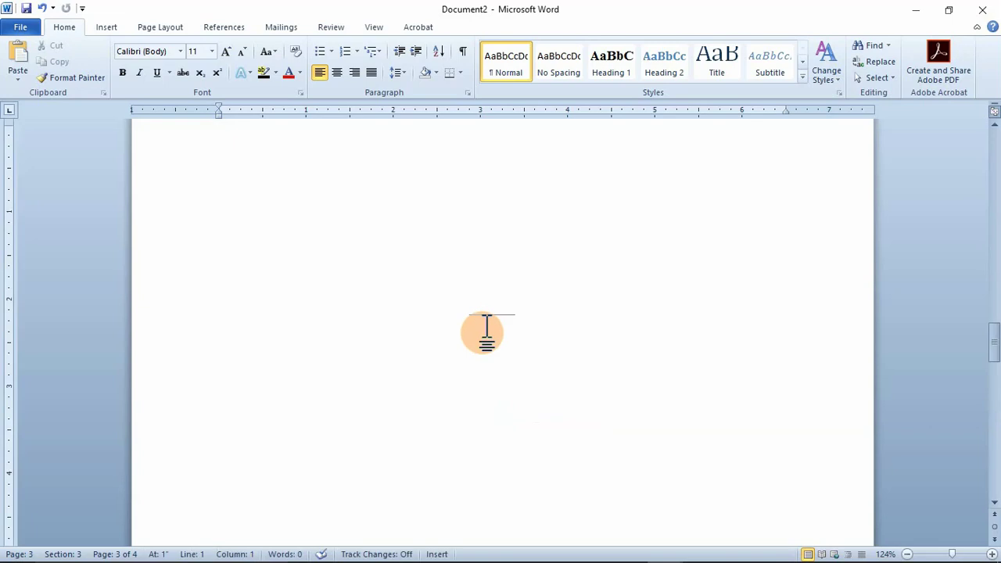
double_click(486, 321)
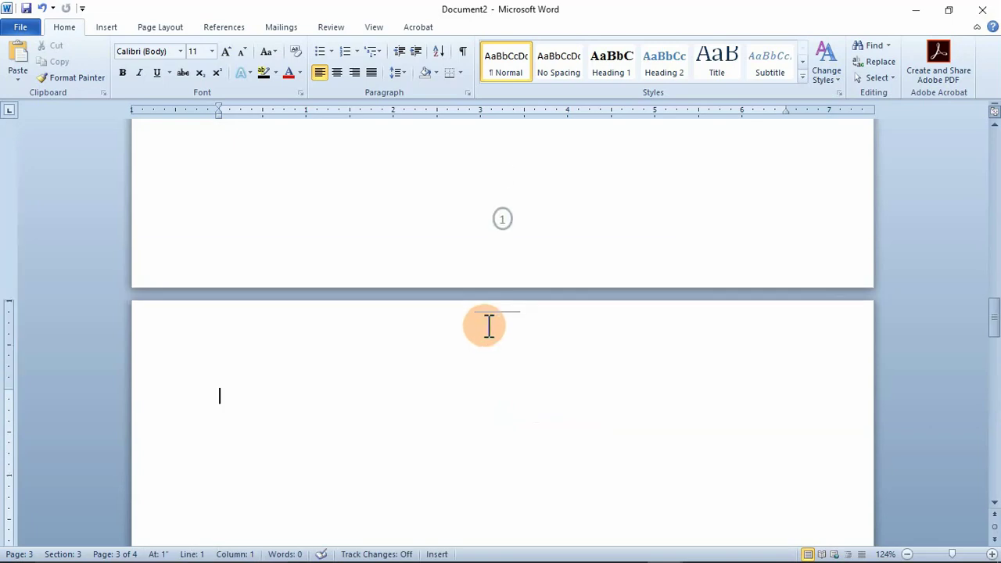
double_click(488, 326)
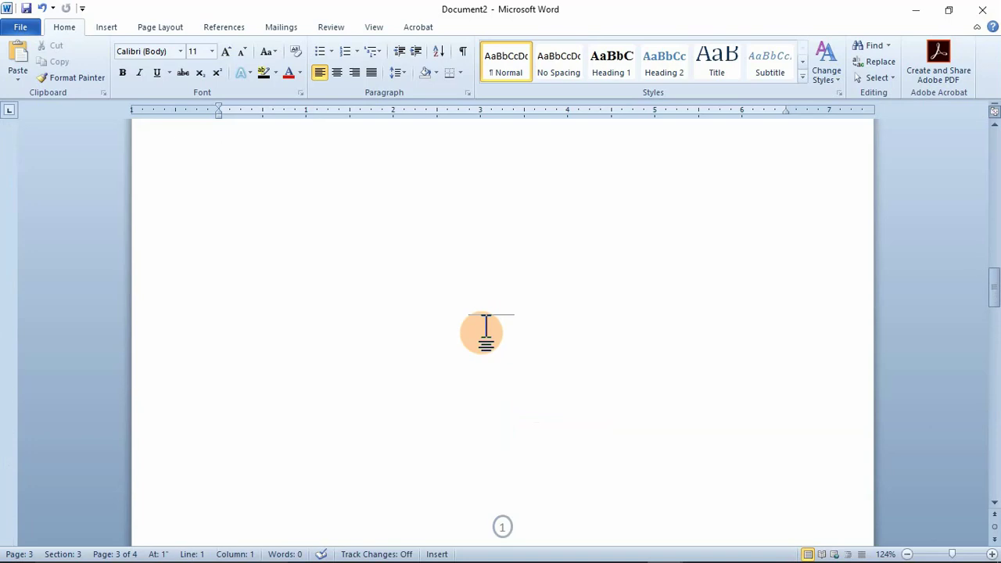
scroll(489, 348, "up", 3)
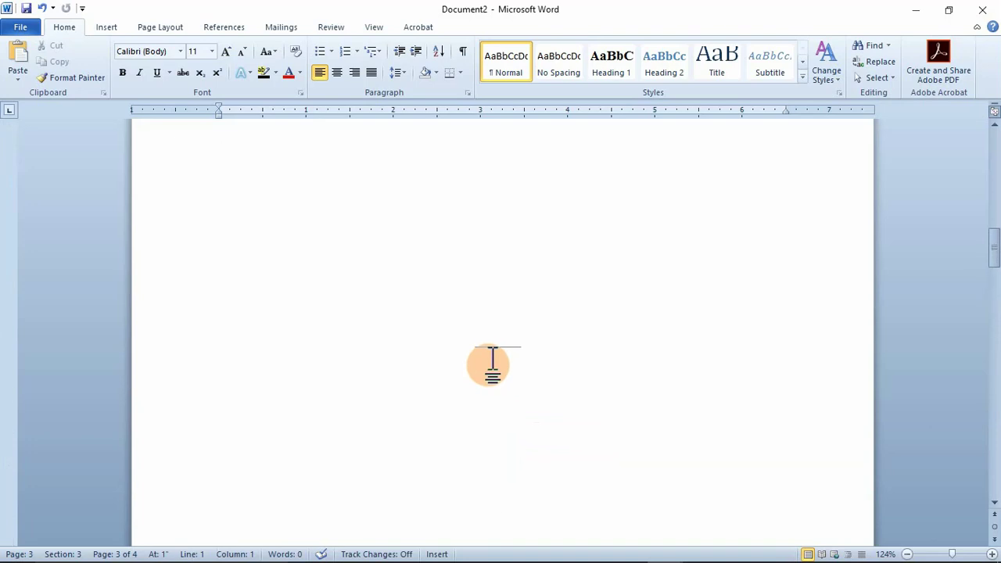
scroll(492, 364, "down", 15)
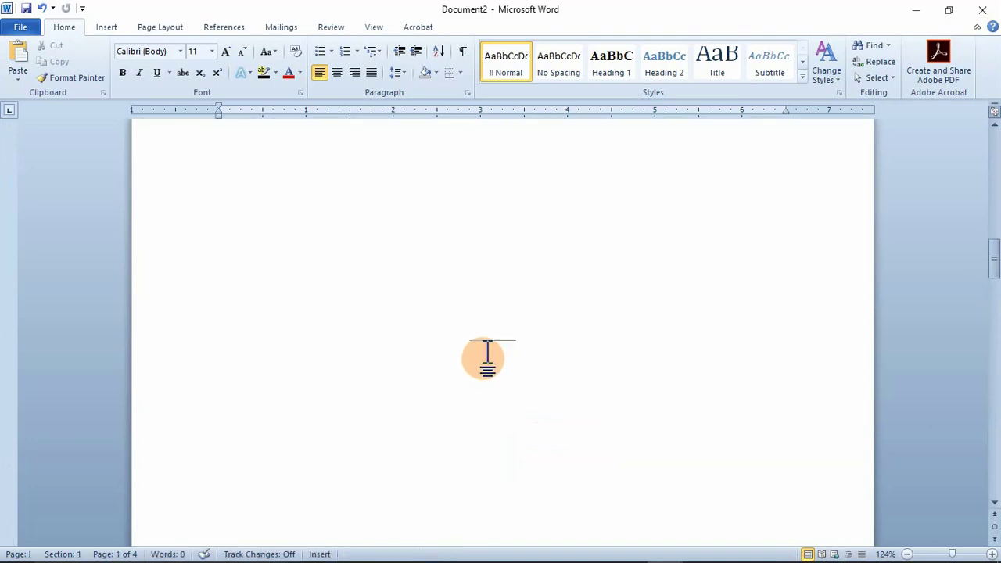
left_click(491, 352)
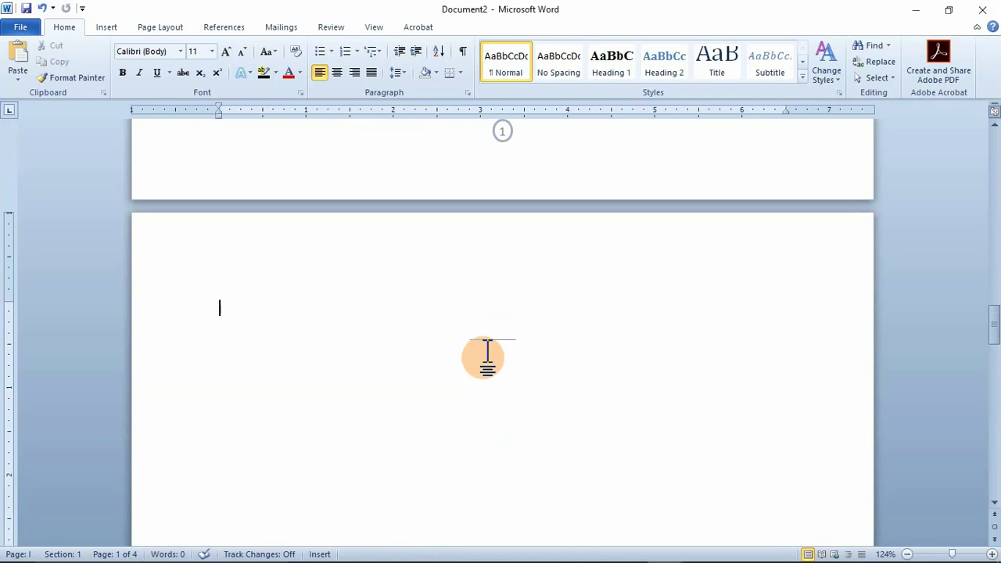
- Unlink page 3's Section 3 header from the previous section and close header editing
double_click(474, 252)
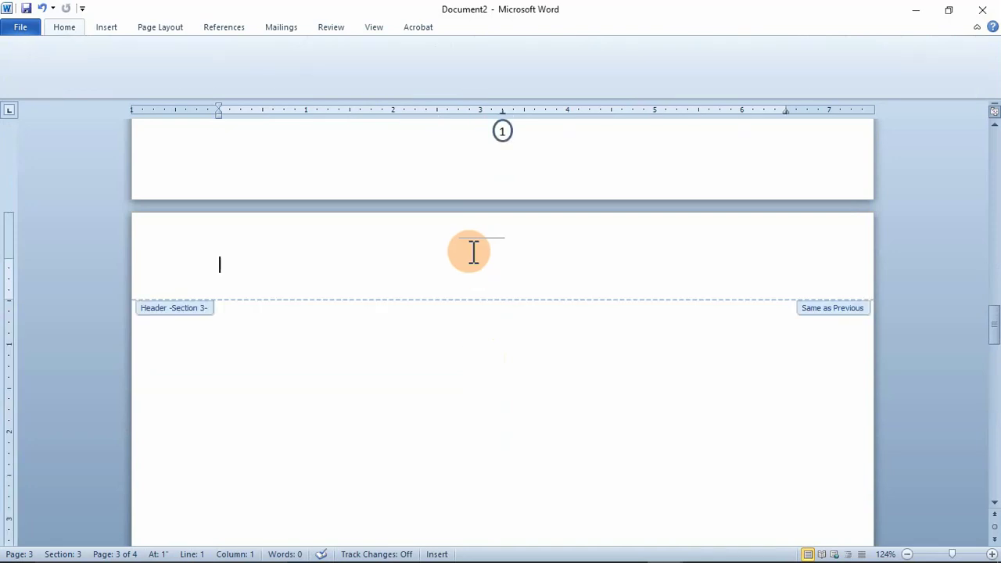
scroll(504, 414, "down", 5)
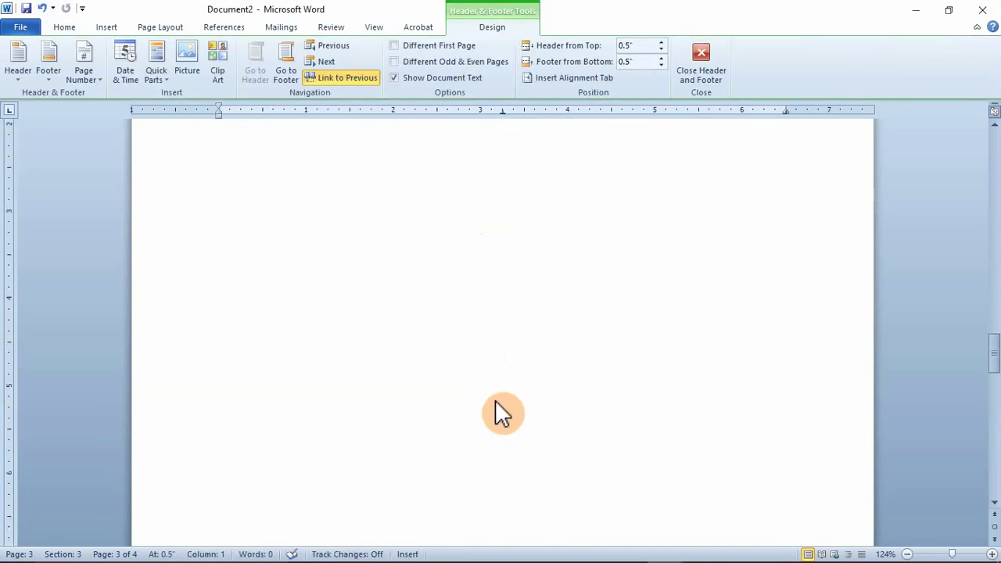
left_click(341, 78)
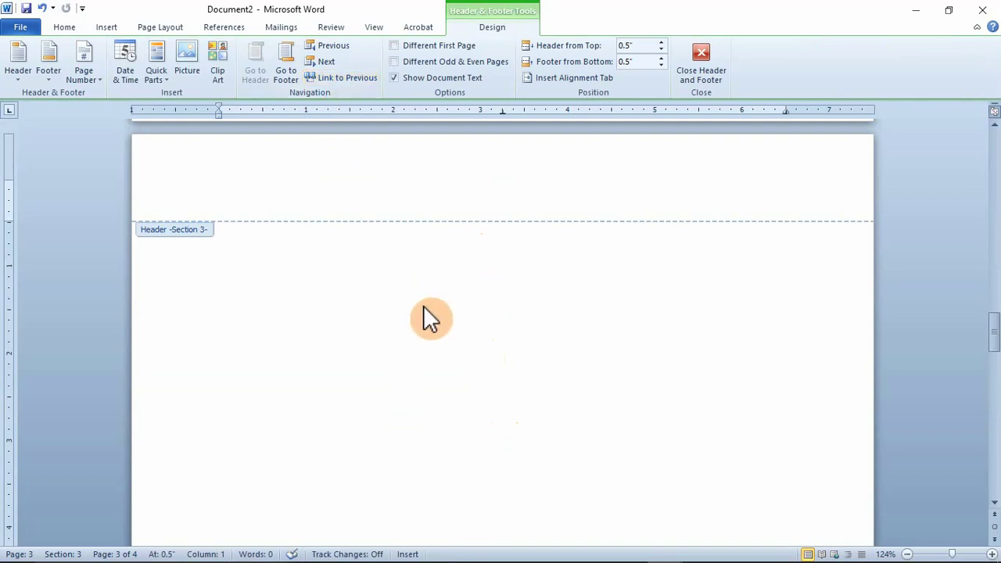
scroll(429, 319, "down", 1)
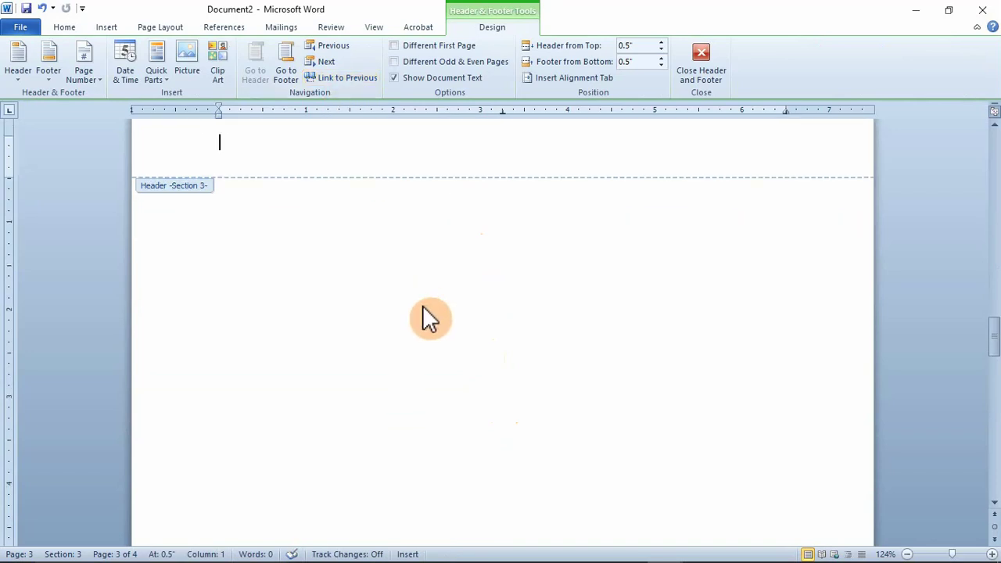
double_click(422, 307)
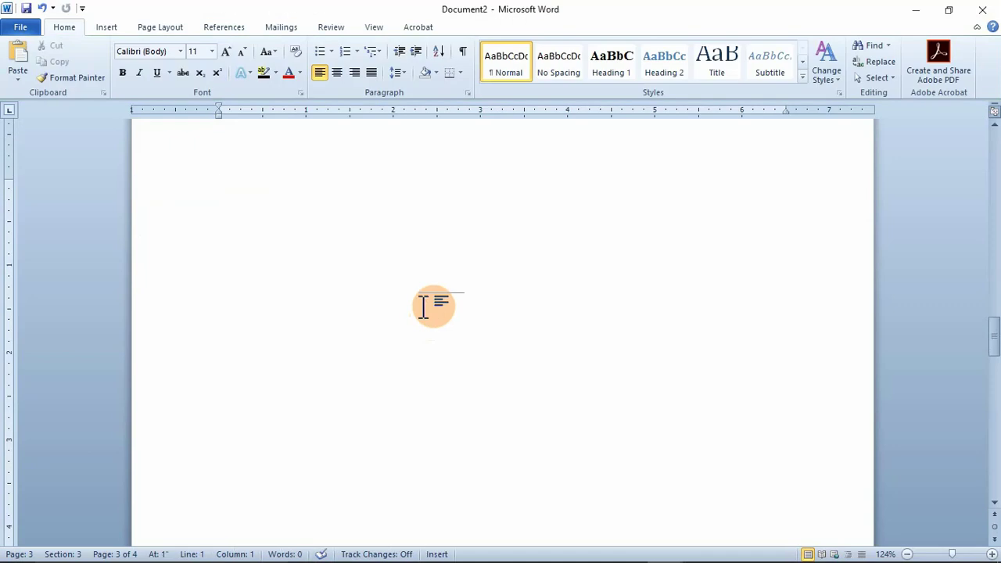
- Open Section 2's footer on page 2 and select its circled page number
scroll(424, 307, "down", 10)
scroll(424, 307, "up", 4)
scroll(427, 306, "up", 12)
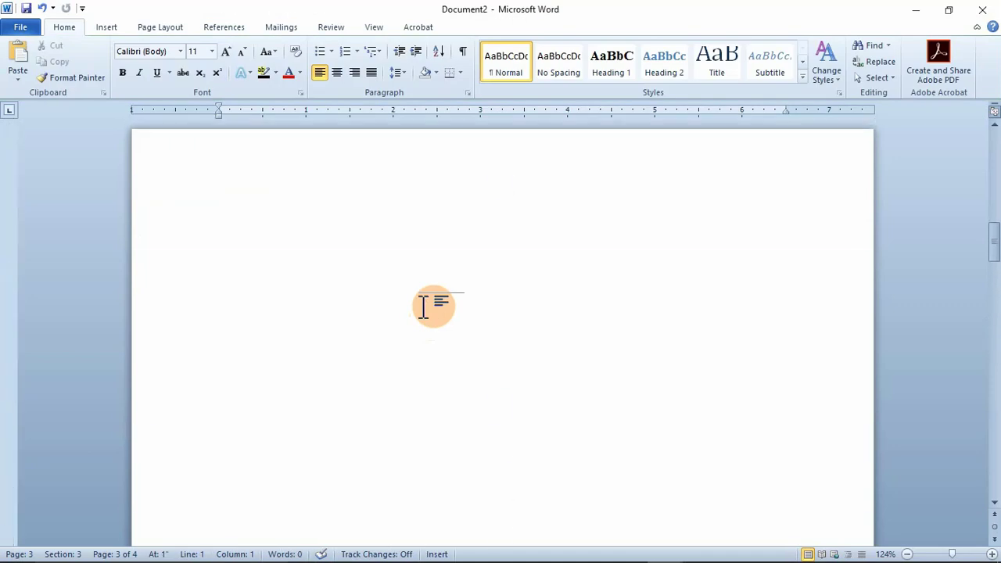
scroll(426, 306, "up", 5)
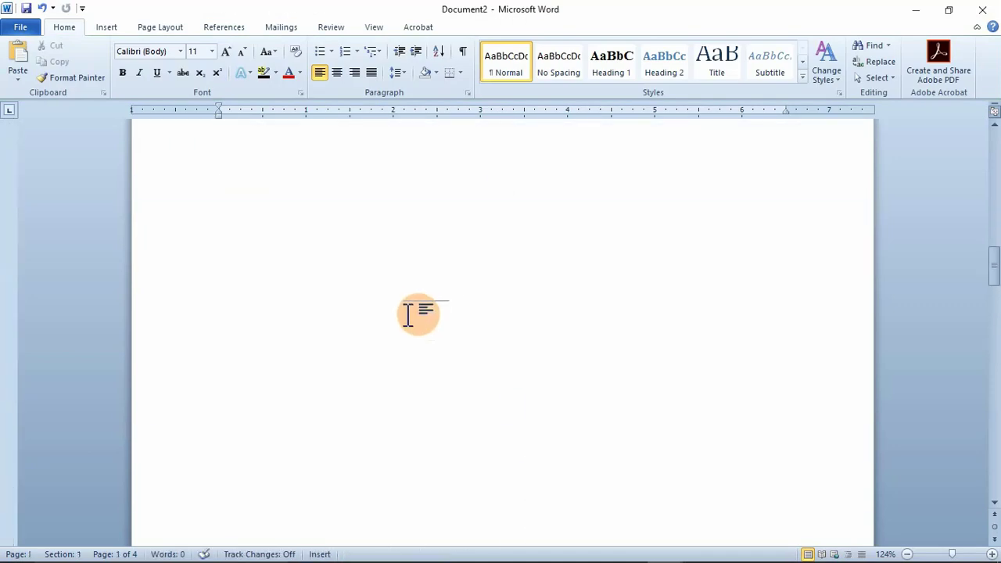
scroll(408, 314, "down", 4)
left_click(410, 312)
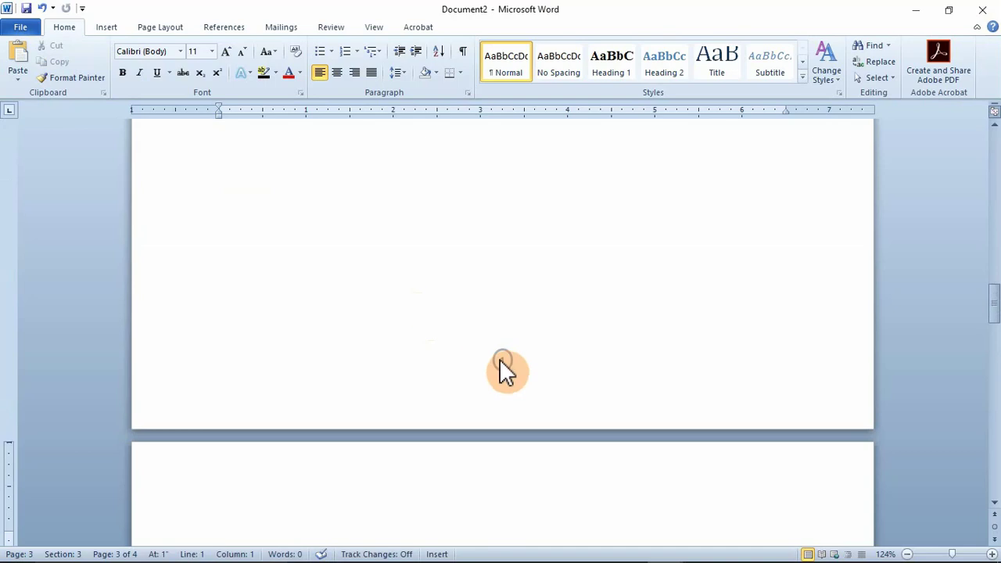
double_click(504, 369)
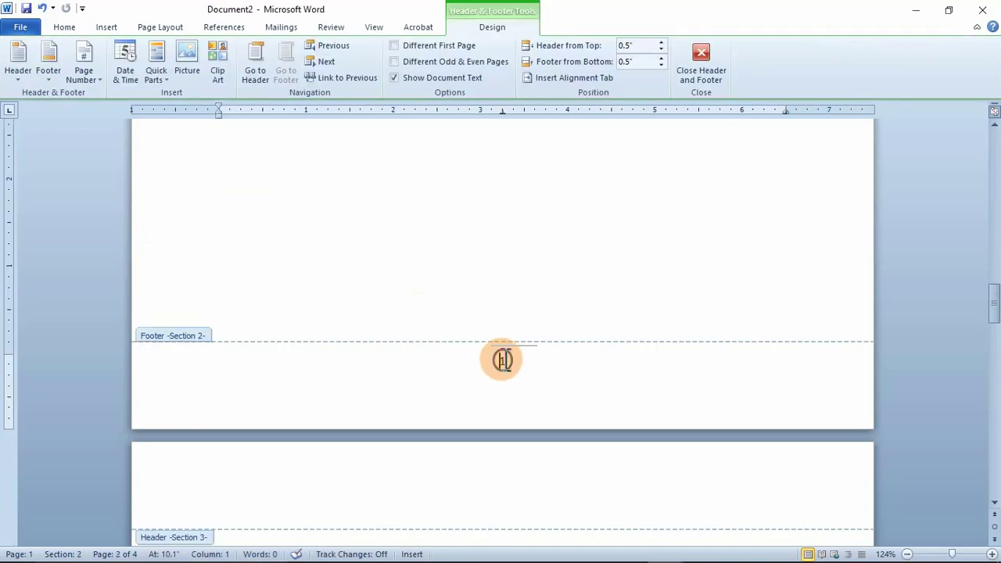
left_click(485, 360)
left_click(502, 361)
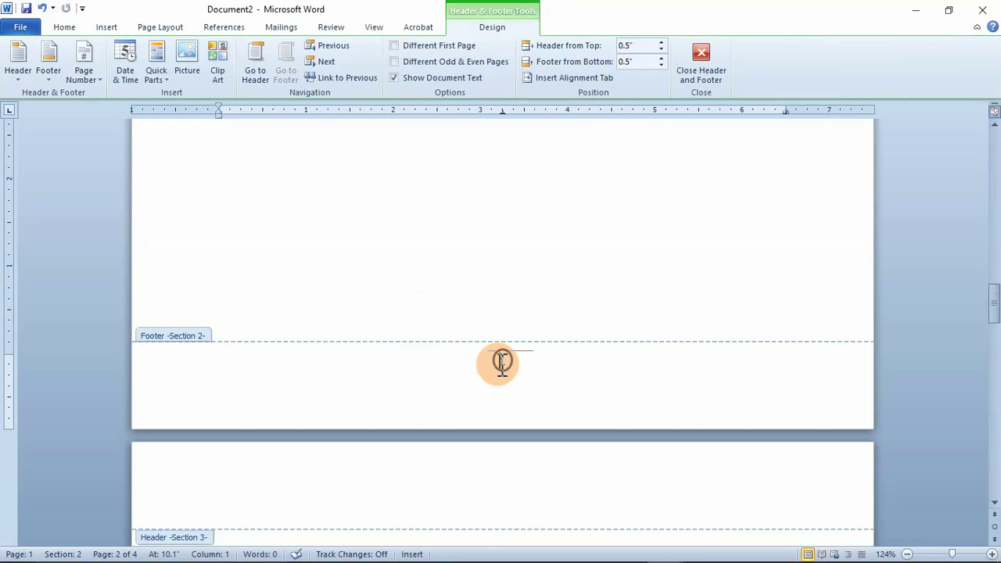
left_click(501, 368)
left_click(500, 367)
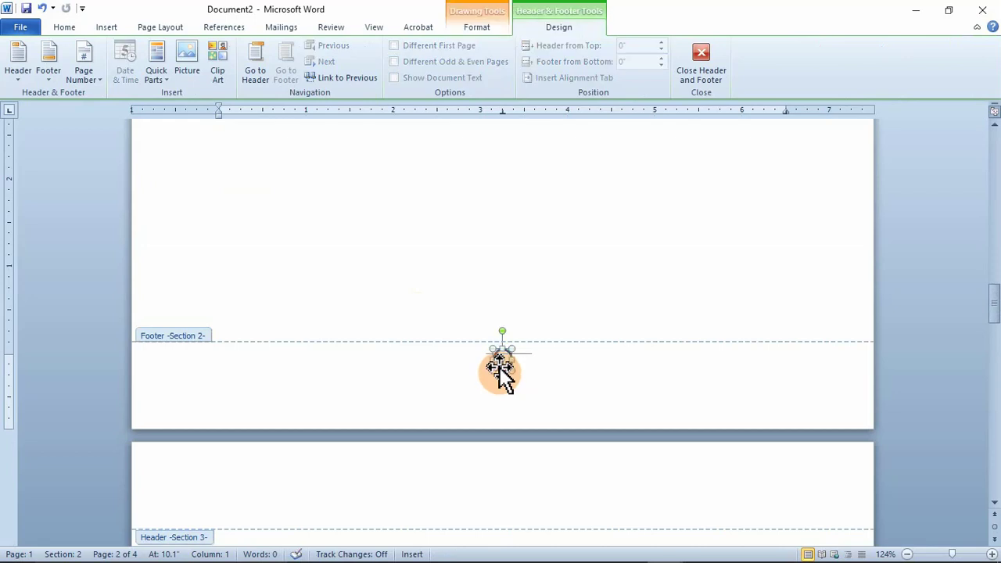
left_click(499, 366)
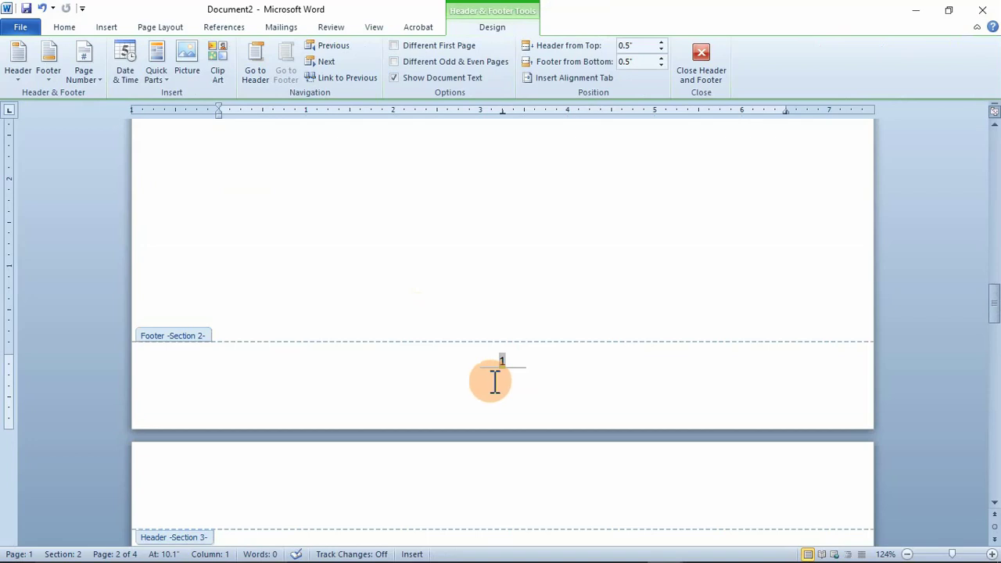
scroll(493, 384, "down", 10)
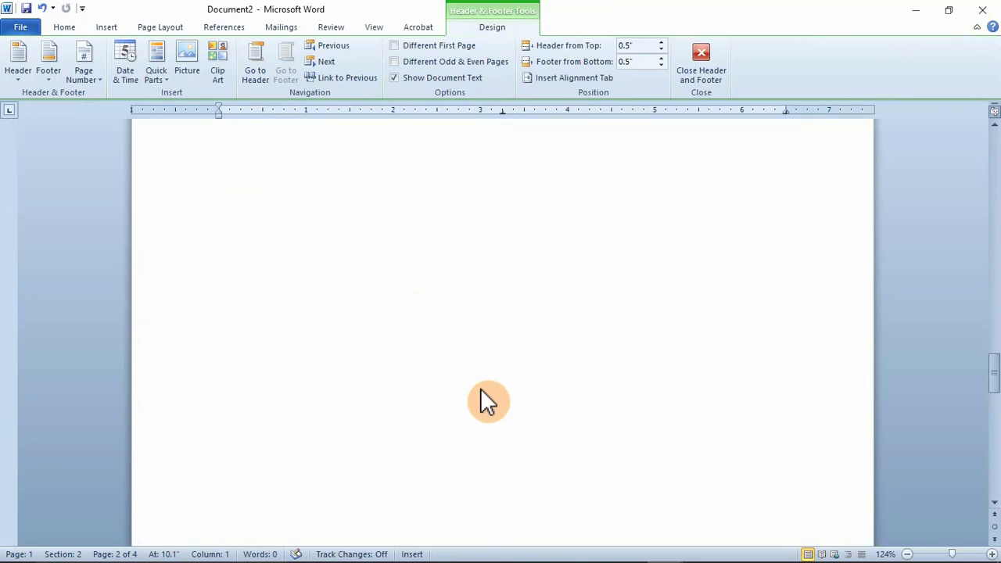
scroll(480, 388, "down", 8)
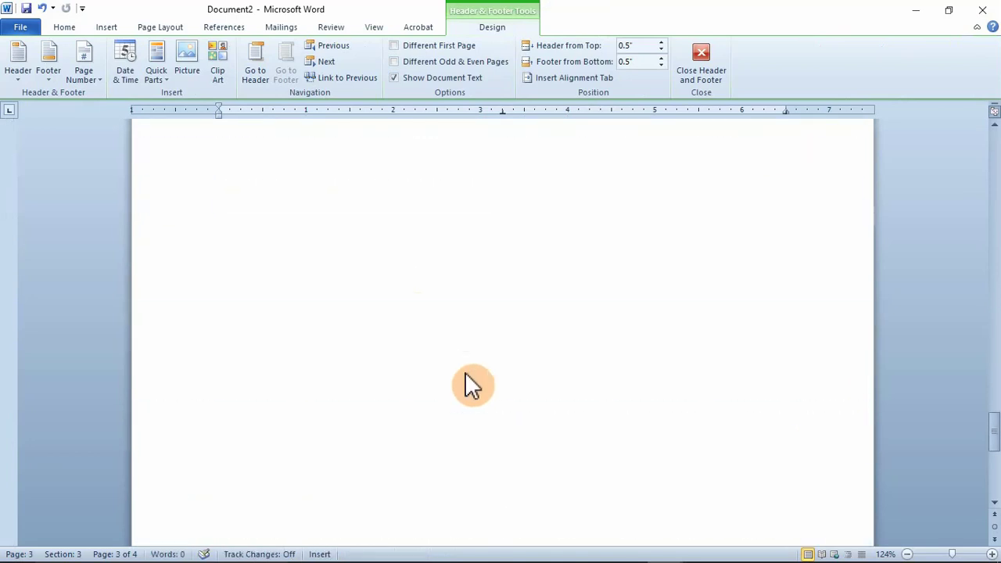
scroll(465, 374, "down", 3)
scroll(466, 374, "up", 5)
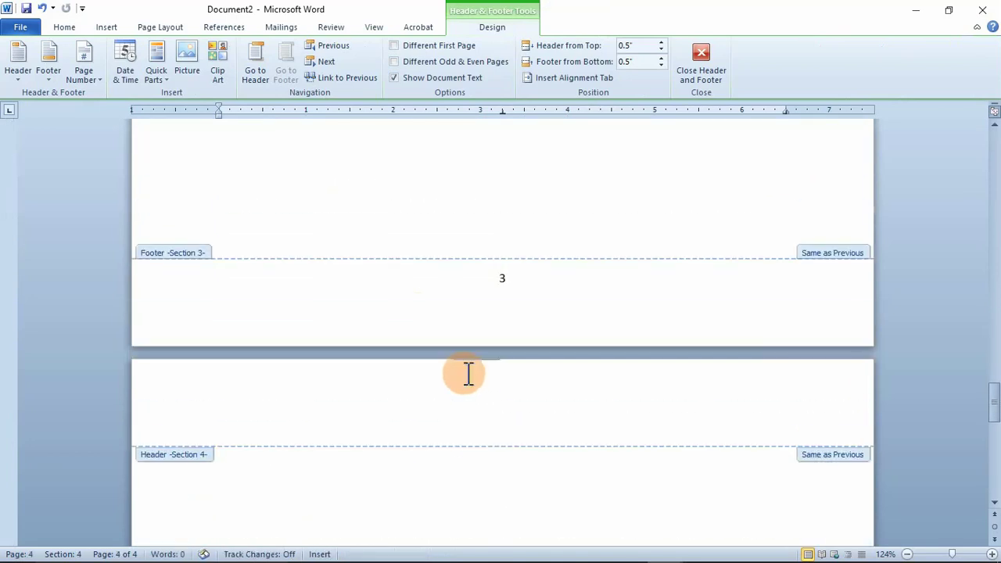
scroll(466, 376, "up", 6)
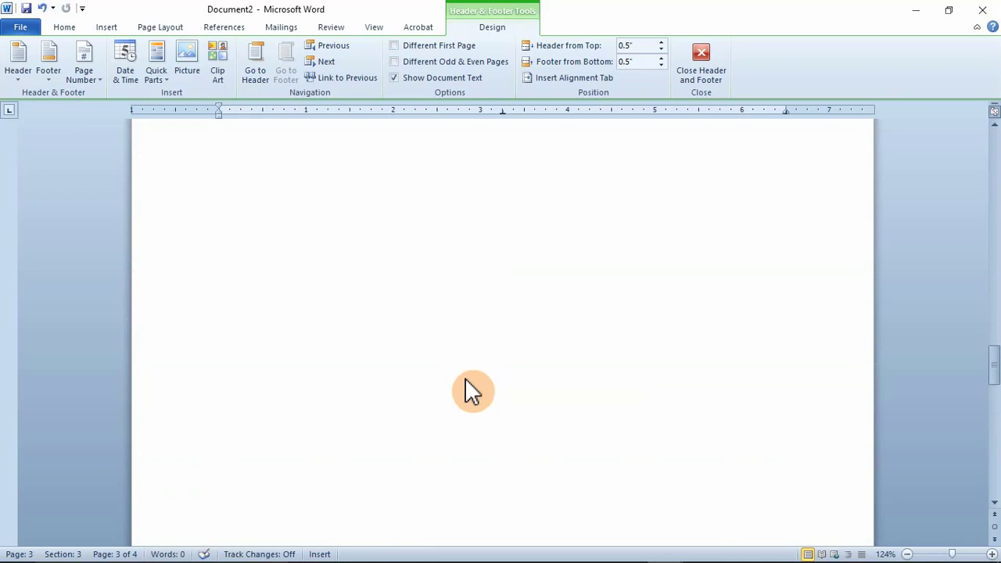
scroll(469, 443, "up", 7)
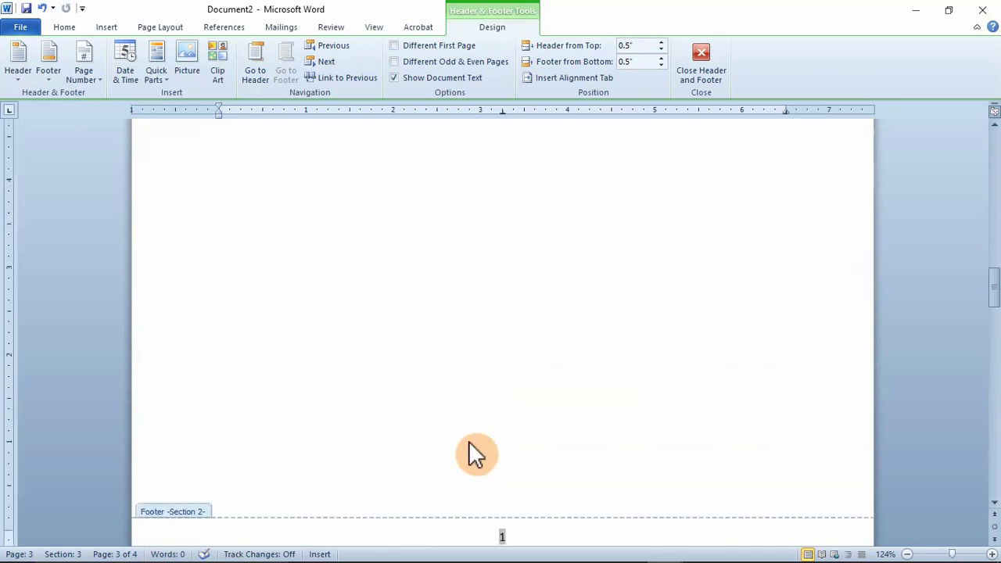
scroll(470, 446, "up", 10)
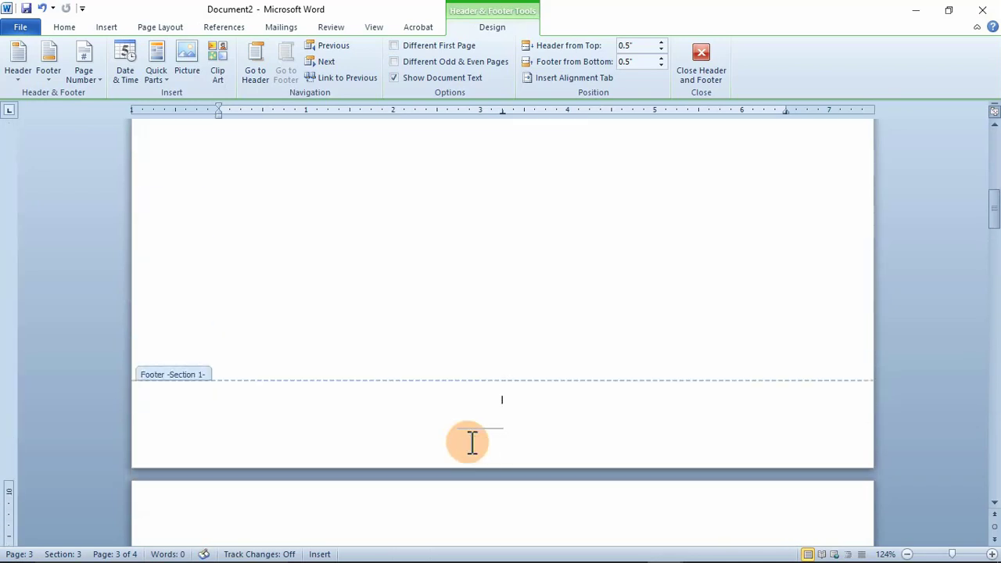
scroll(472, 443, "up", 1)
scroll(472, 443, "down", 10)
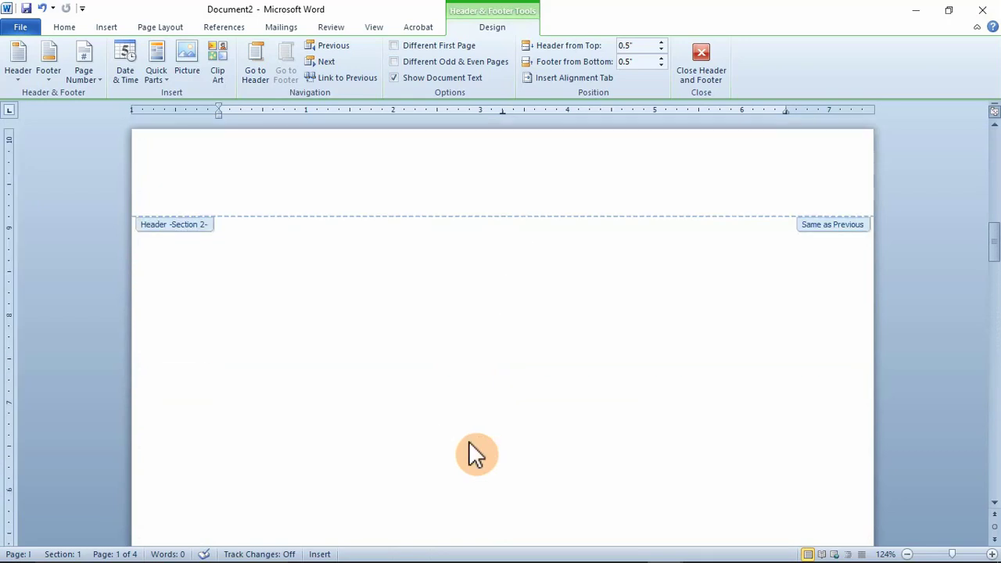
scroll(469, 445, "down", 10)
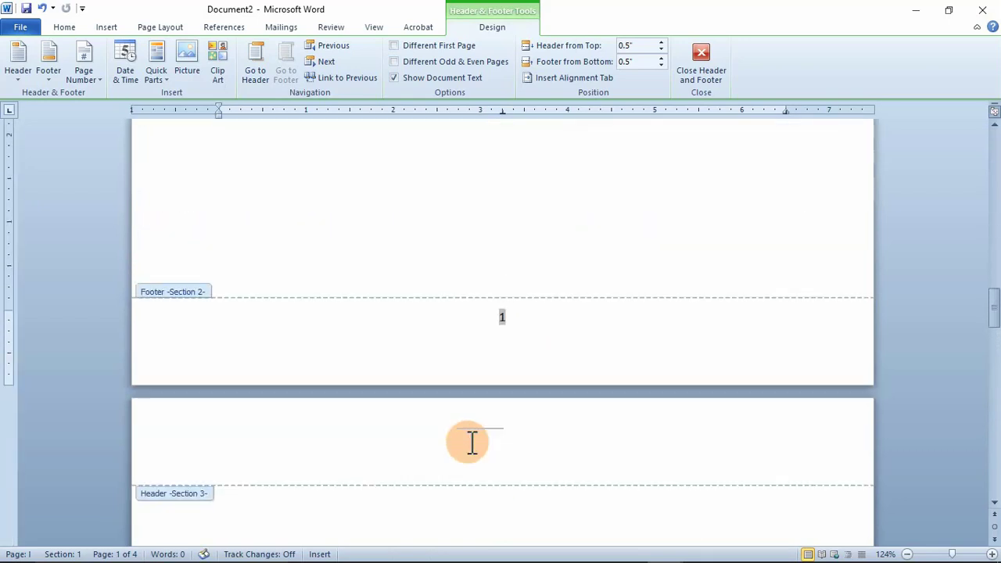
scroll(472, 443, "down", 12)
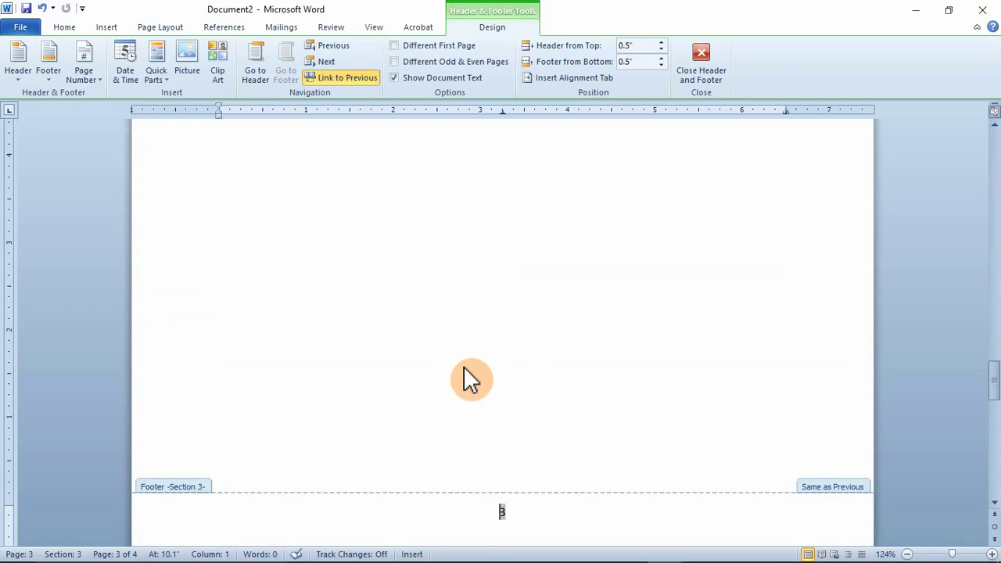
- Unlink Section 3's footer from the previous section and circle page number 3 with an unfilled oval
left_click(354, 79)
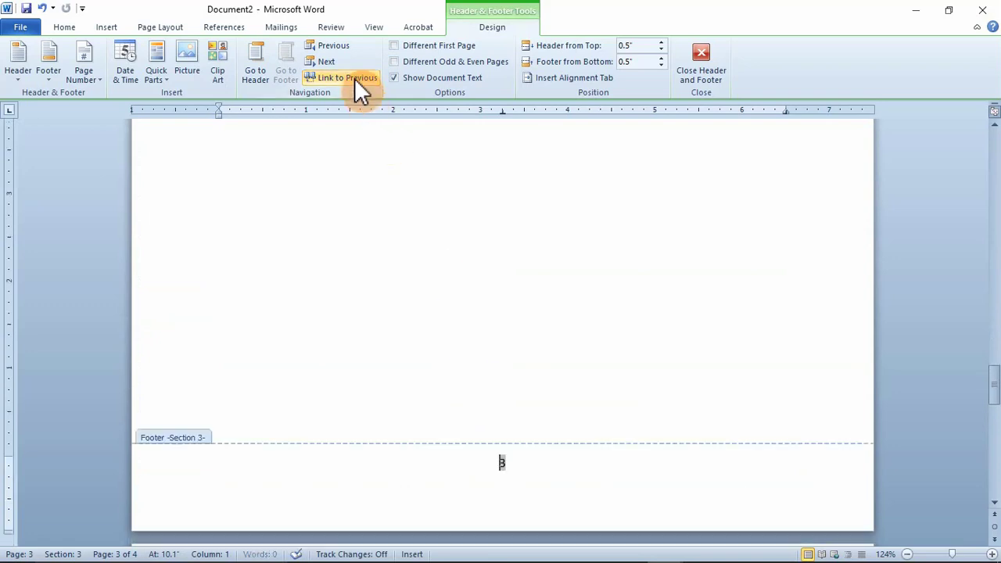
double_click(503, 463)
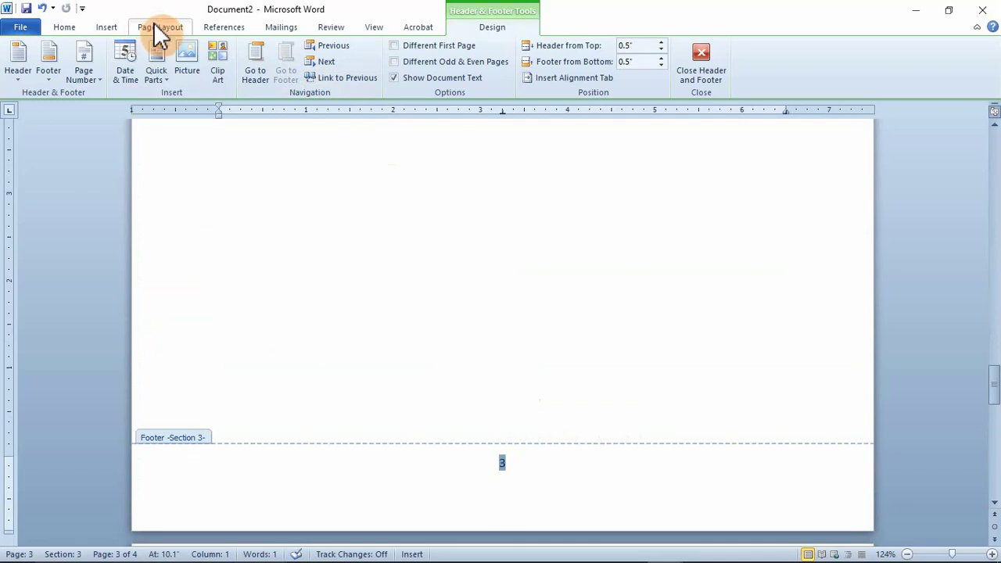
left_click(115, 28)
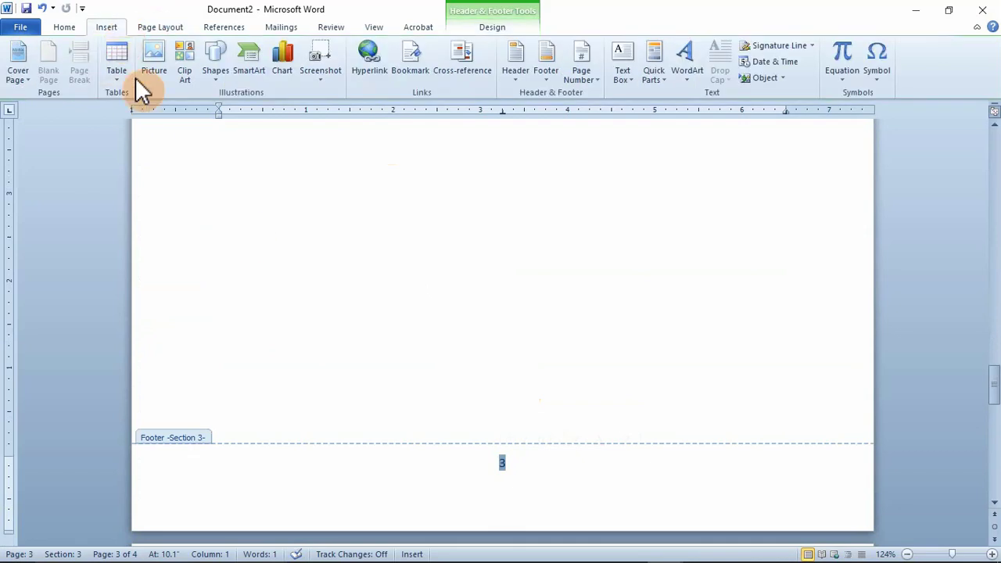
left_click(220, 76)
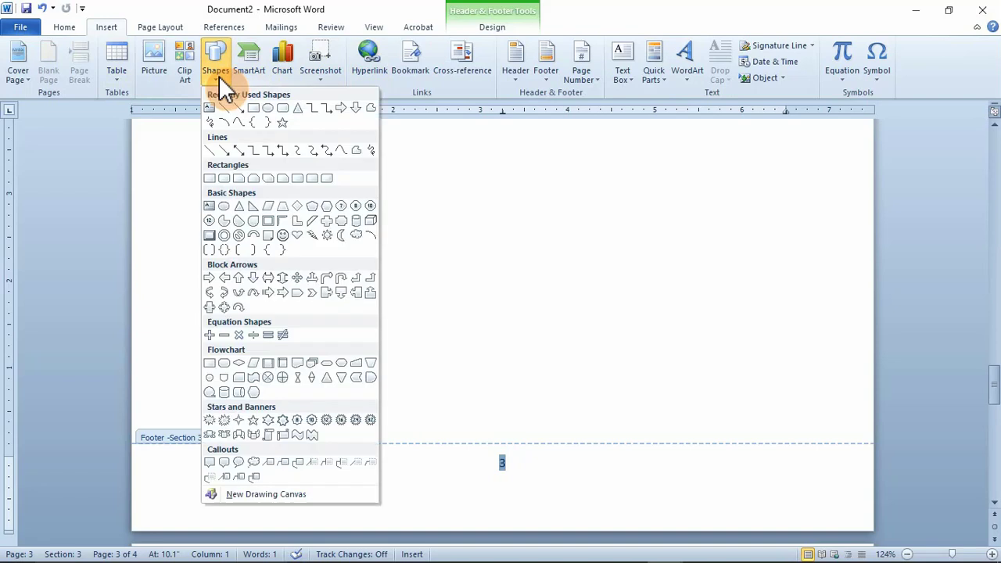
left_click(270, 108)
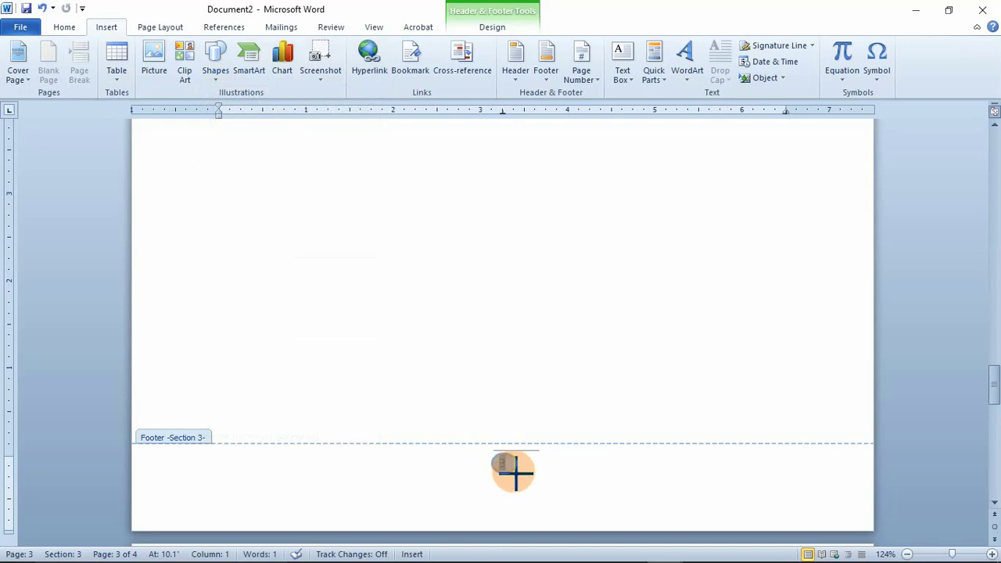
left_click_drag(513, 472, 518, 474)
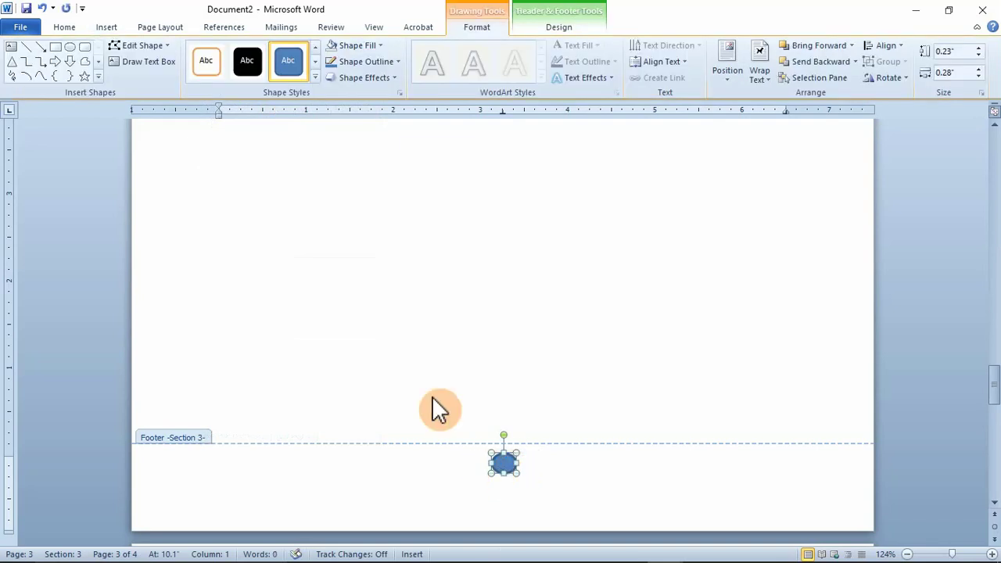
left_click(332, 46)
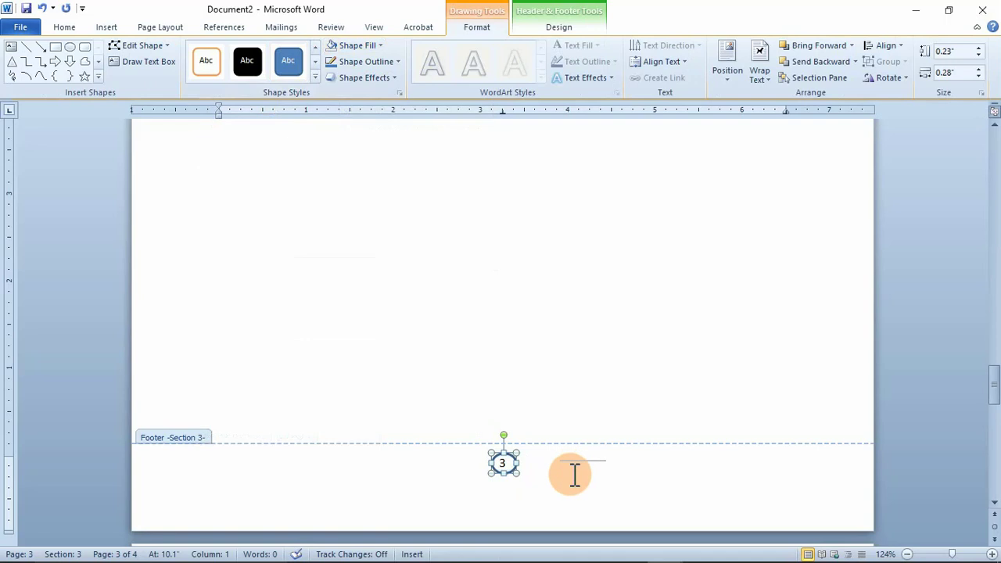
scroll(574, 475, "down", 8)
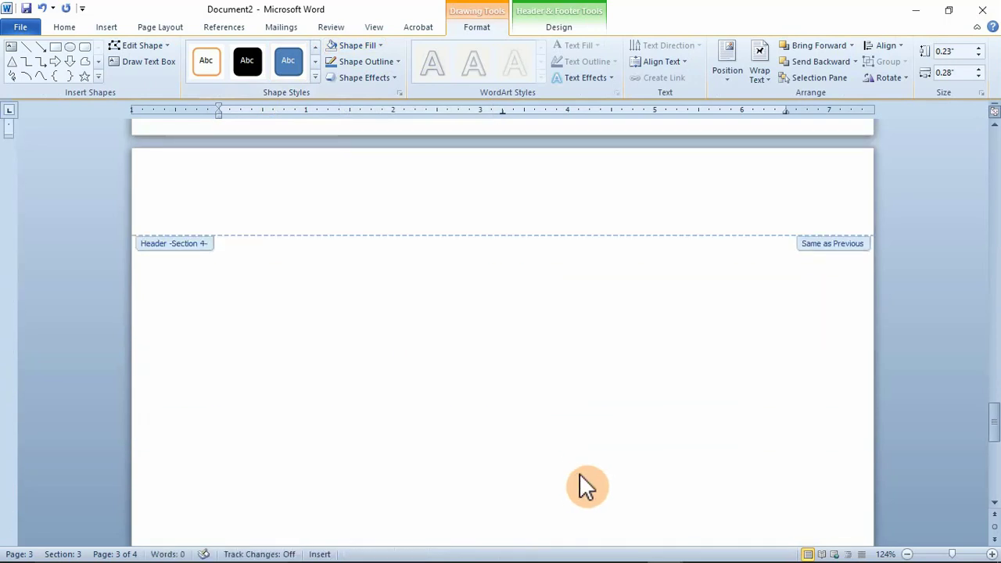
scroll(579, 474, "down", 10)
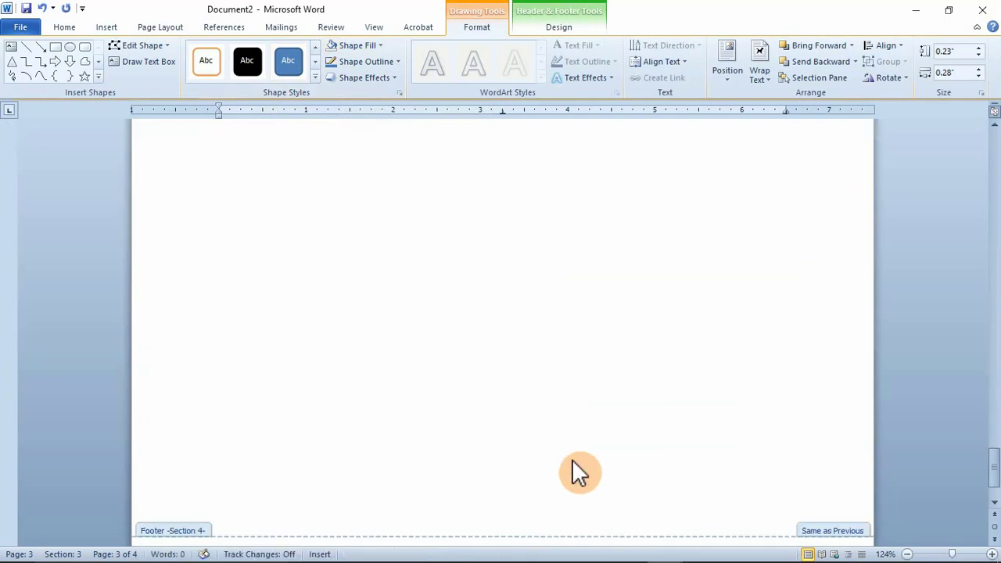
scroll(579, 473, "down", 3)
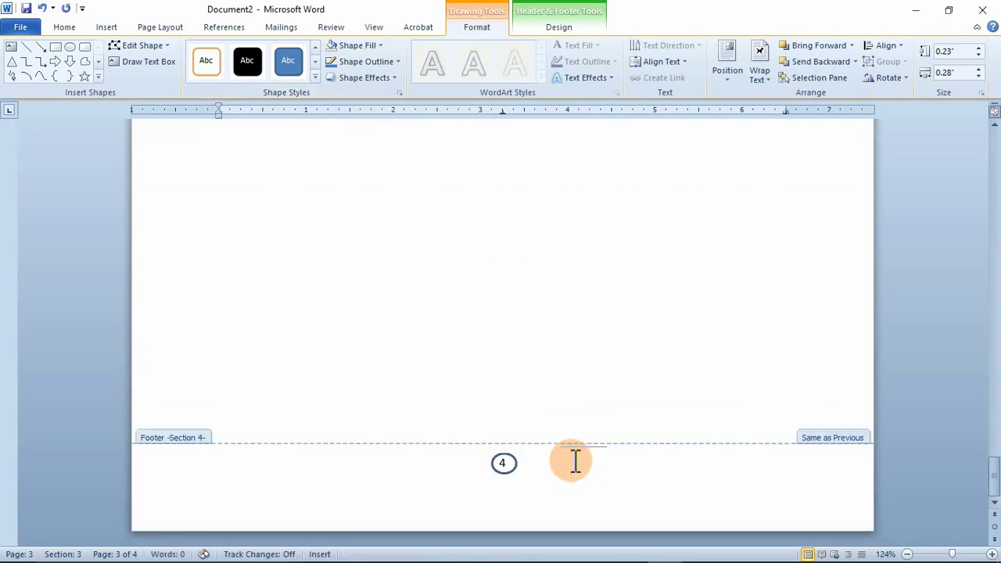
left_click(476, 336)
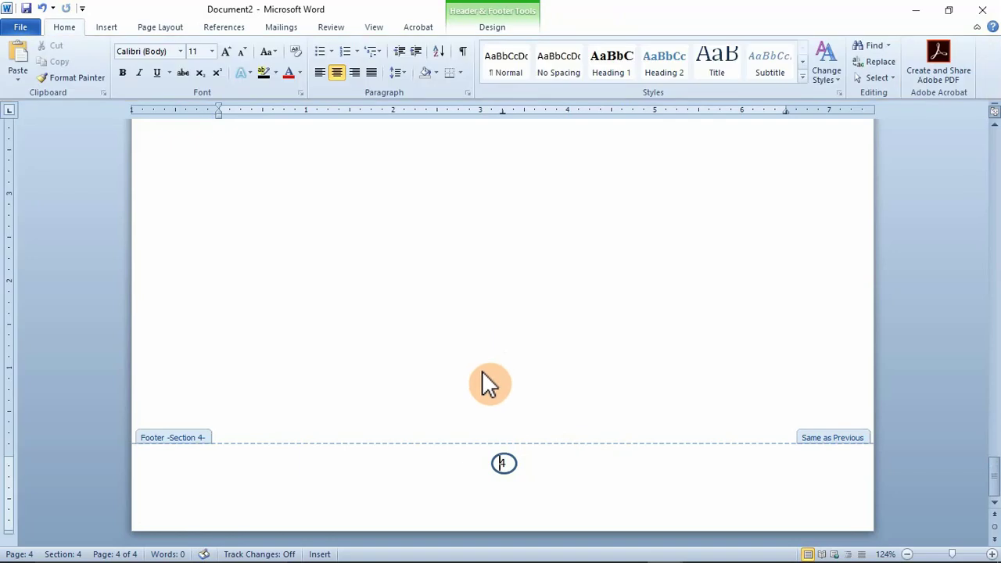
left_click(510, 467)
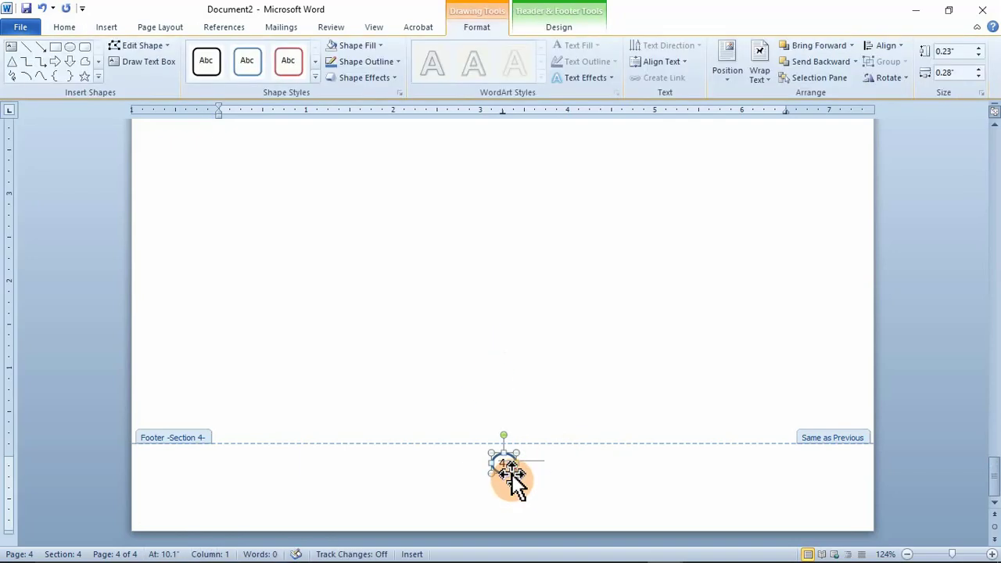
left_click(556, 461)
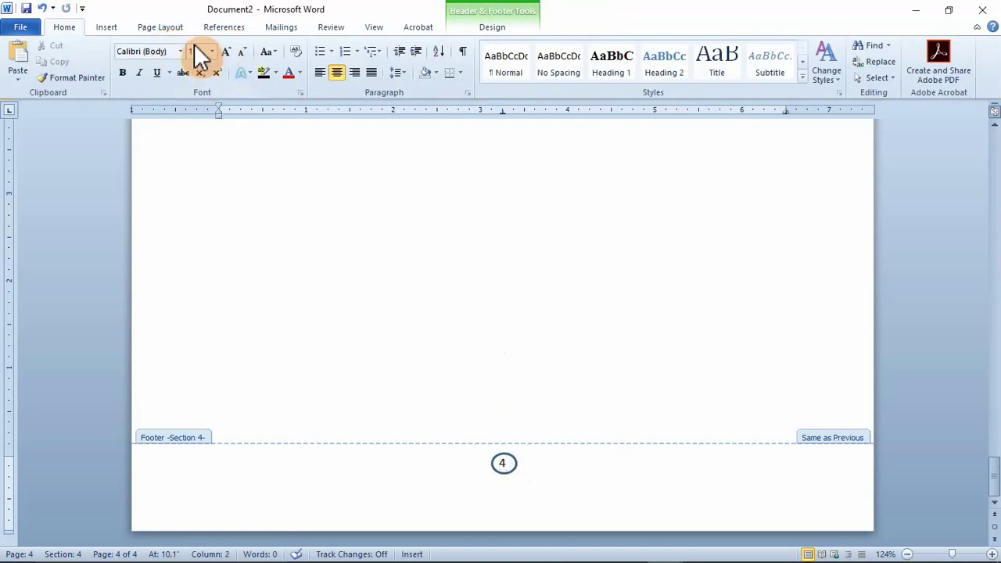
left_click(152, 27)
left_click(508, 465)
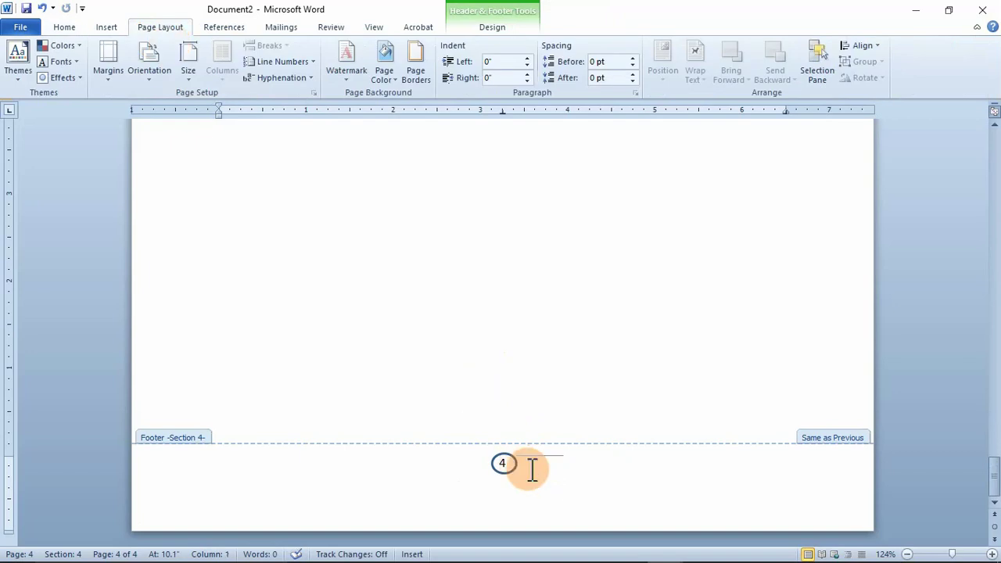
left_click(536, 468)
scroll(438, 279, "up", 3)
scroll(442, 291, "up", 10)
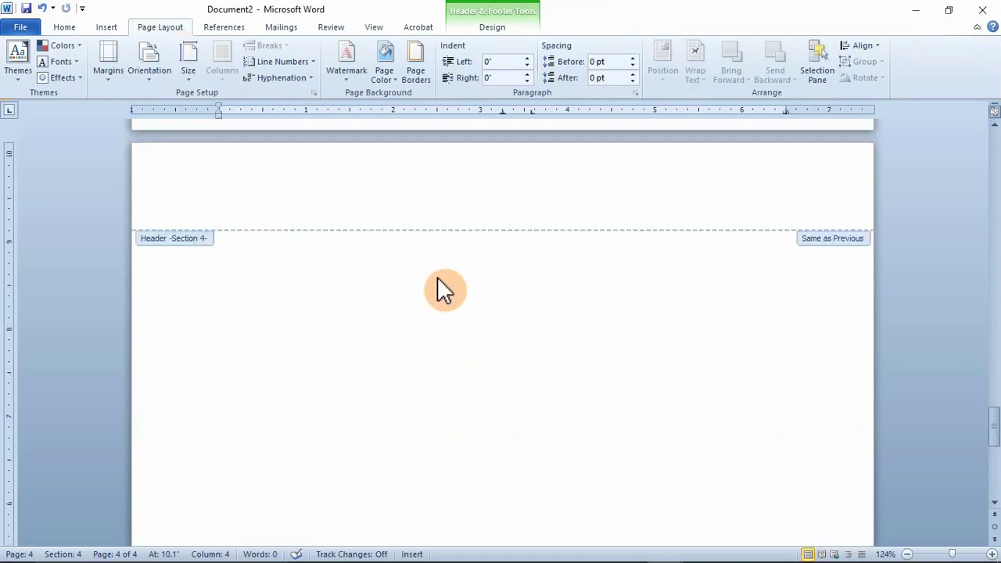
scroll(439, 277, "up", 10)
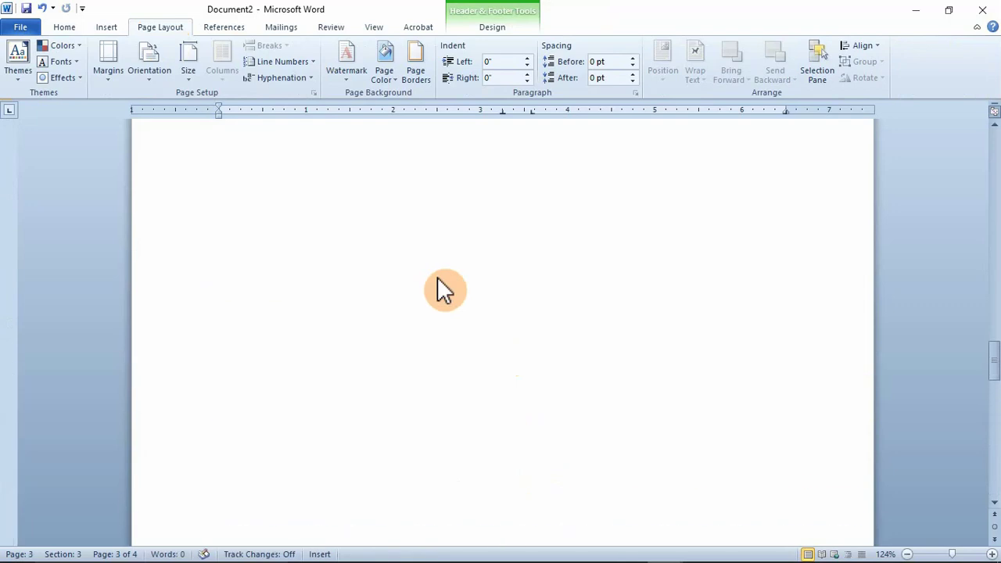
scroll(440, 280, "down", 20)
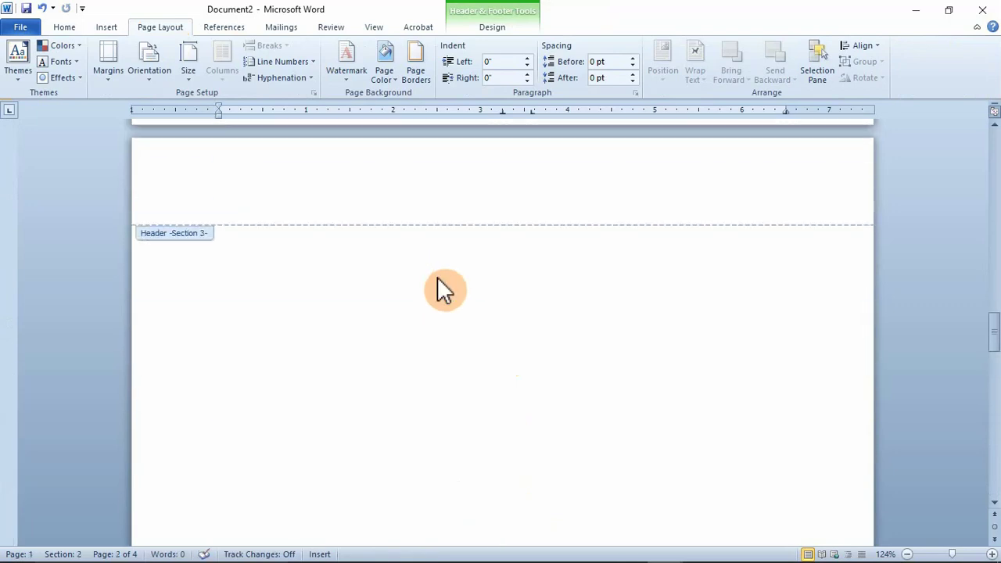
scroll(439, 280, "down", 6)
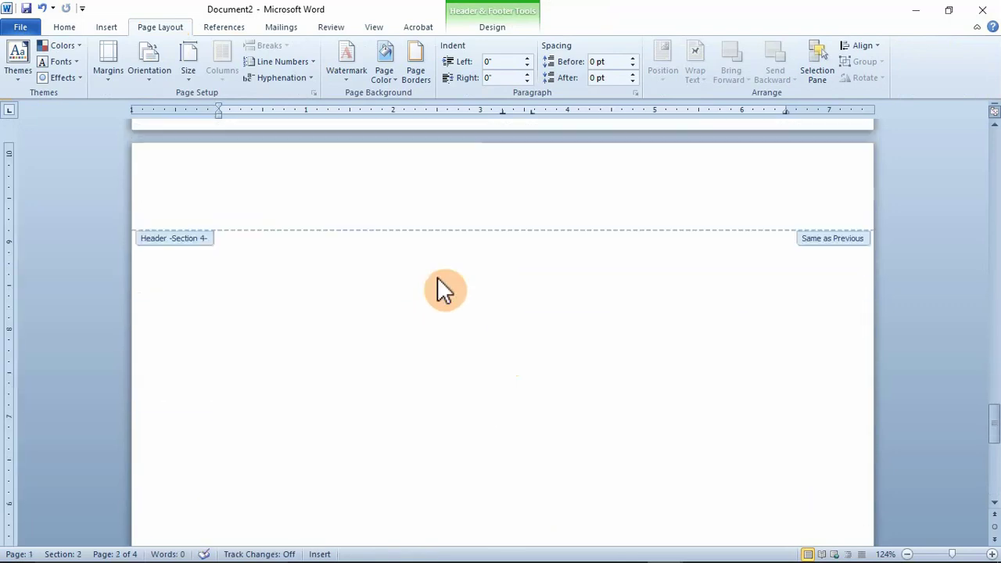
scroll(443, 291, "down", 3)
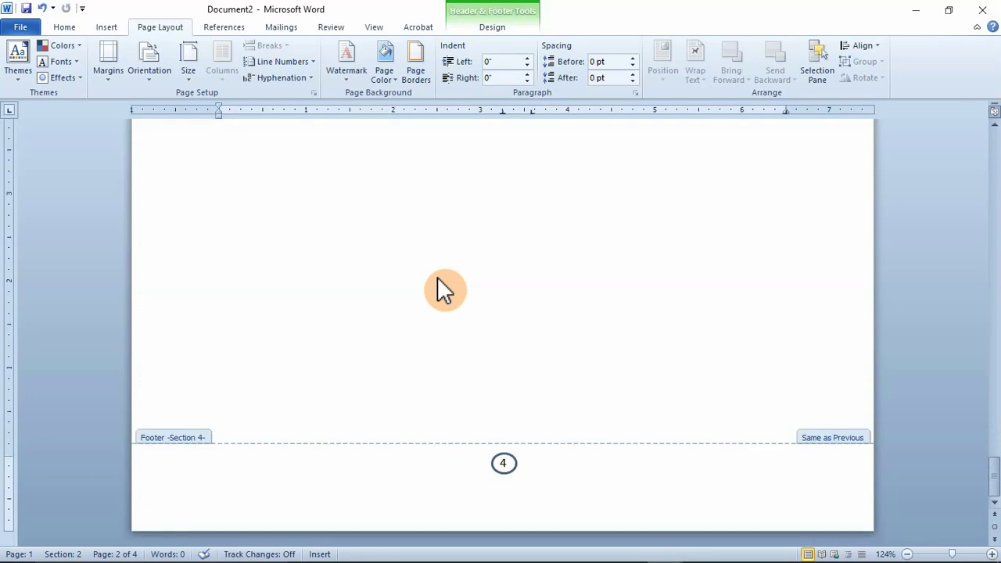
left_click(501, 468)
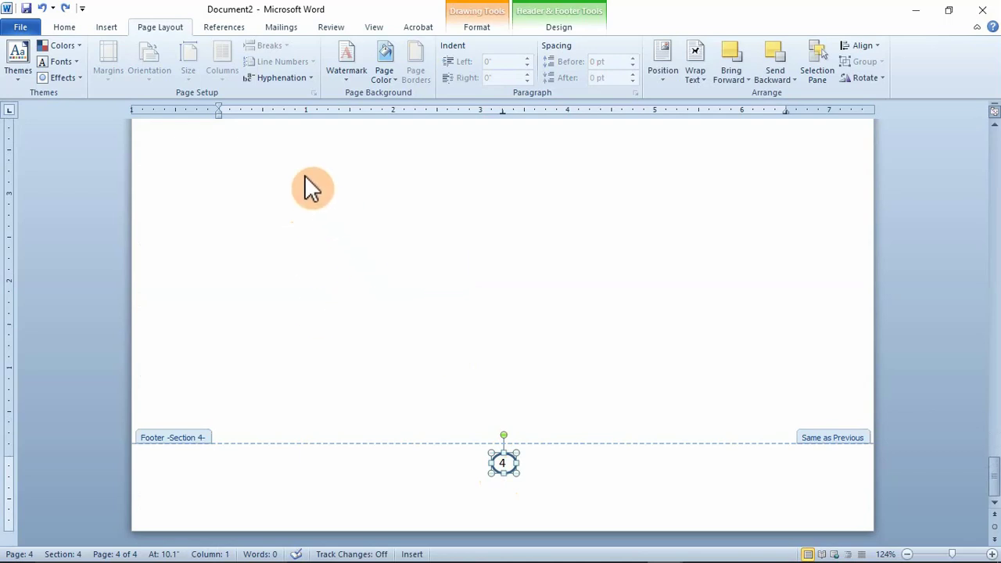
left_click(582, 468)
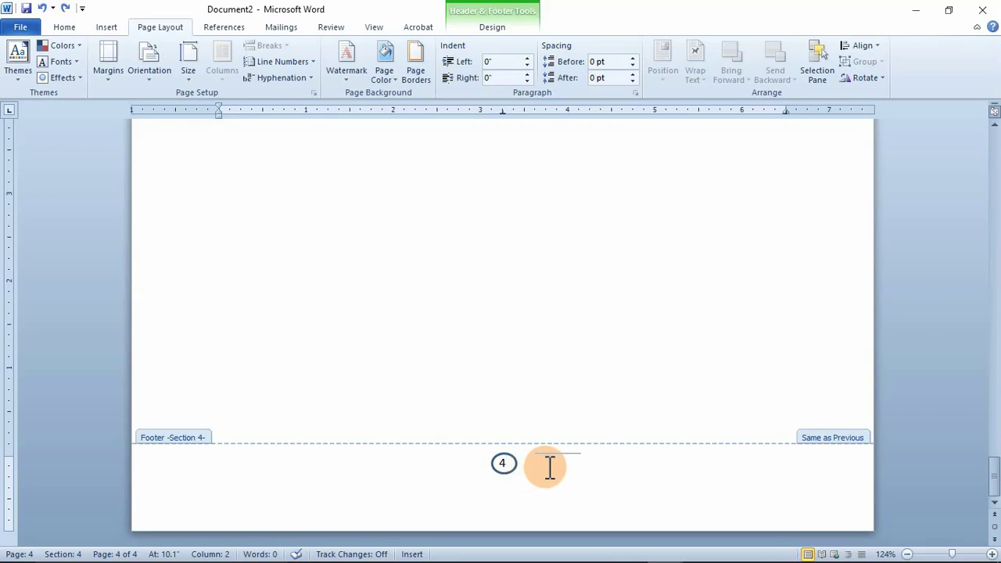
- Close footer editing and put the insertion point at the top of page 4
double_click(550, 467)
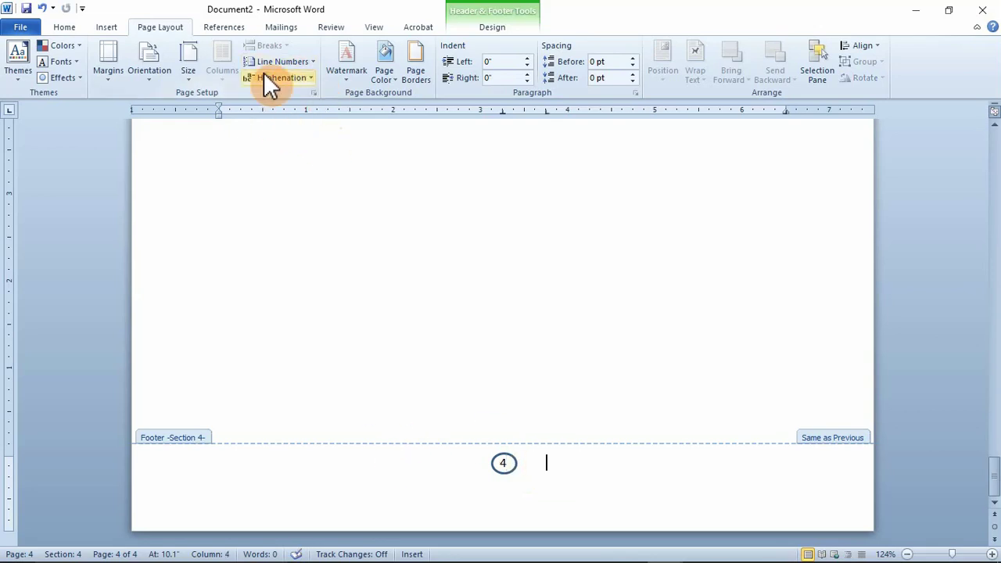
double_click(516, 372)
scroll(364, 241, "up", 10)
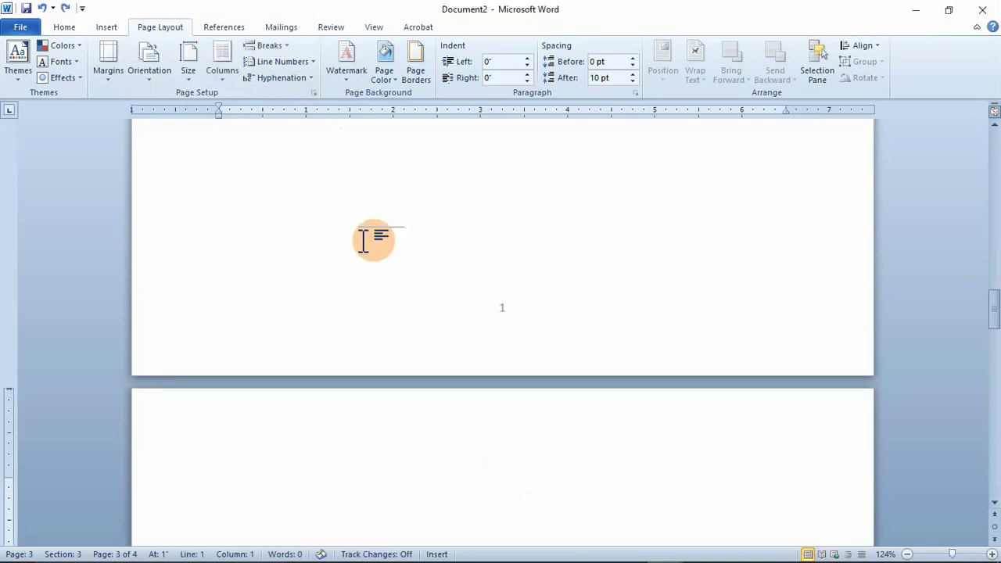
scroll(364, 241, "down", 5)
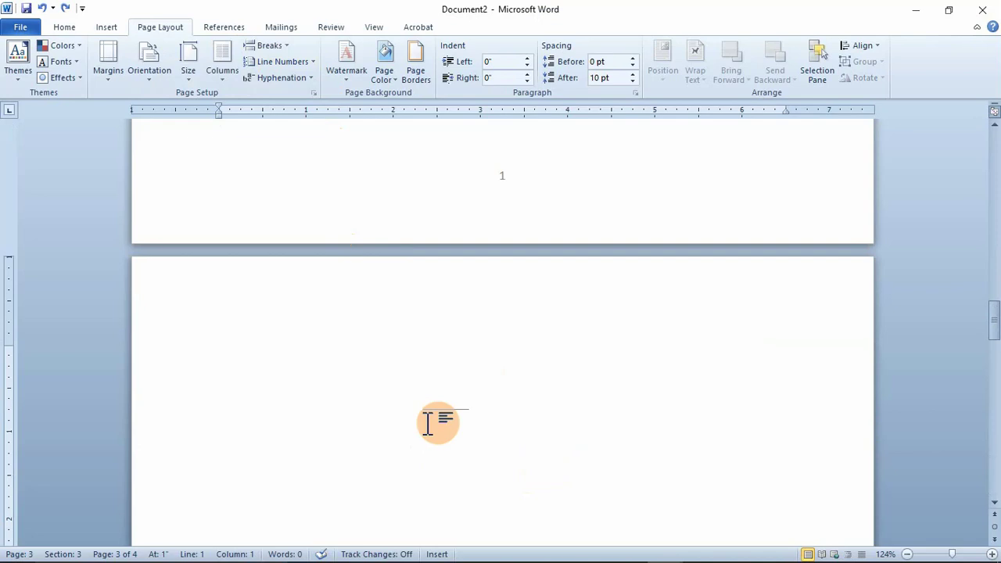
scroll(429, 422, "down", 12)
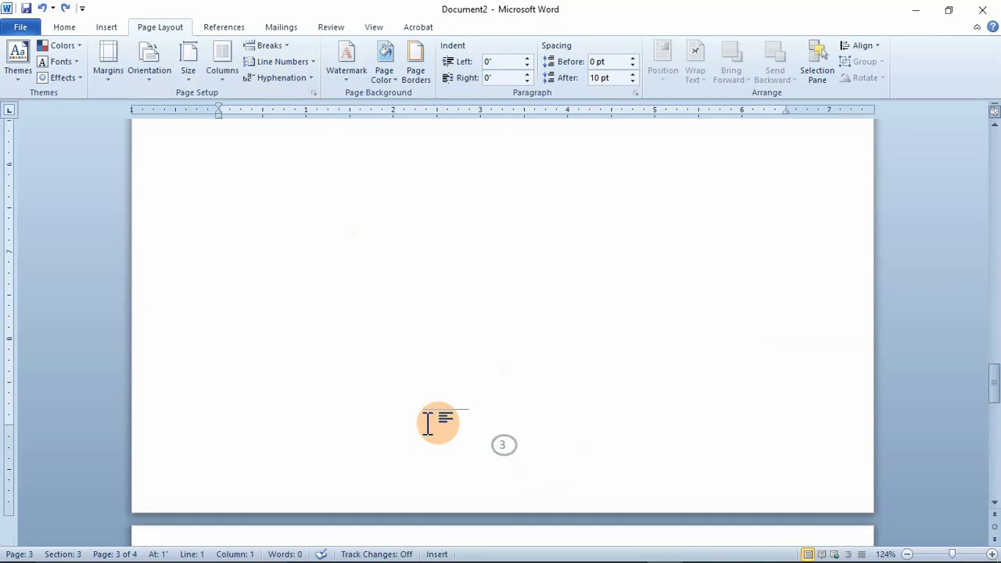
scroll(427, 422, "down", 8)
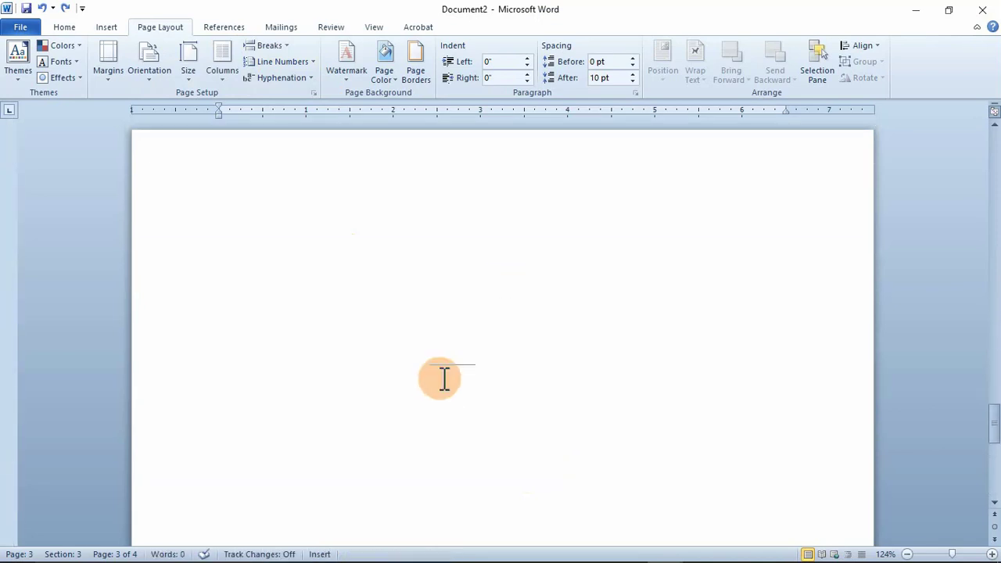
left_click(482, 318)
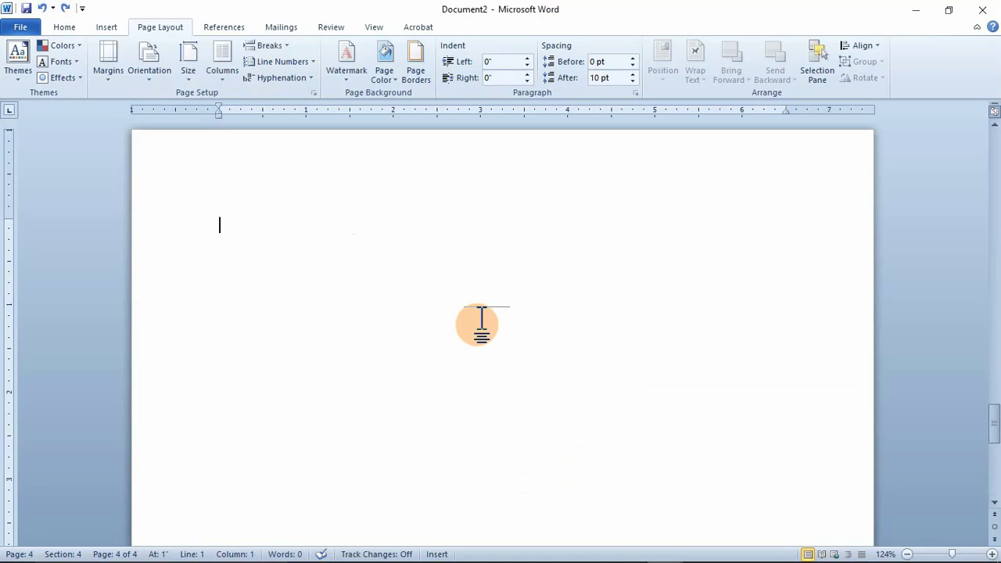
- Unlink page 4's header, type 'dkdkd so good for sec 4' in it, and return to the body
double_click(456, 180)
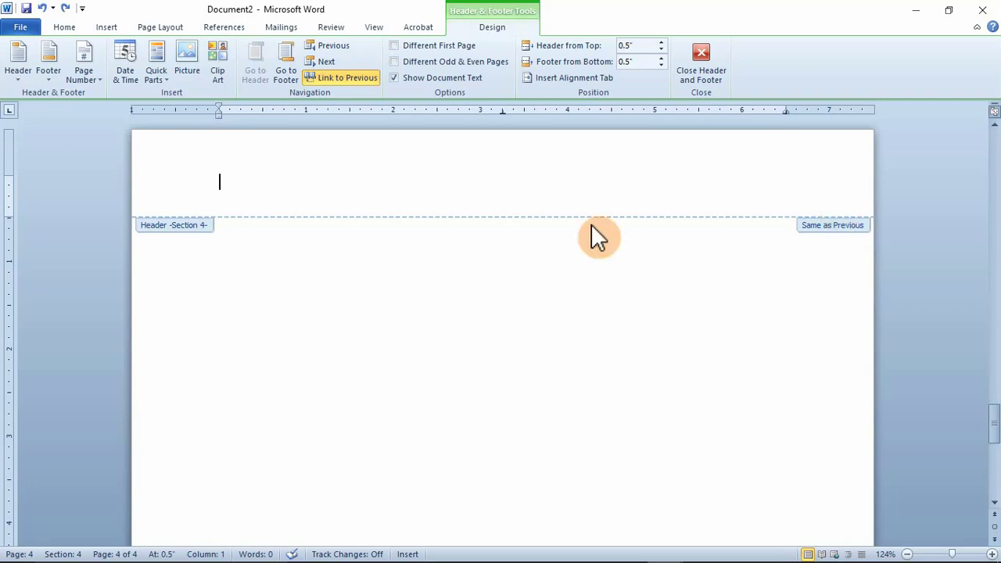
left_click(334, 82)
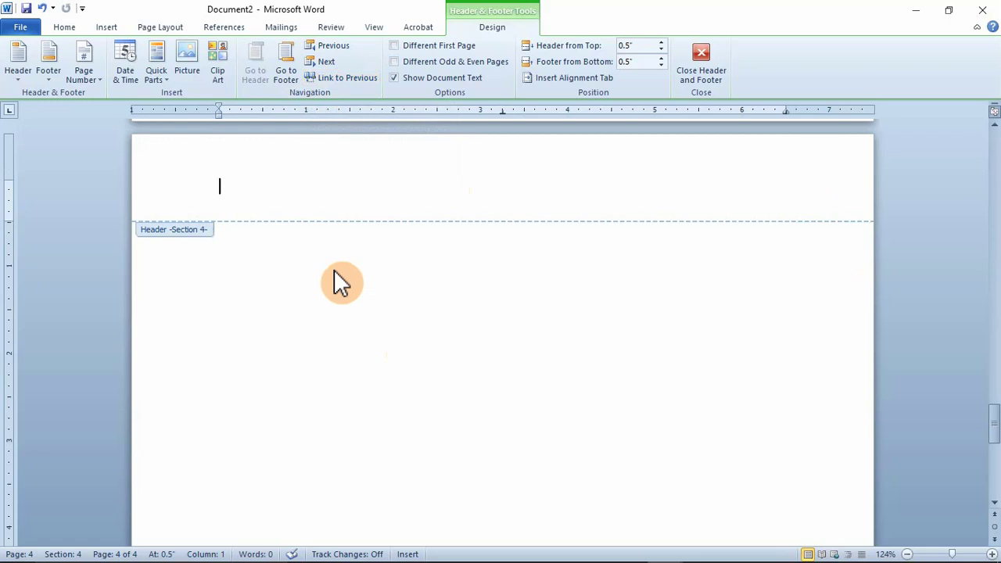
type("dkdkd so")
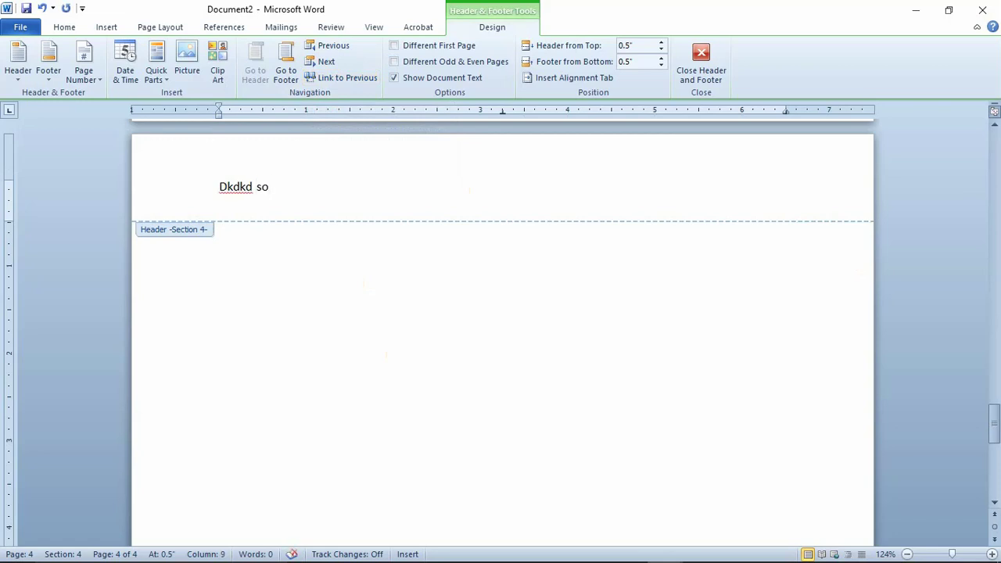
type(" good for sec ")
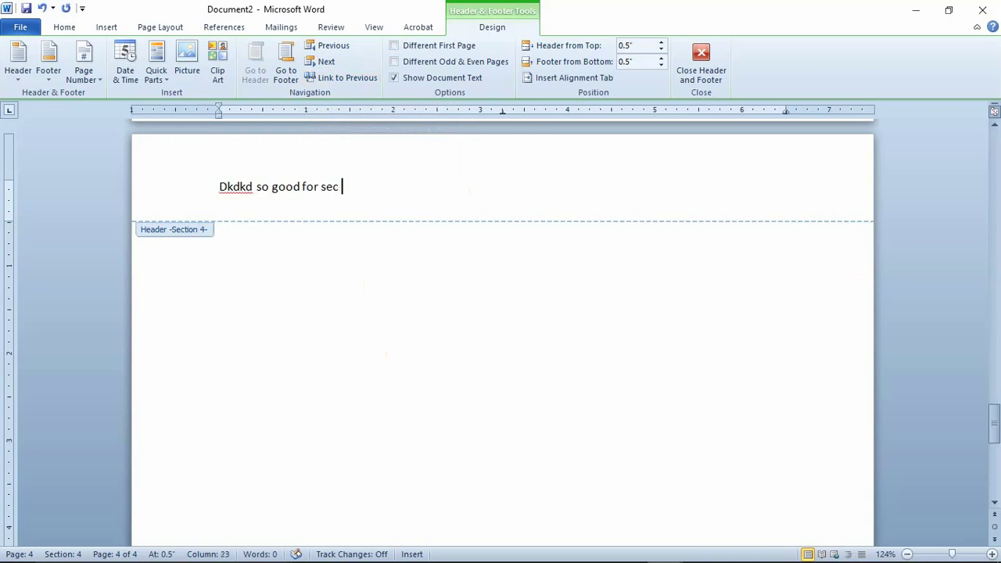
type("4")
double_click(356, 393)
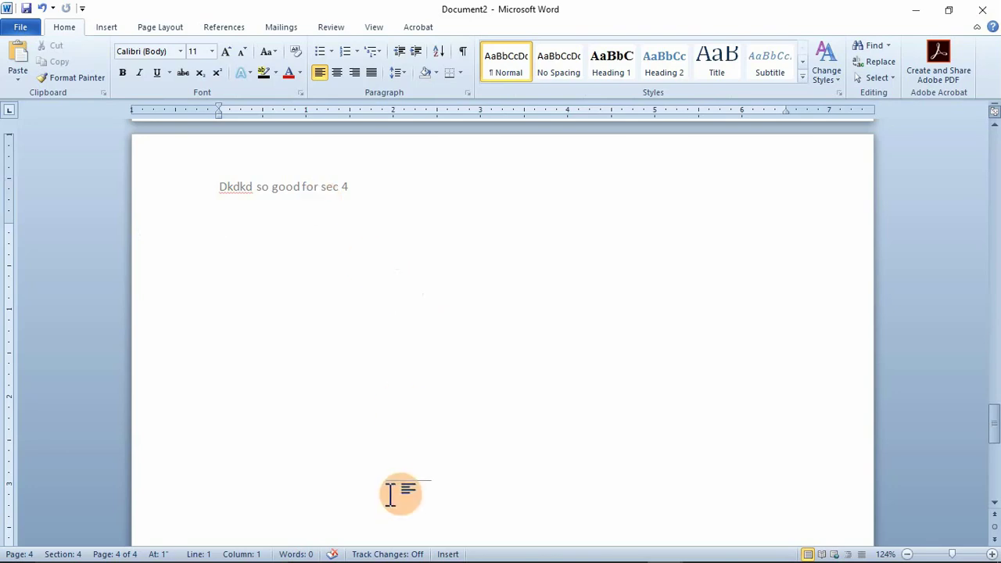
scroll(409, 230, "up", 15)
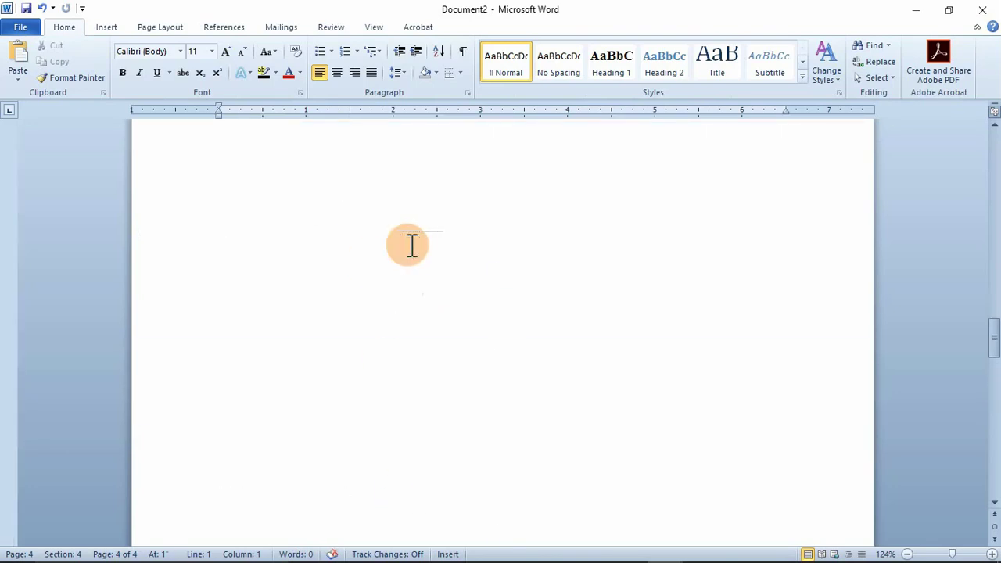
scroll(412, 251, "up", 8)
scroll(408, 243, "down", 4)
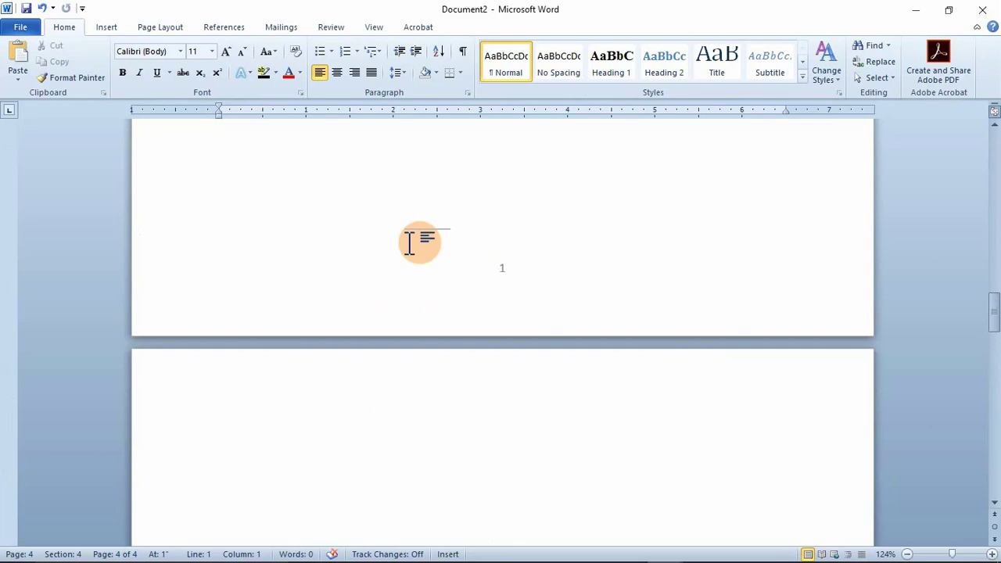
scroll(409, 242, "down", 10)
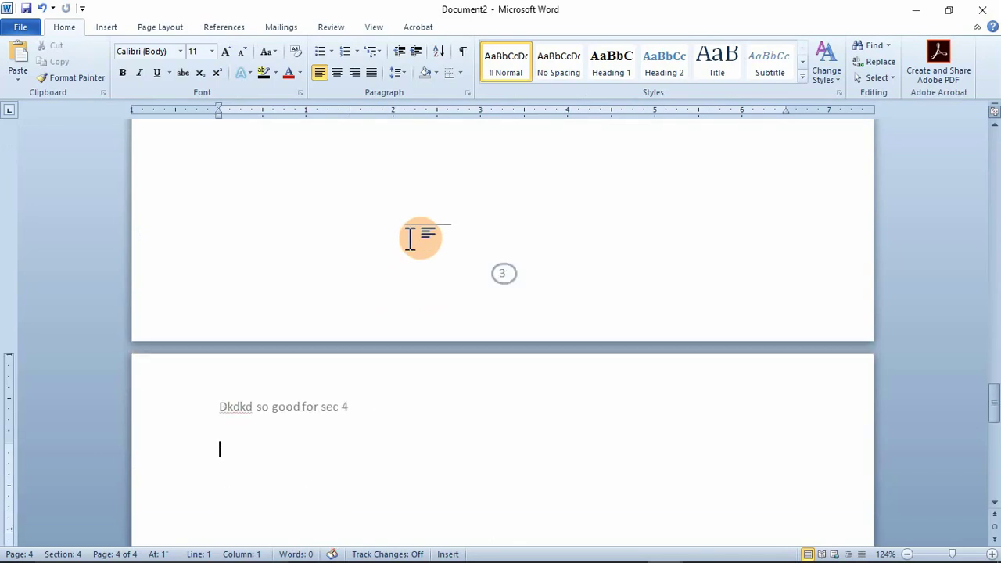
scroll(410, 237, "down", 15)
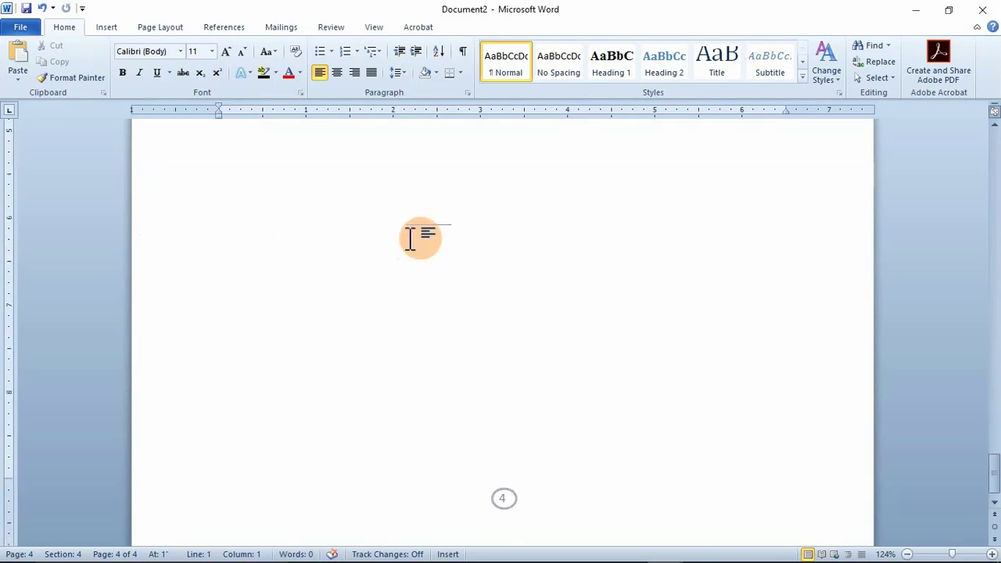
scroll(415, 235, "down", 1)
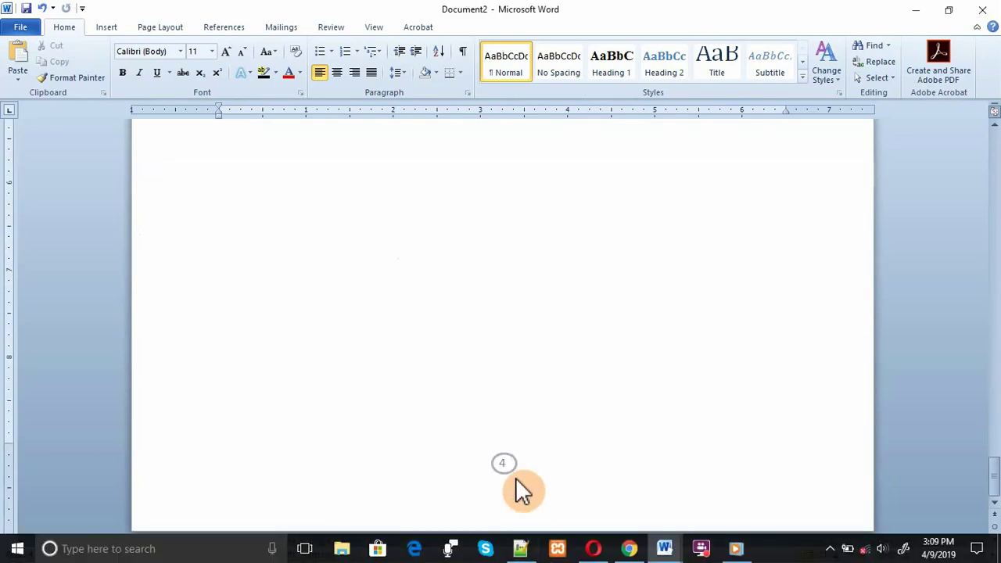
- Unlink section 4's footer from section 3 and select the existing circle around the 4
double_click(515, 457)
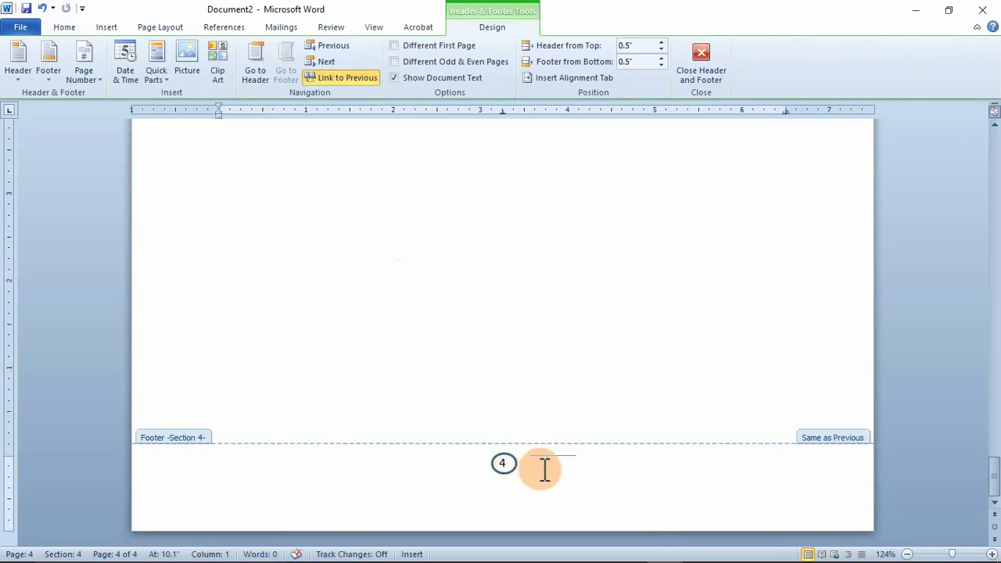
left_click(338, 77)
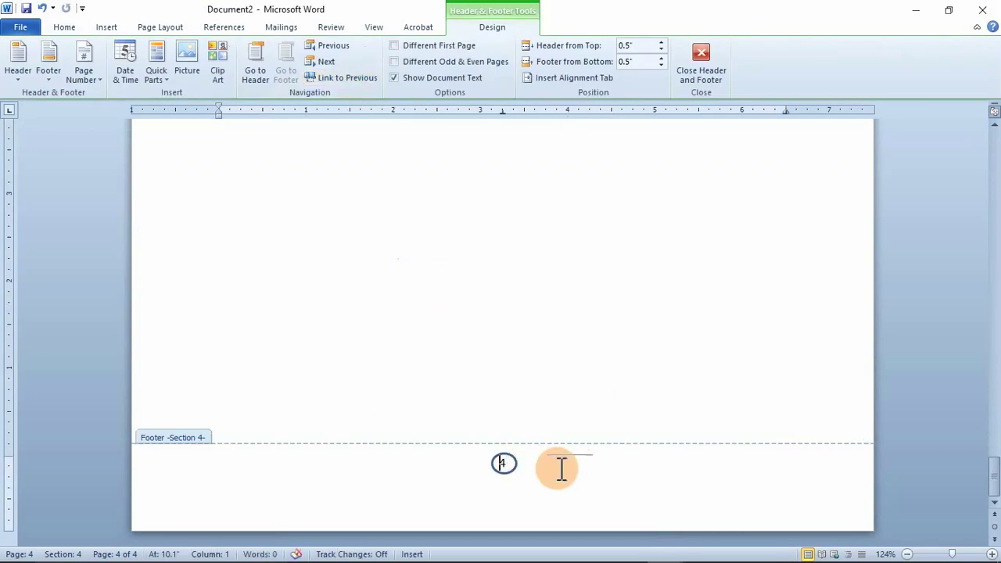
left_click(517, 464)
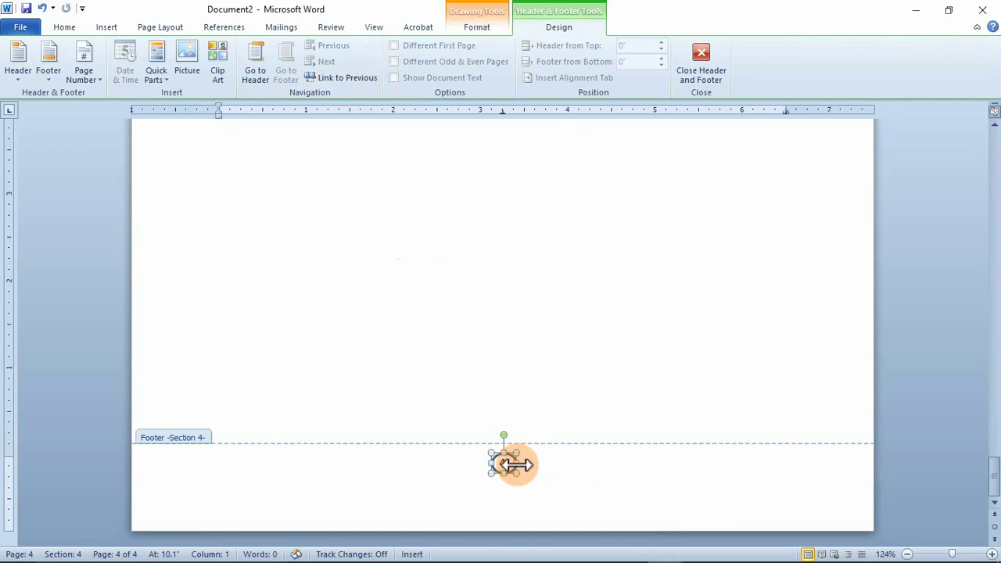
left_click(514, 463)
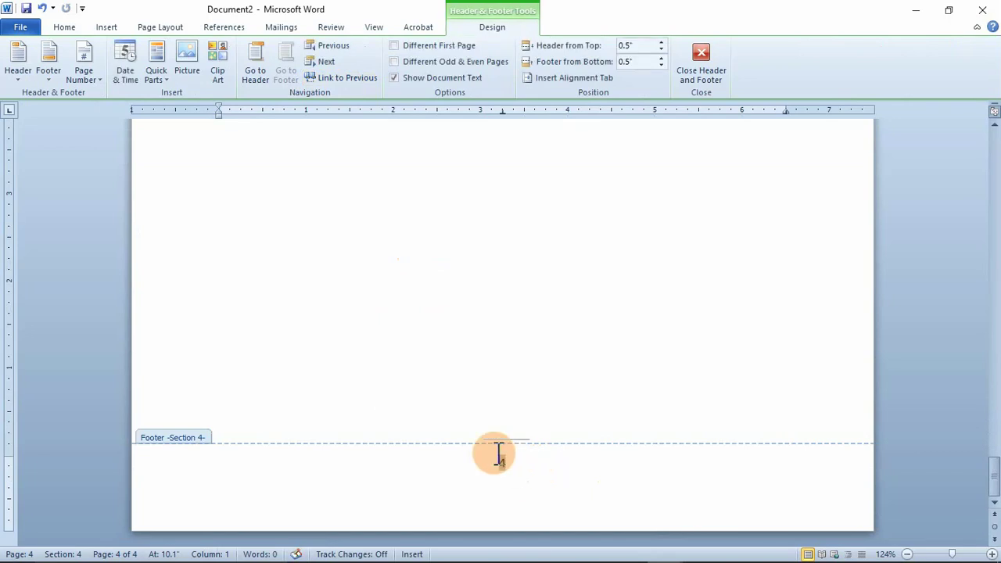
- Draw a triangle around page number 4 and nudge it into position with Ctrl+arrow keys
left_click(107, 28)
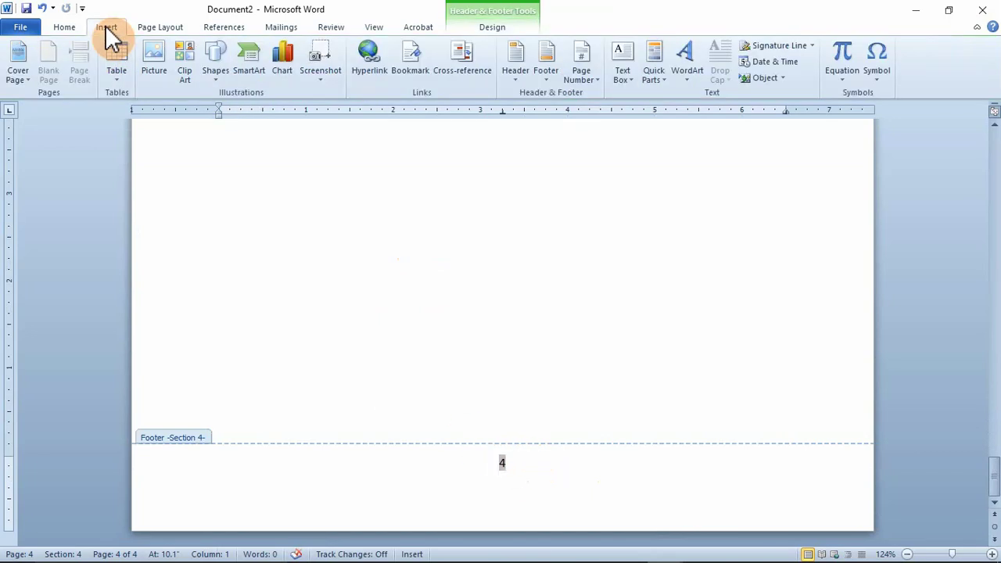
left_click(217, 78)
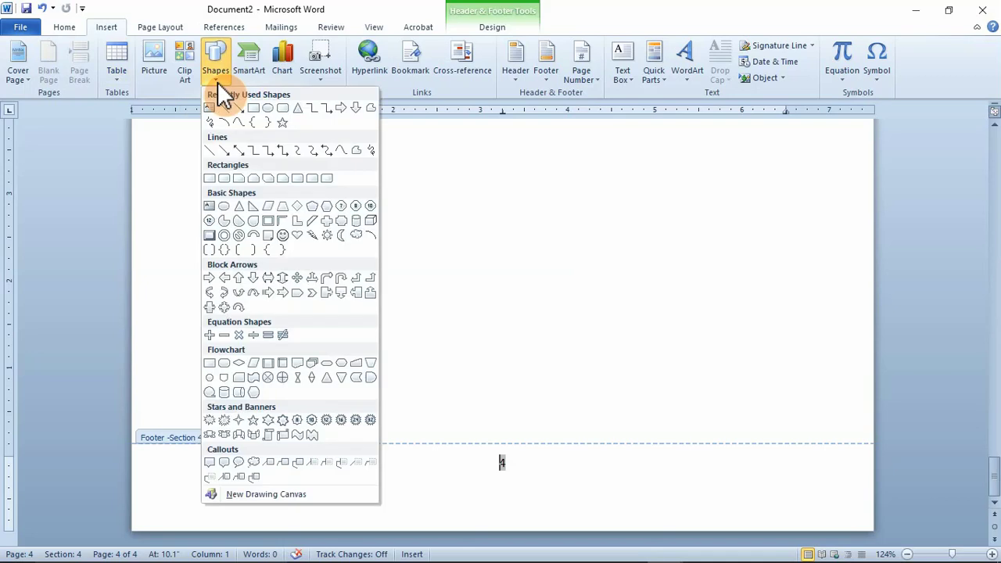
left_click(298, 108)
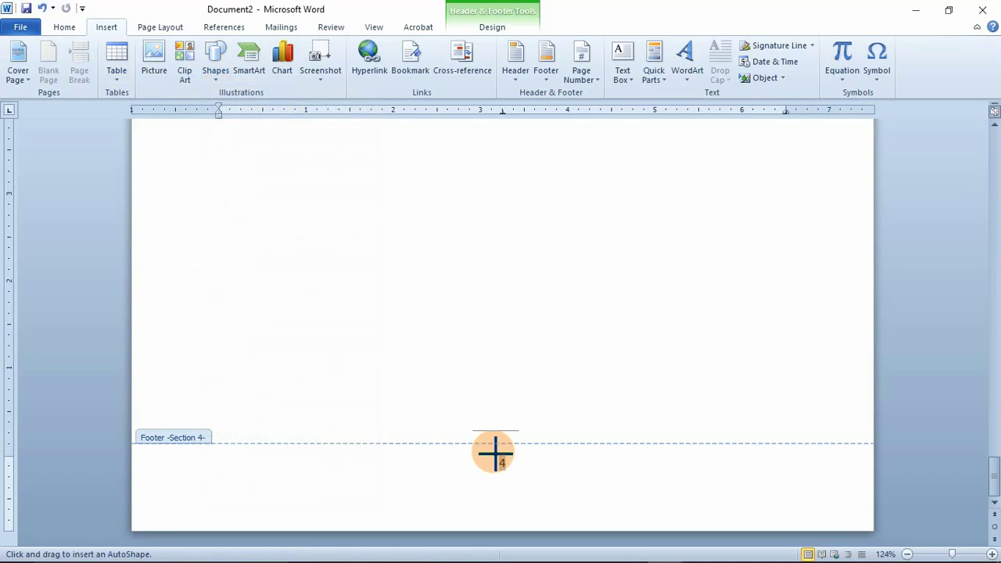
mouse_move(496, 452)
left_mouse_down()
mouse_move(493, 475)
mouse_move(523, 481)
left_mouse_up()
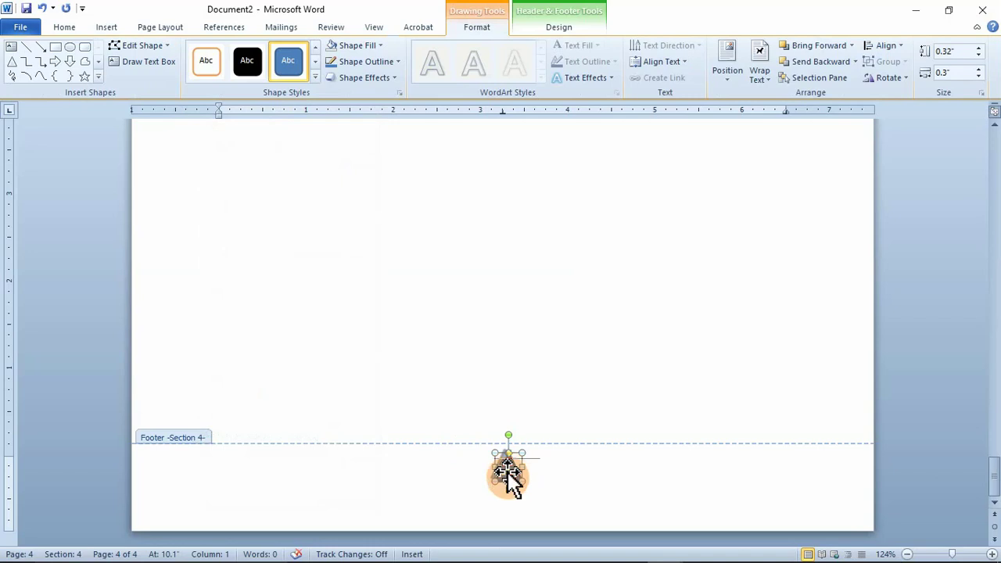
left_click_drag(507, 470, 504, 467)
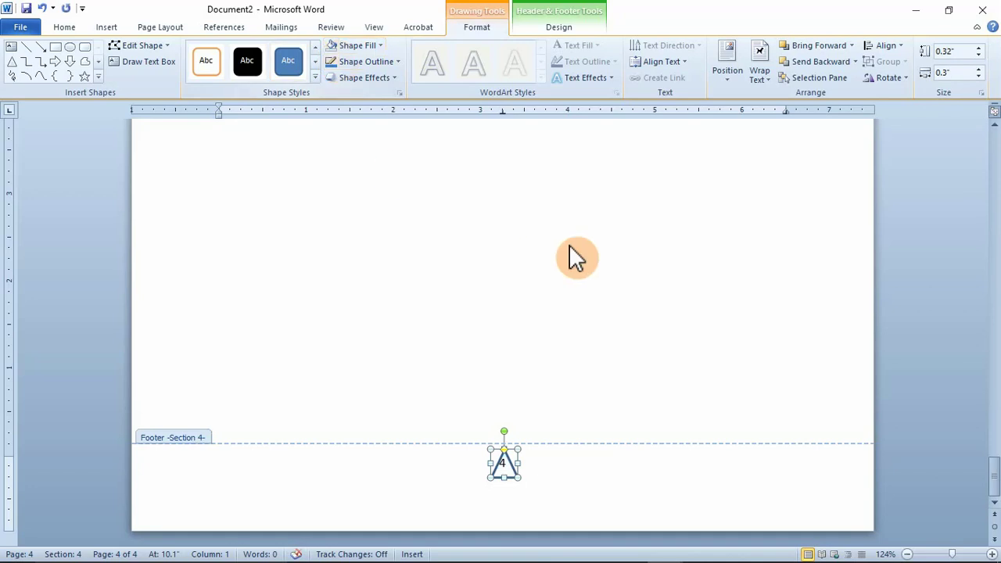
key("ctrl+Left")
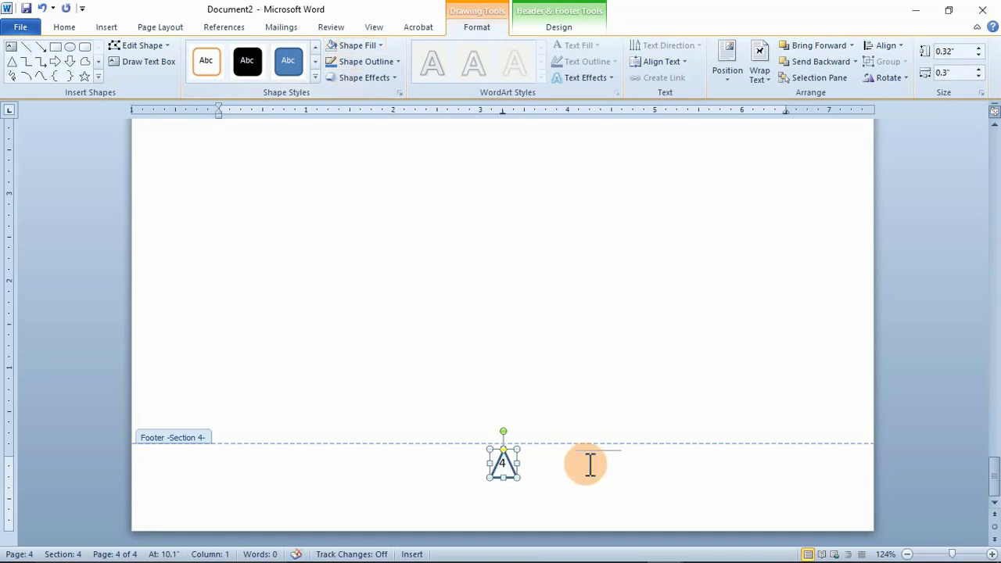
key("ctrl+Left")
key("ctrl+Right")
key("ctrl+Right")
key("ctrl+Right")
key("ctrl+Right")
- Deselect the triangle, close footer editing, and zoom out to review all four pages
left_click(574, 482)
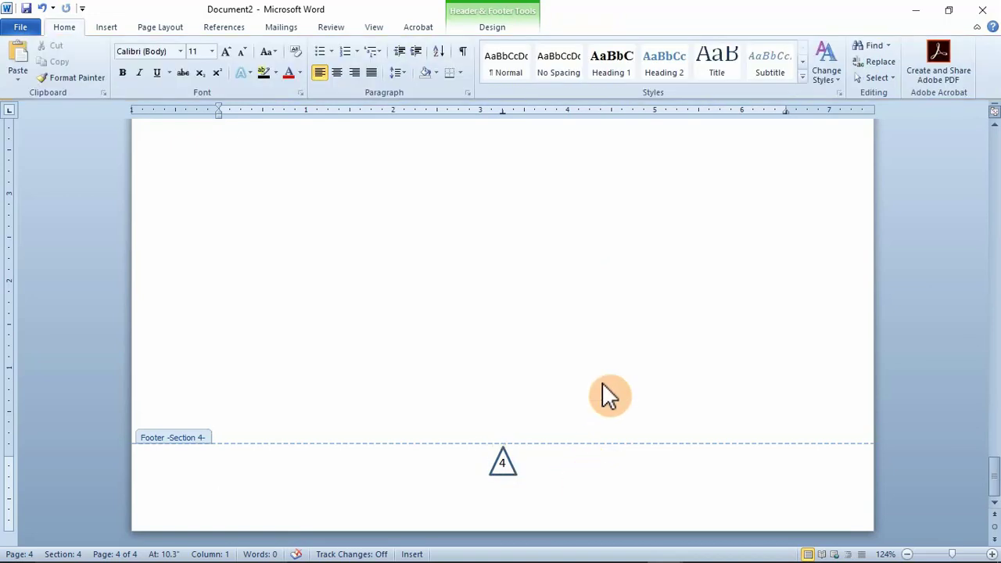
double_click(536, 349)
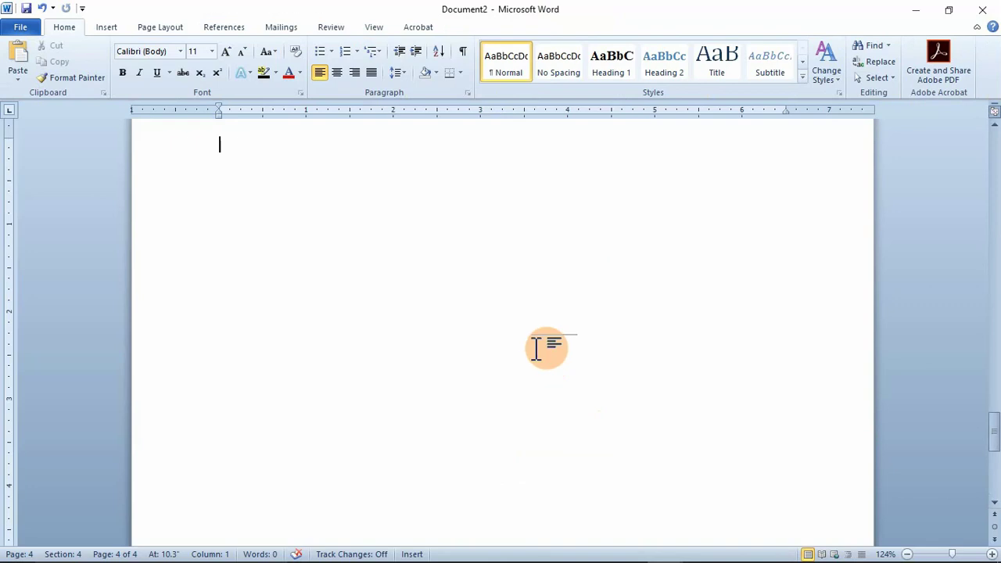
scroll(536, 349, "up", 10)
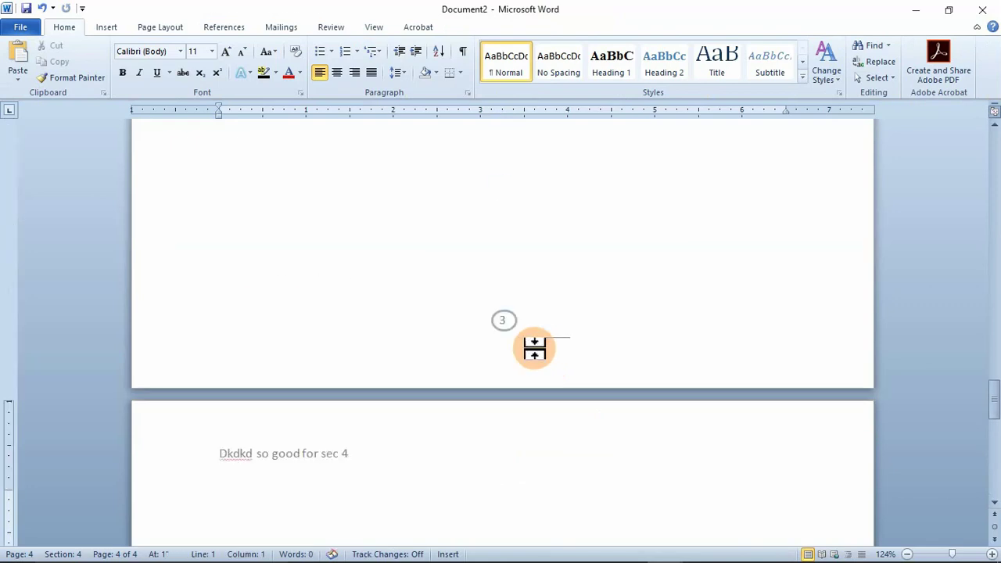
scroll(530, 356, "up", 2)
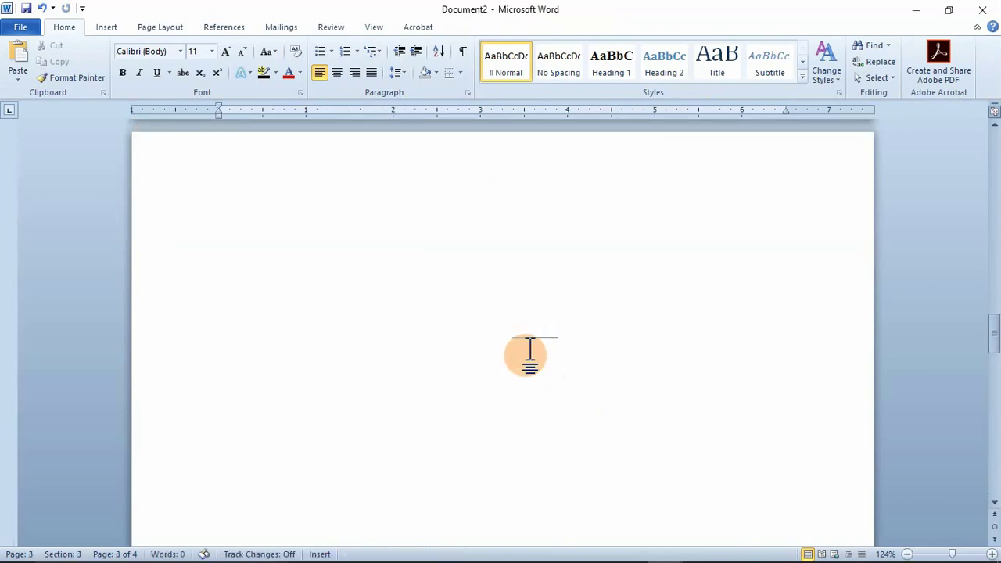
left_click(921, 557)
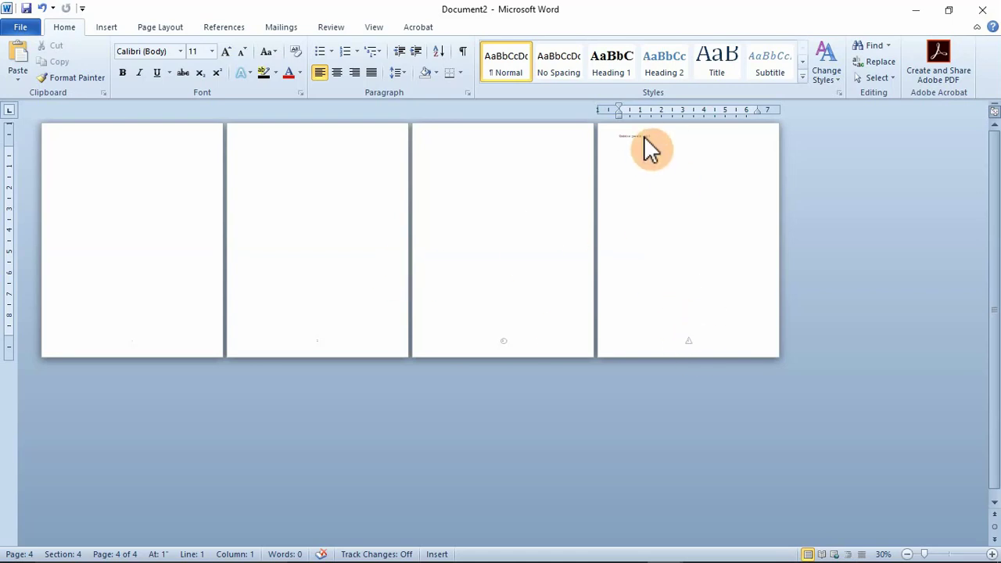
key("Return")
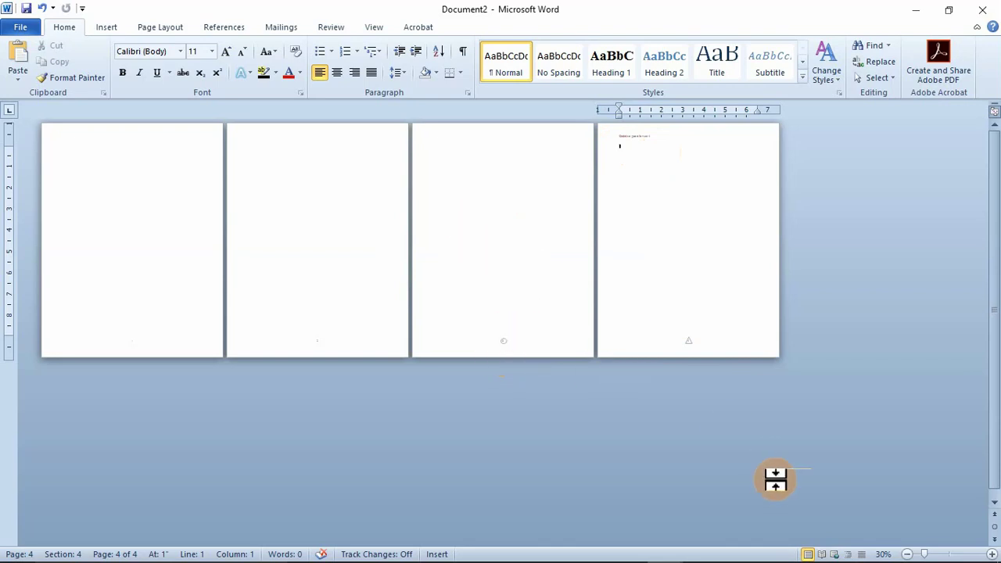
left_click(930, 555)
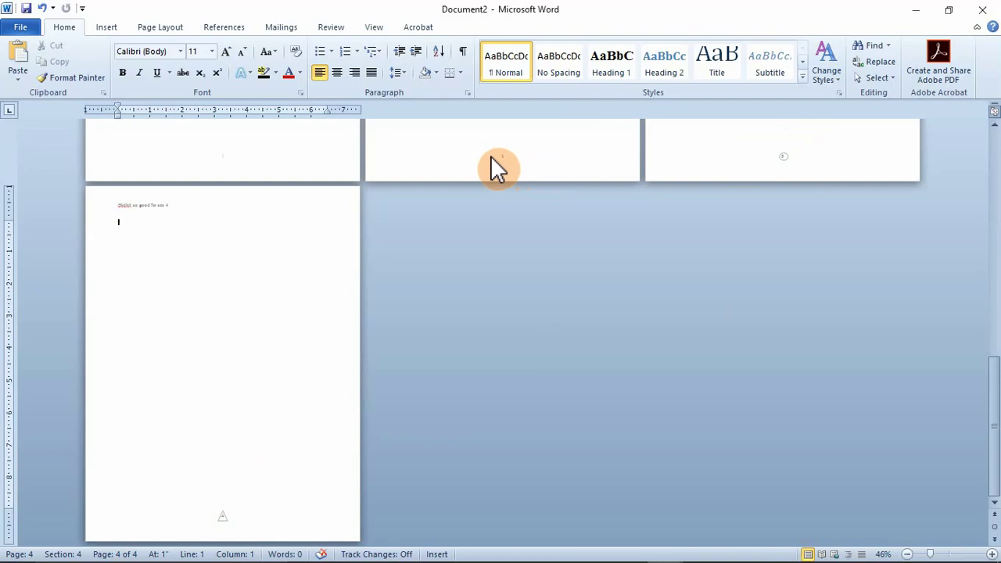
scroll(490, 164, "up", 3)
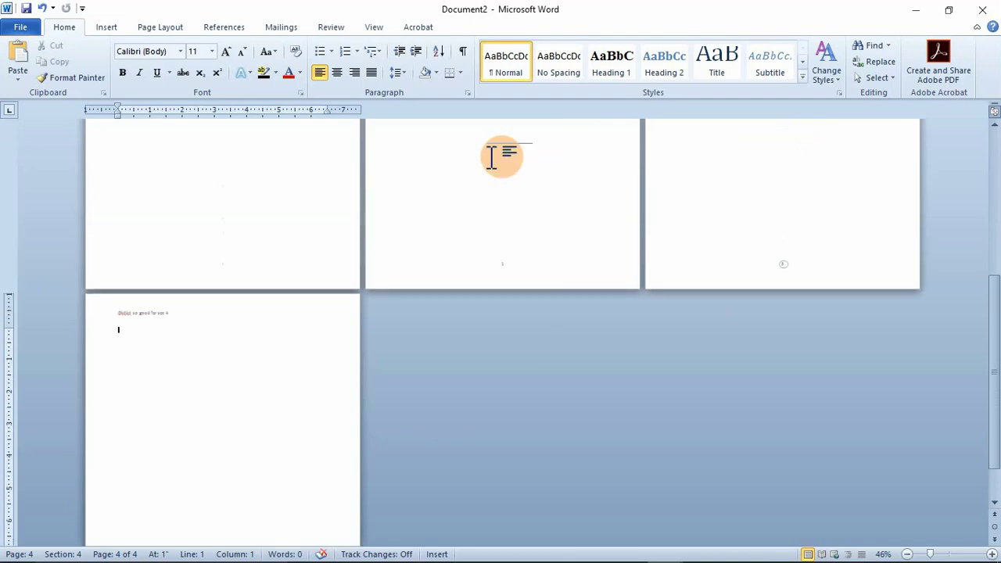
scroll(303, 261, "up", 1)
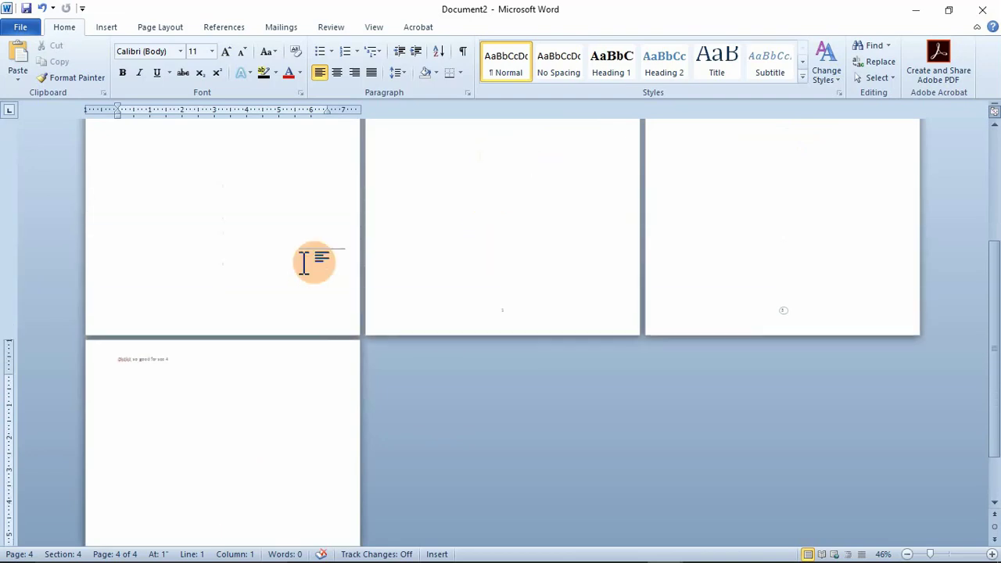
scroll(303, 262, "up", 1)
scroll(289, 311, "up", 2)
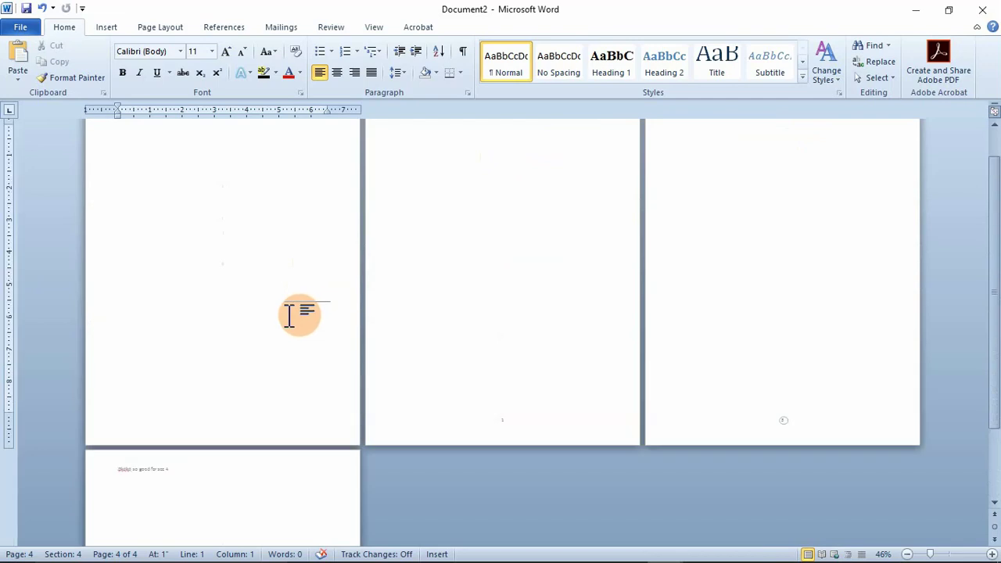
left_click(284, 375)
scroll(280, 382, "up", 1)
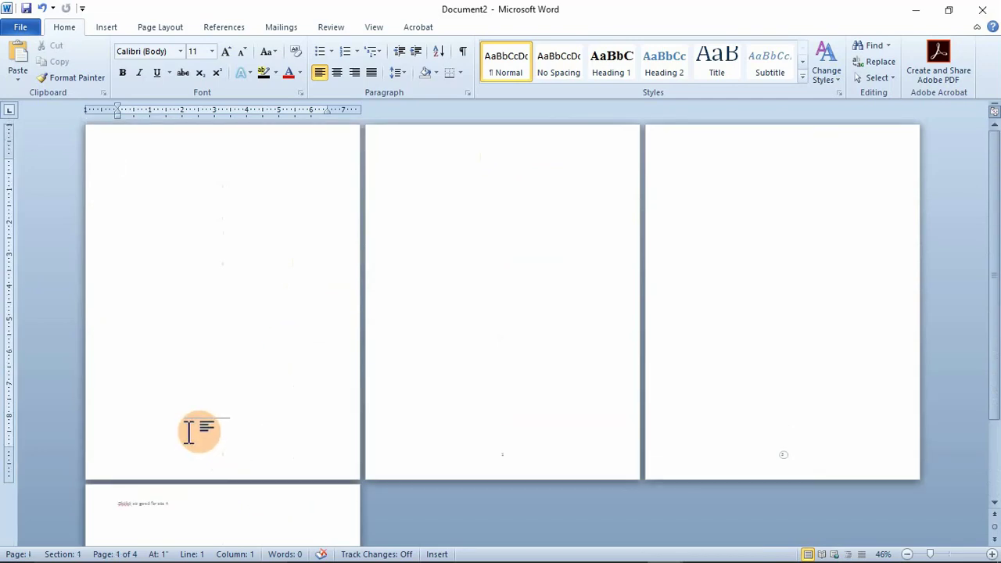
double_click(240, 436)
double_click(239, 461)
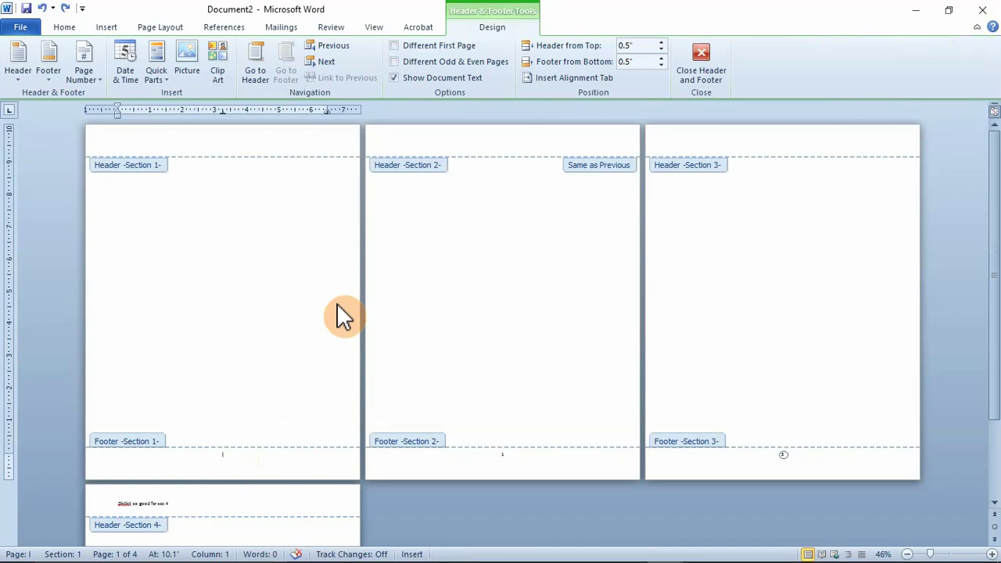
double_click(270, 244)
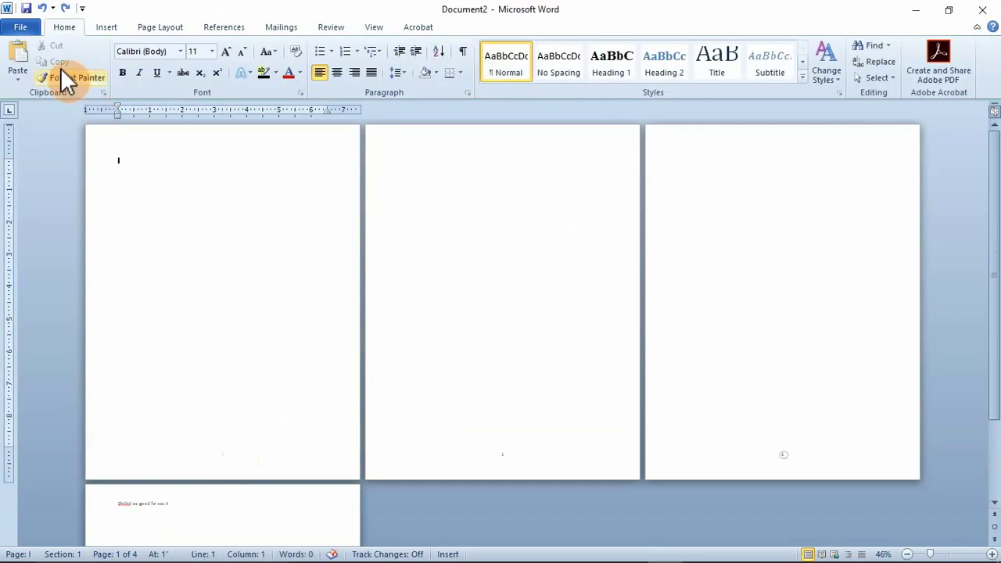
- Insert repeated page breaks from the Insert tab to add blank pages to section 1
left_click(106, 28)
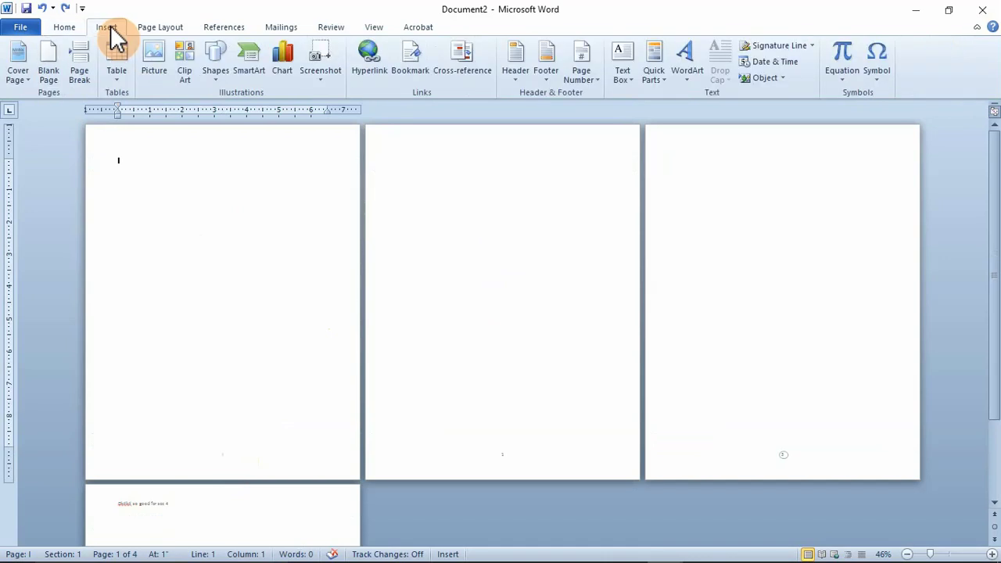
left_click(81, 75)
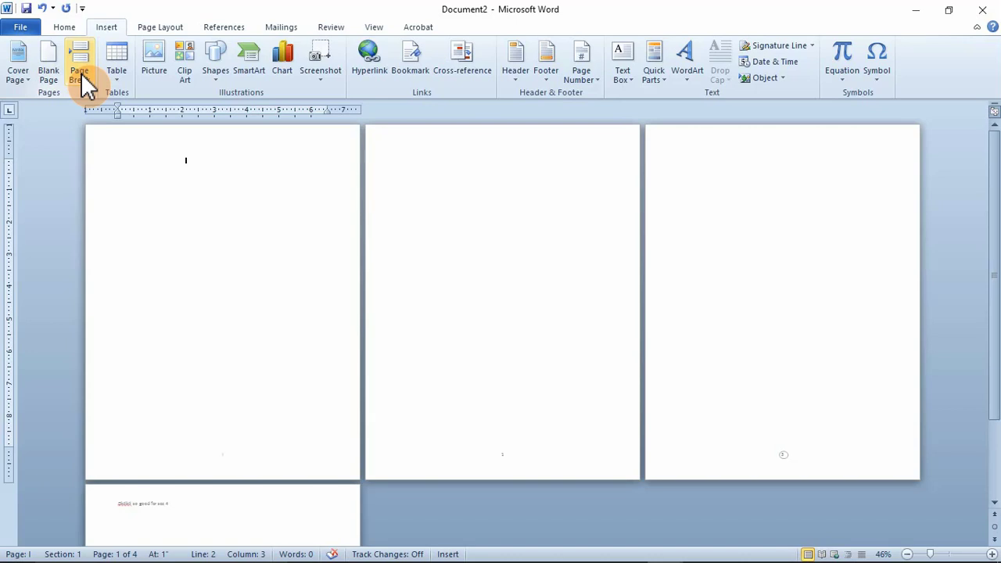
left_click(80, 75)
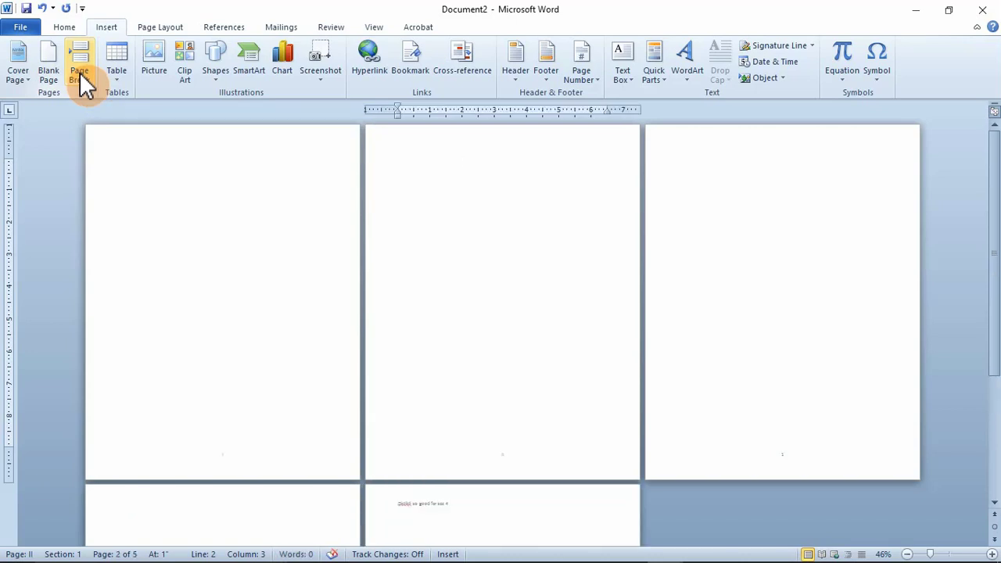
left_click(81, 75)
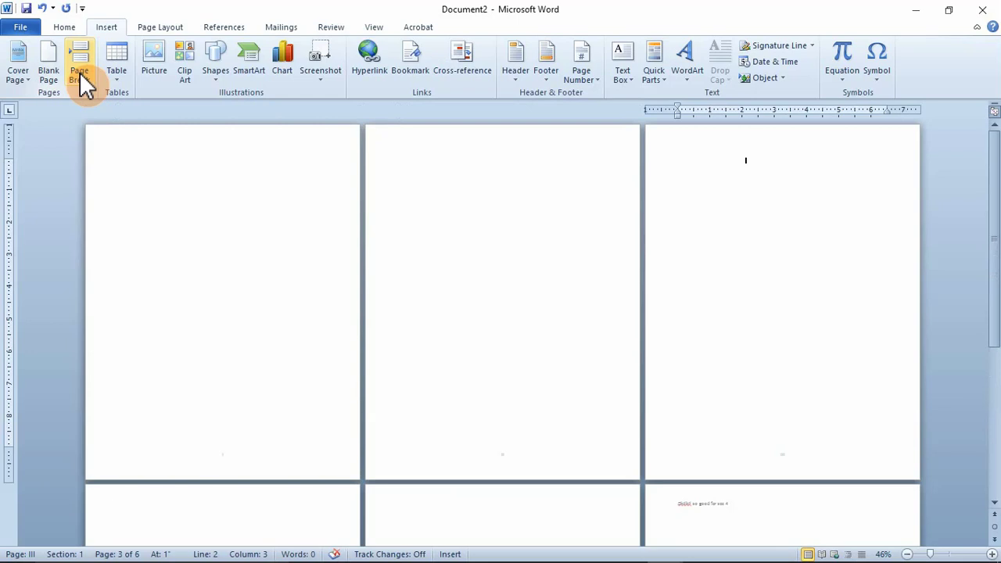
left_click(79, 72)
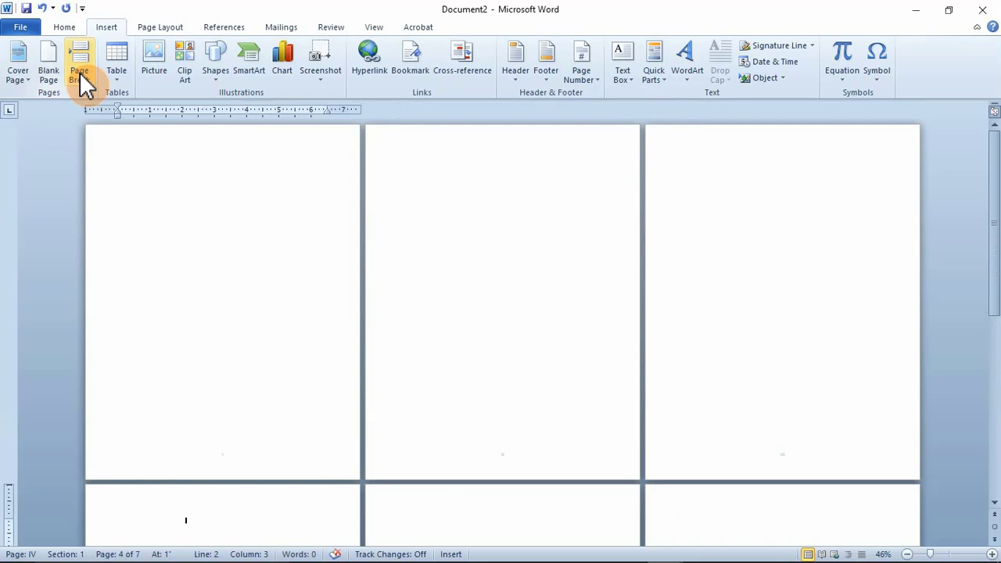
left_click(82, 78)
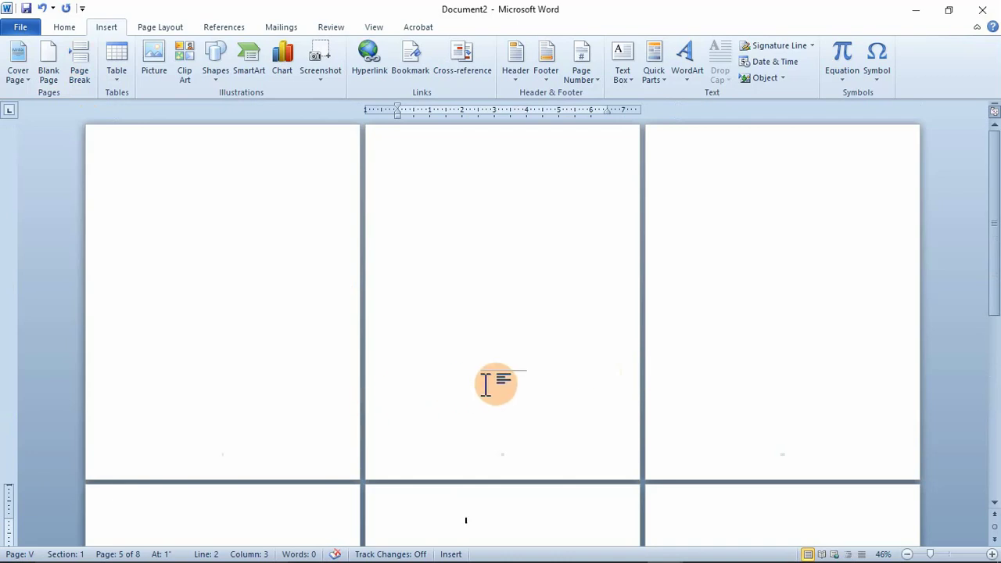
- Place the insertion point back on page III of section 1
left_click(772, 423)
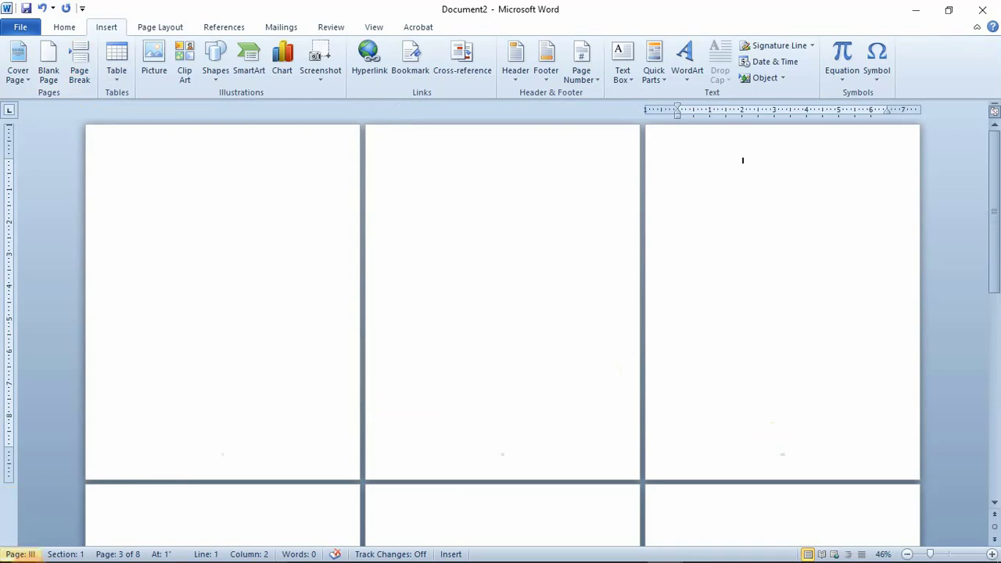
mouse_move(16, 560)
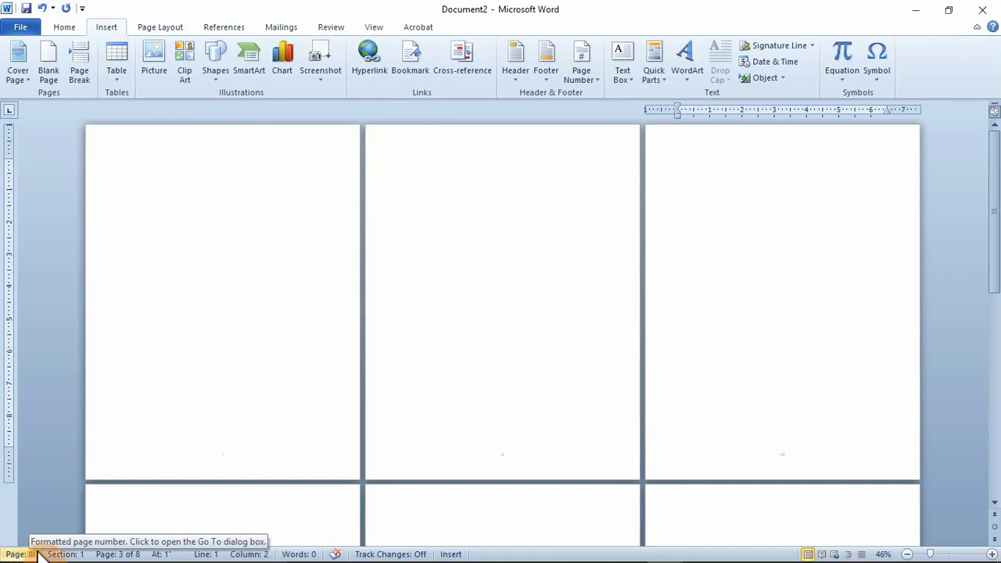
left_click(707, 313)
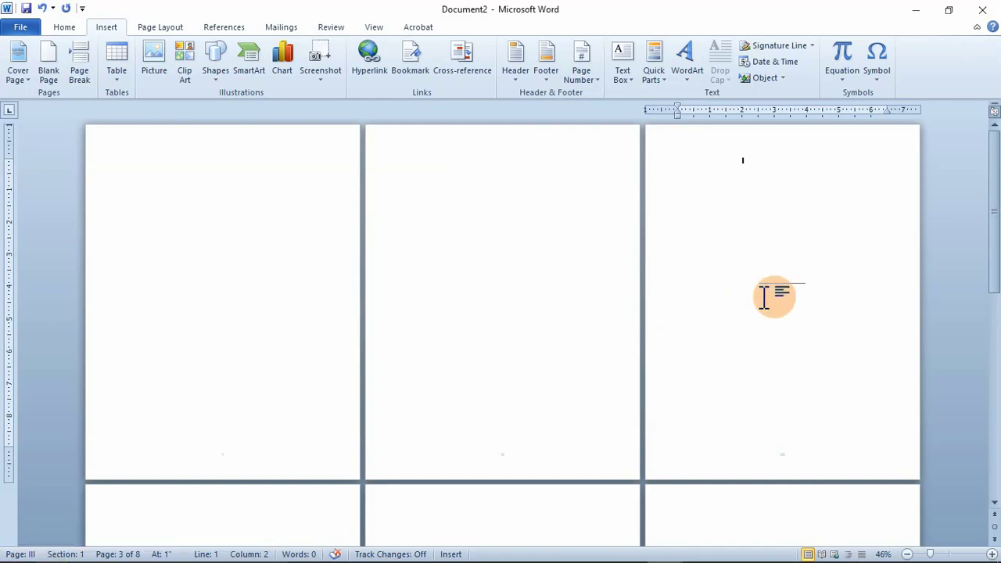
scroll(765, 295, "down", 2)
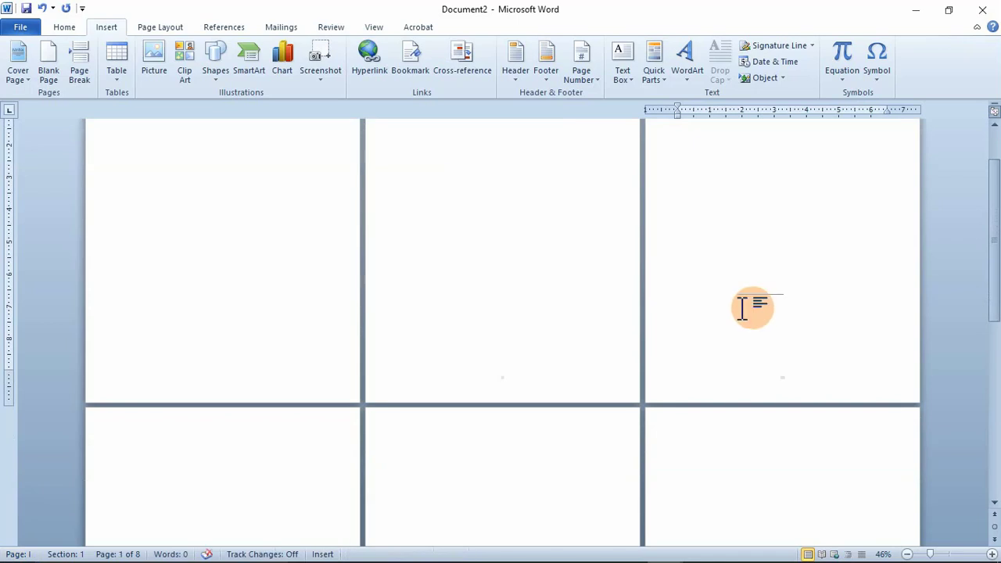
left_click(955, 556)
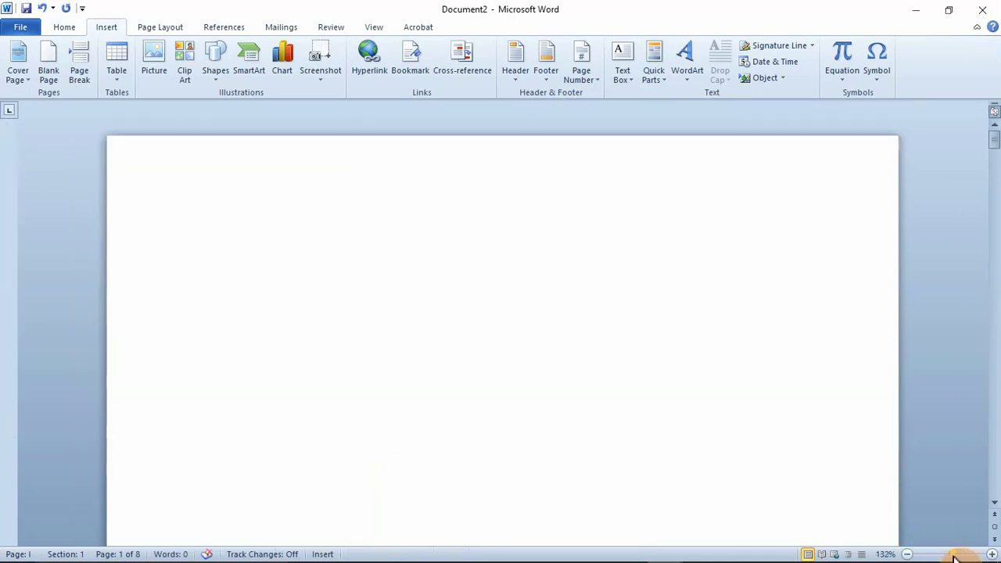
scroll(428, 377, "down", 10)
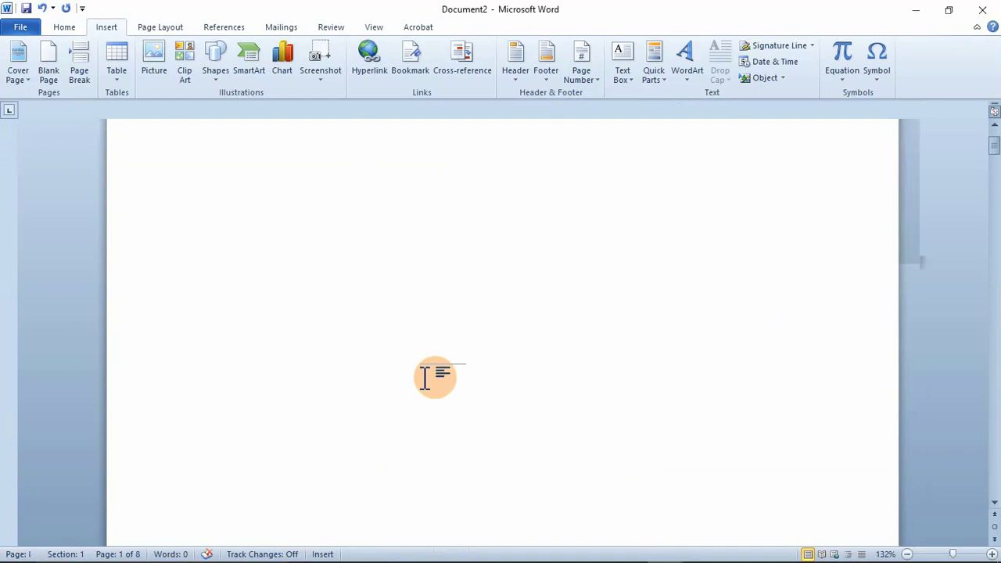
scroll(425, 378, "down", 4)
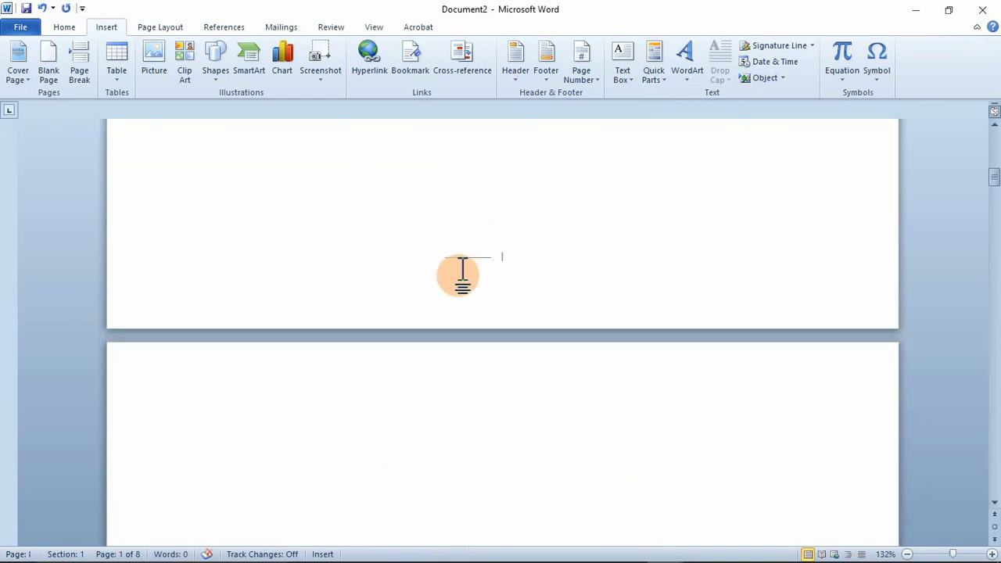
scroll(430, 315, "down", 4)
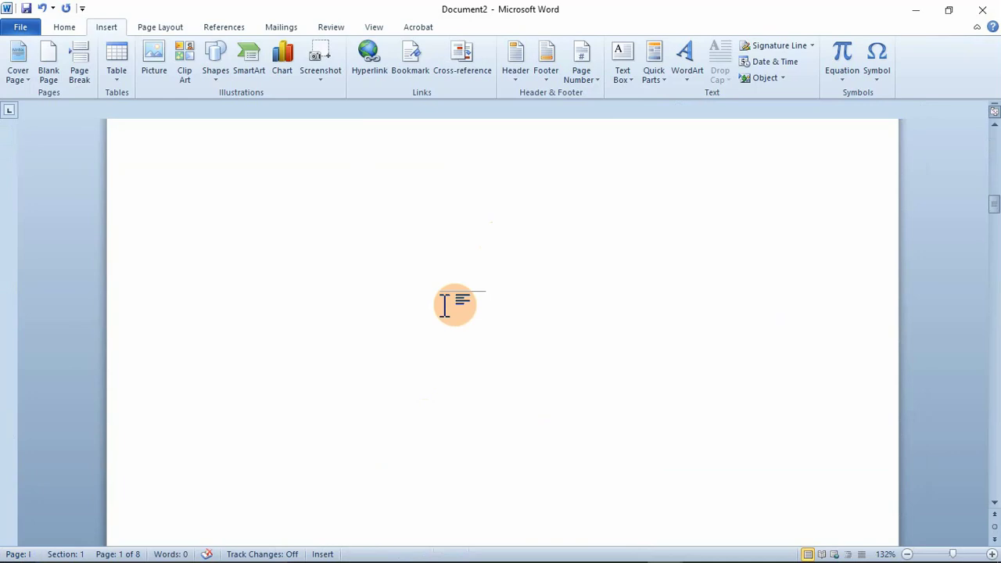
scroll(465, 308, "down", 10)
scroll(462, 302, "down", 8)
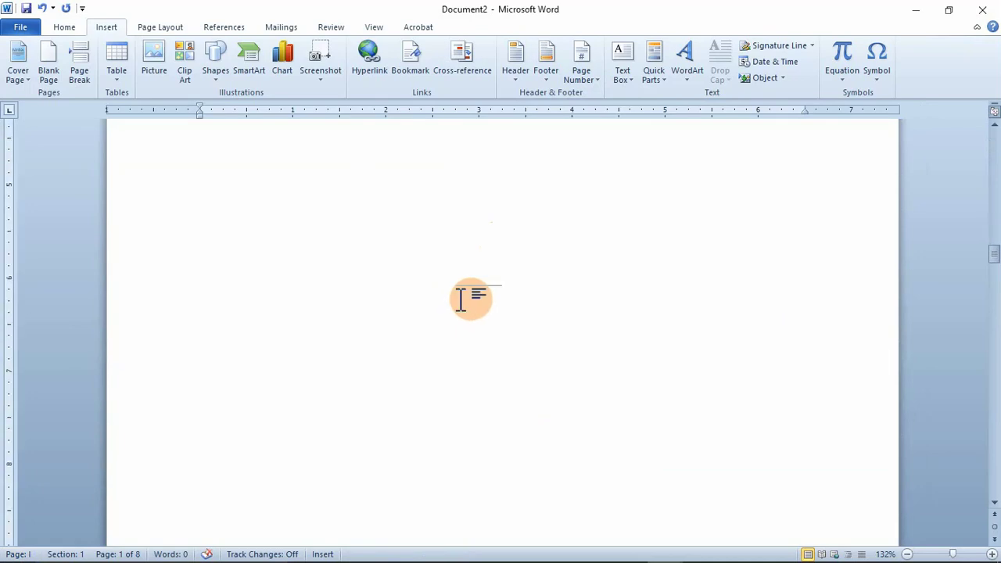
scroll(461, 301, "down", 2)
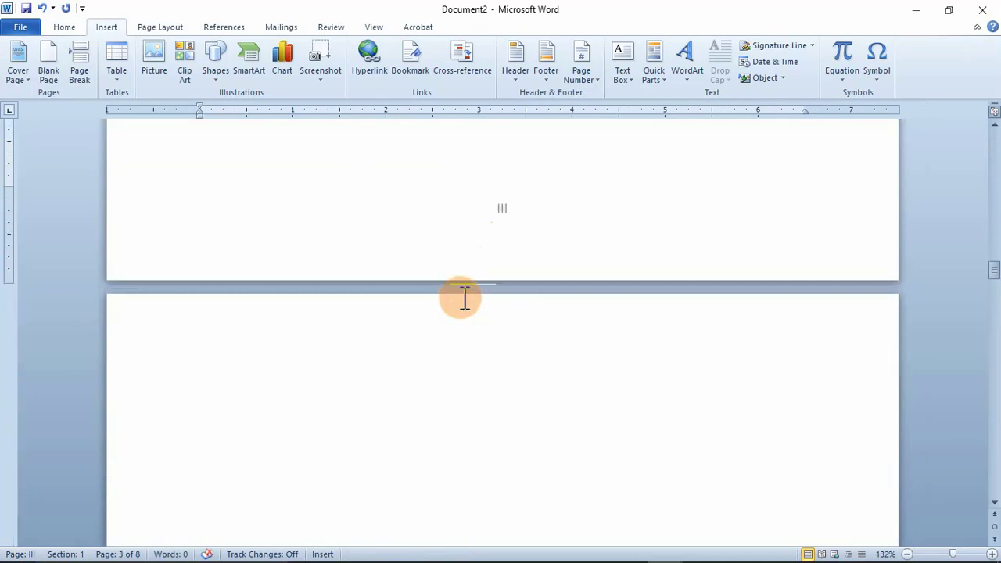
double_click(463, 291)
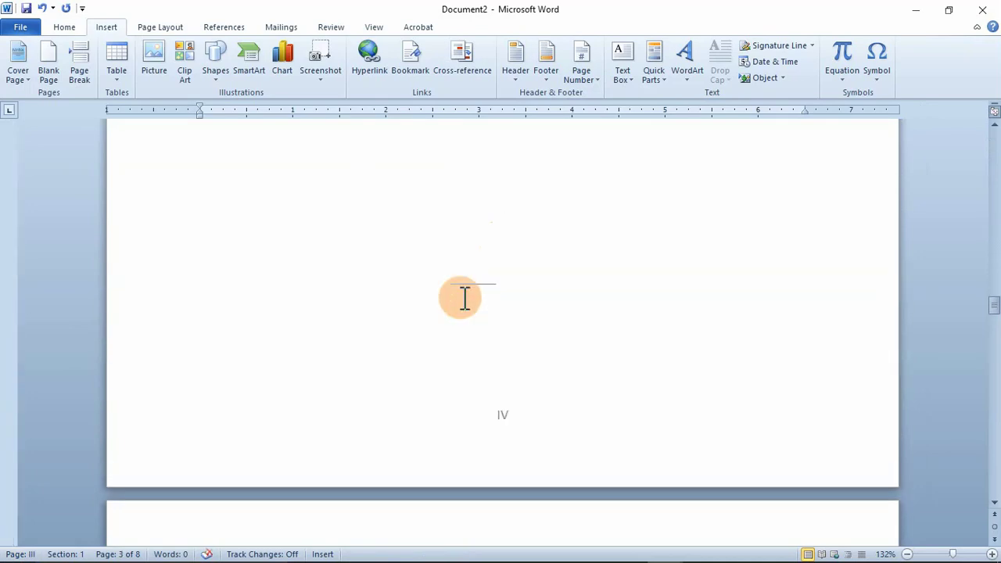
scroll(465, 299, "down", 4)
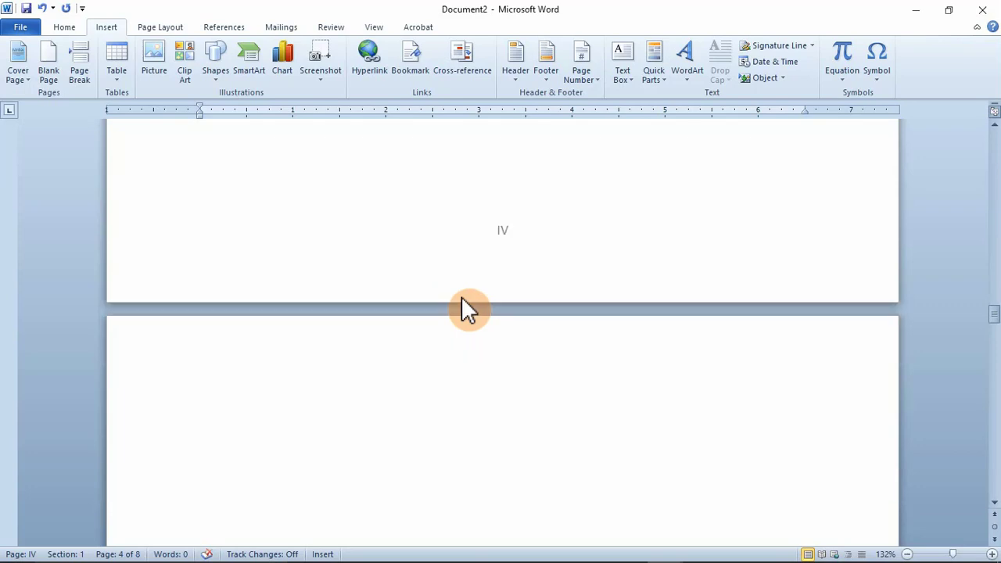
left_click(473, 197)
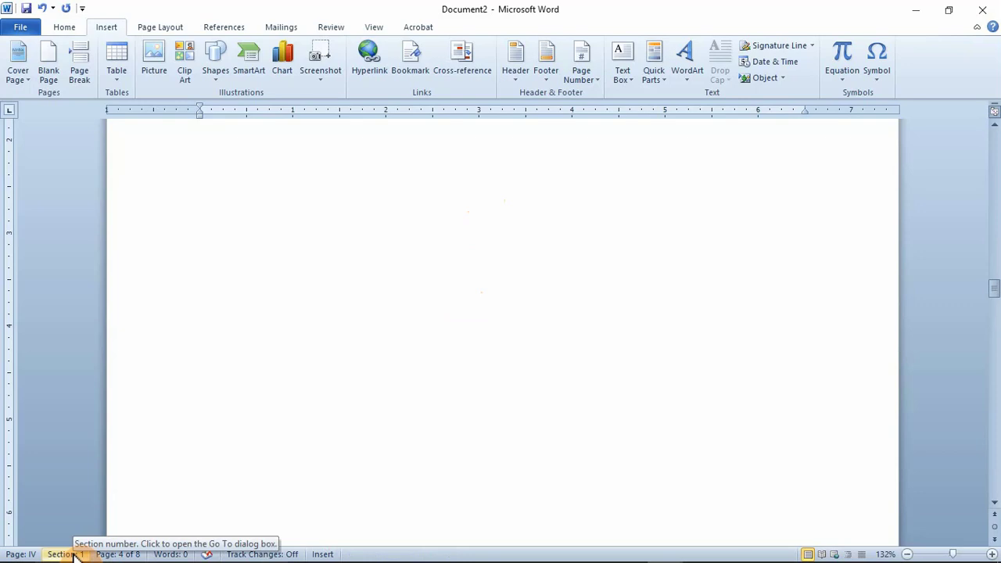
scroll(500, 266, "down", 15)
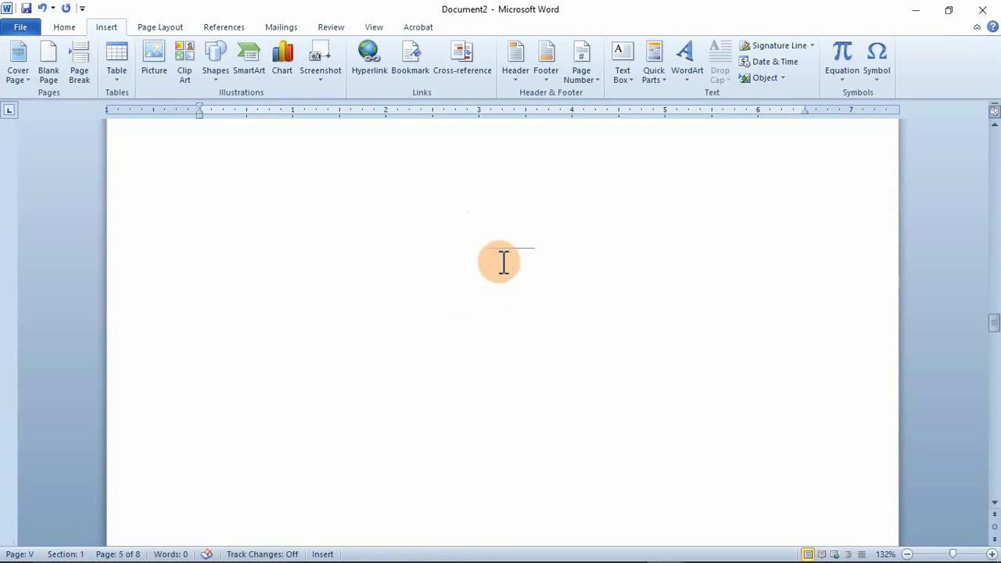
scroll(503, 262, "down", 10)
scroll(504, 263, "down", 6)
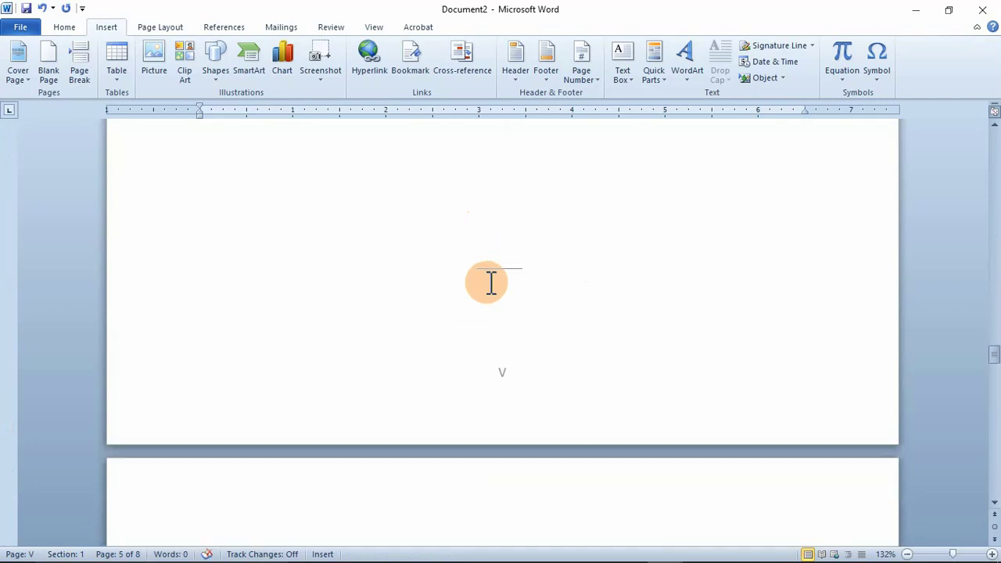
scroll(509, 342, "up", 3)
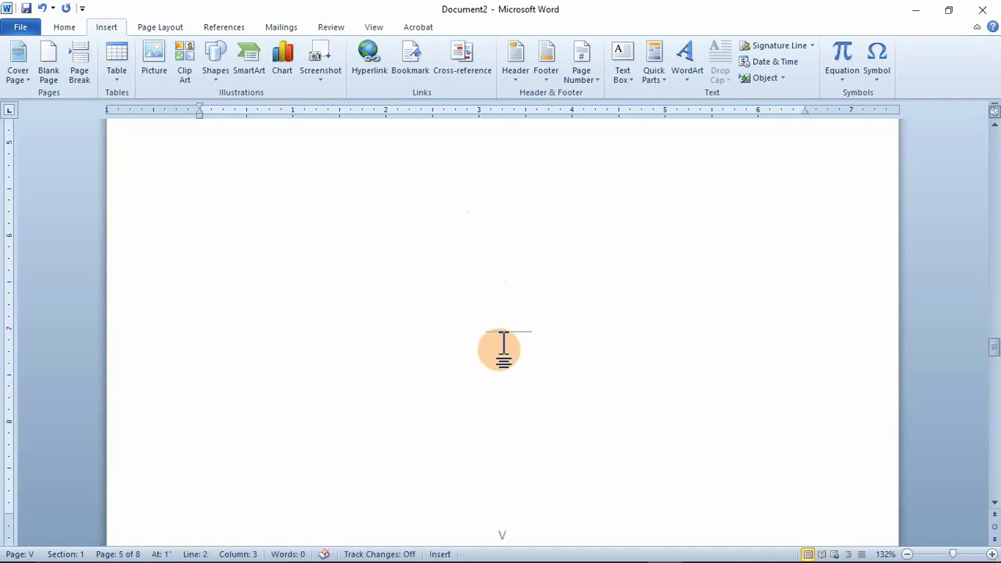
scroll(504, 351, "down", 5)
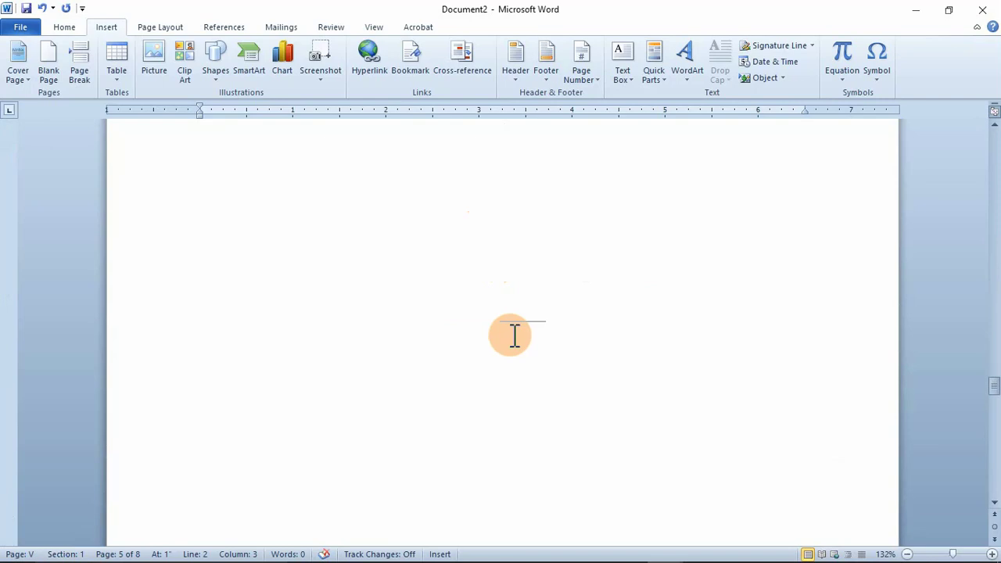
scroll(514, 336, "down", 2)
left_click(514, 334)
scroll(493, 258, "up", 1)
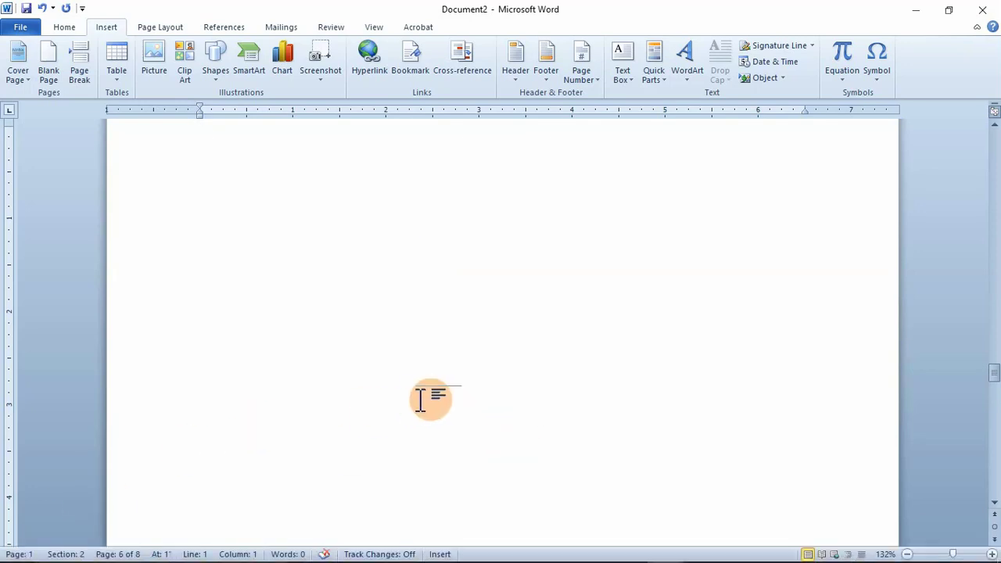
scroll(423, 397, "down", 8)
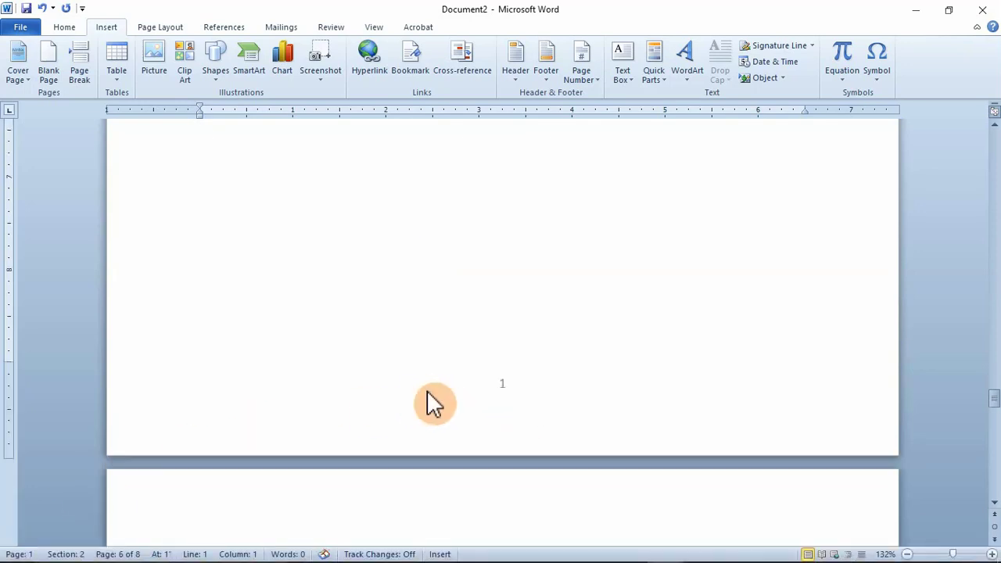
scroll(427, 391, "down", 5)
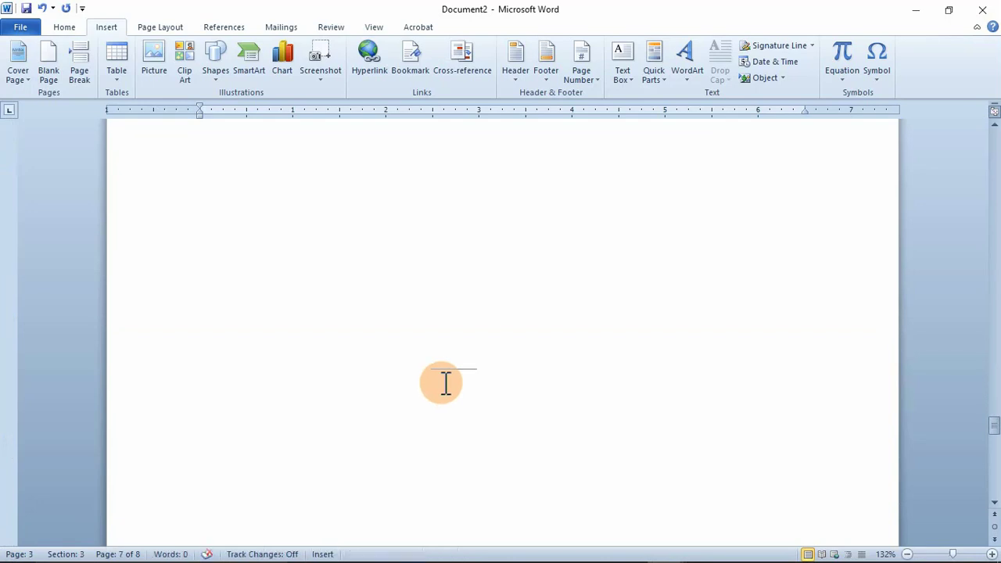
scroll(453, 380, "down", 3)
scroll(453, 379, "up", 10)
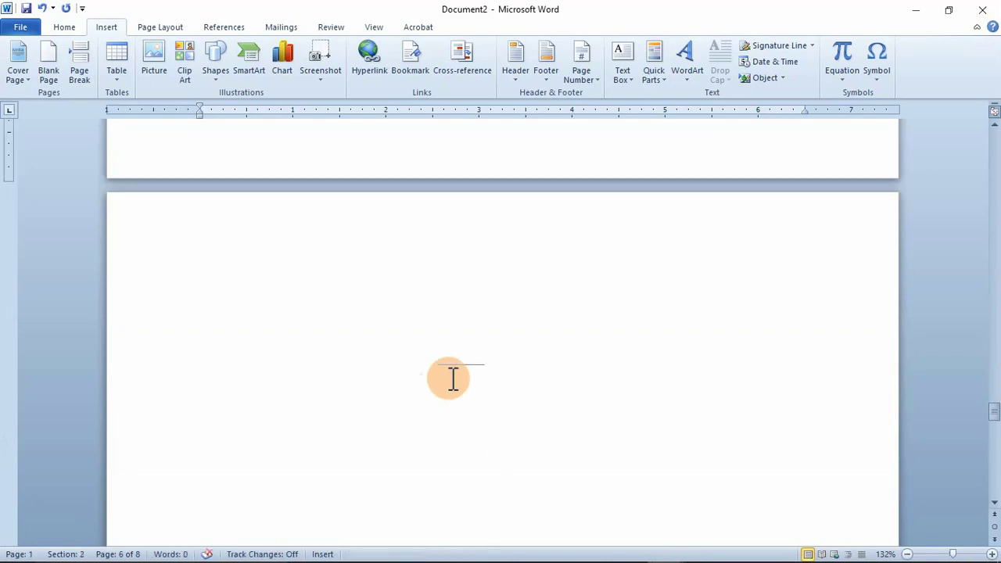
scroll(453, 379, "down", 5)
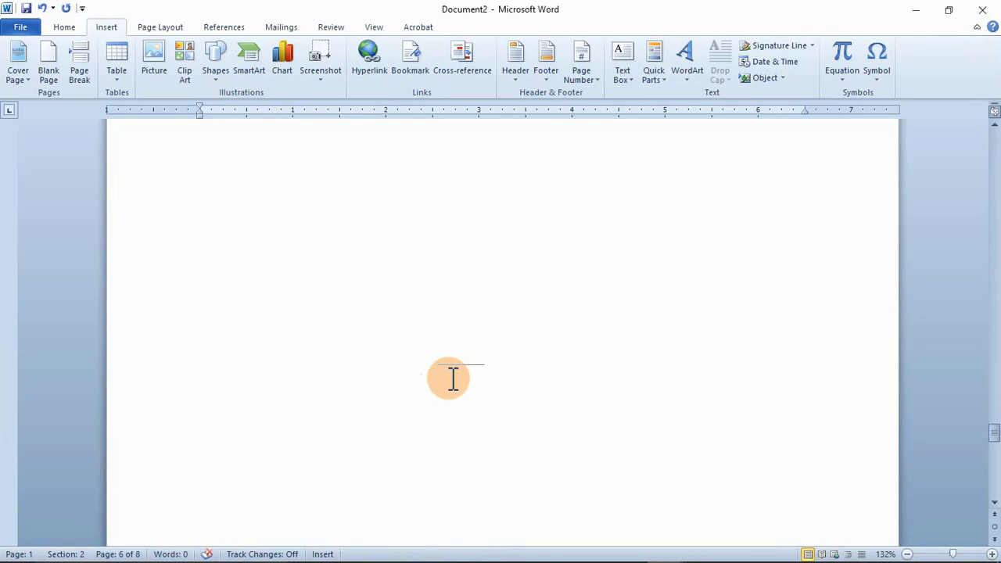
scroll(450, 387, "up", 3)
scroll(447, 393, "up", 5)
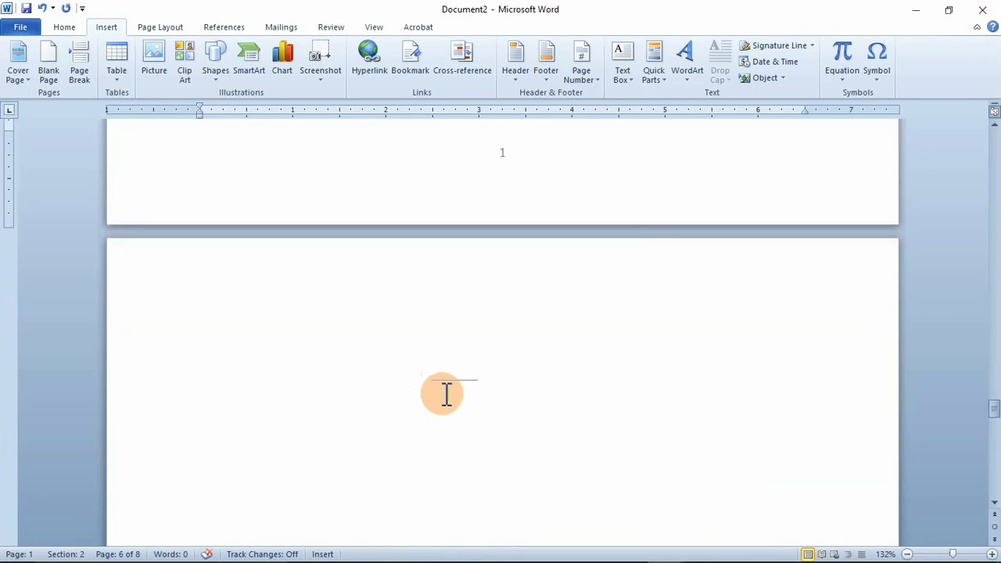
- Insert two page breaks in the section 2 body to add two blank pages
right_click(390, 418)
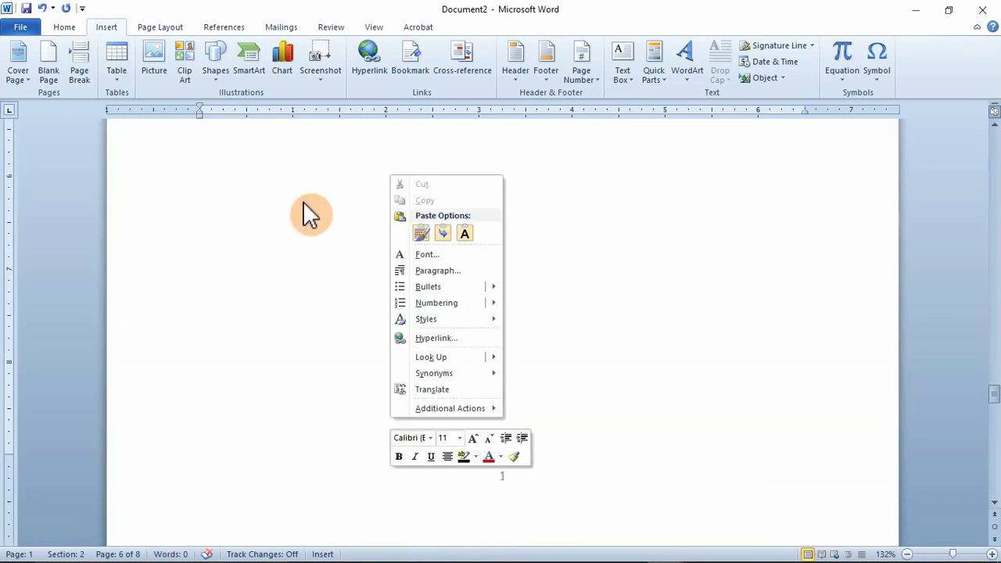
left_click(161, 165)
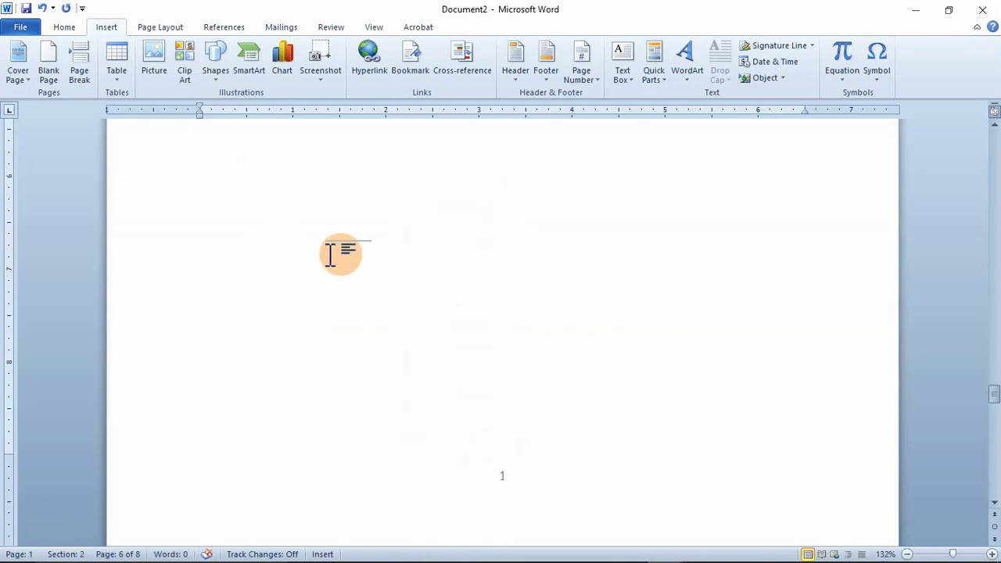
left_click(90, 75)
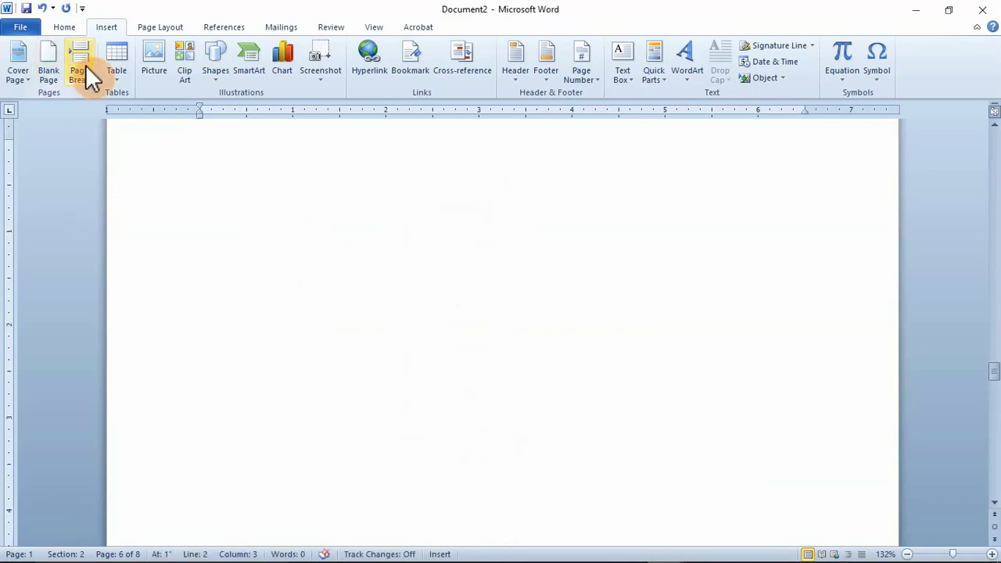
left_click(86, 67)
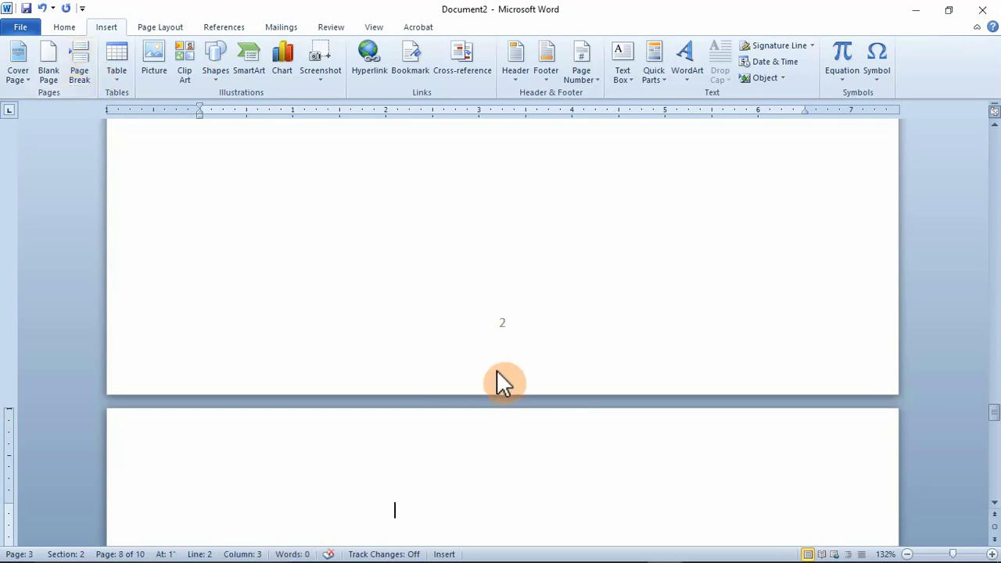
- Scroll through the pages to check the footer numbers, down to section 3's circled 3 on page 9
scroll(497, 378, "up", 5)
scroll(497, 378, "up", 4)
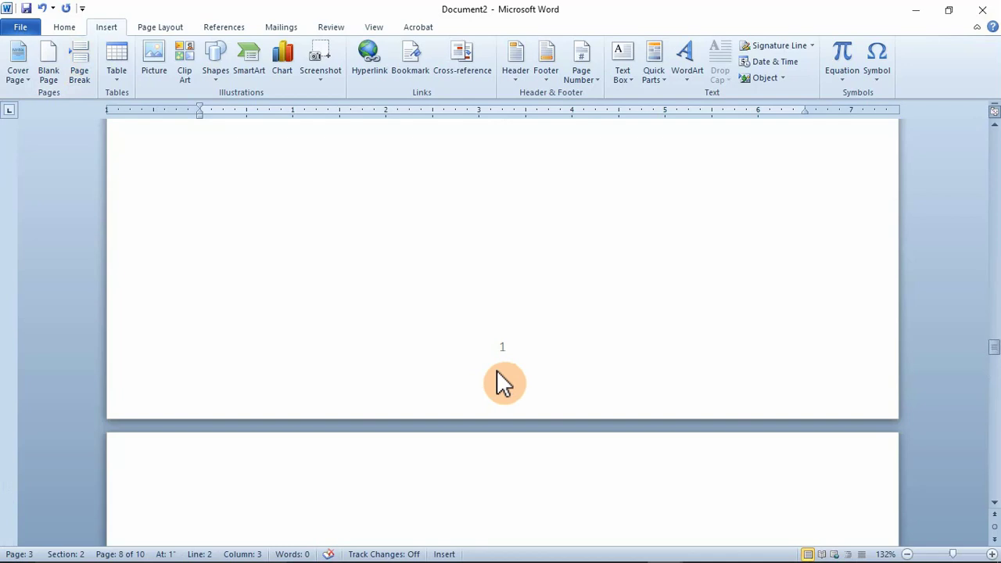
scroll(497, 378, "down", 4)
scroll(497, 378, "down", 8)
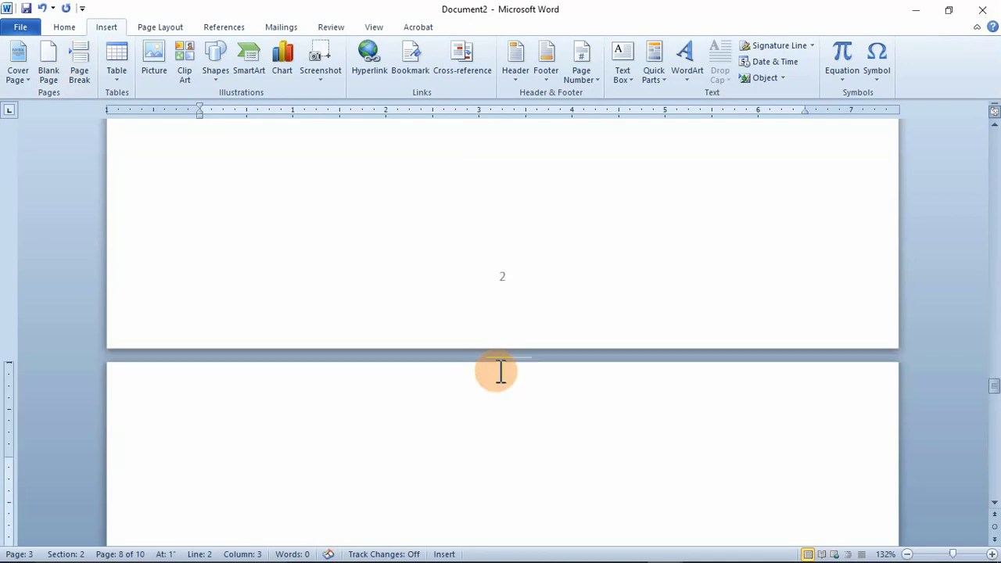
scroll(498, 379, "down", 4)
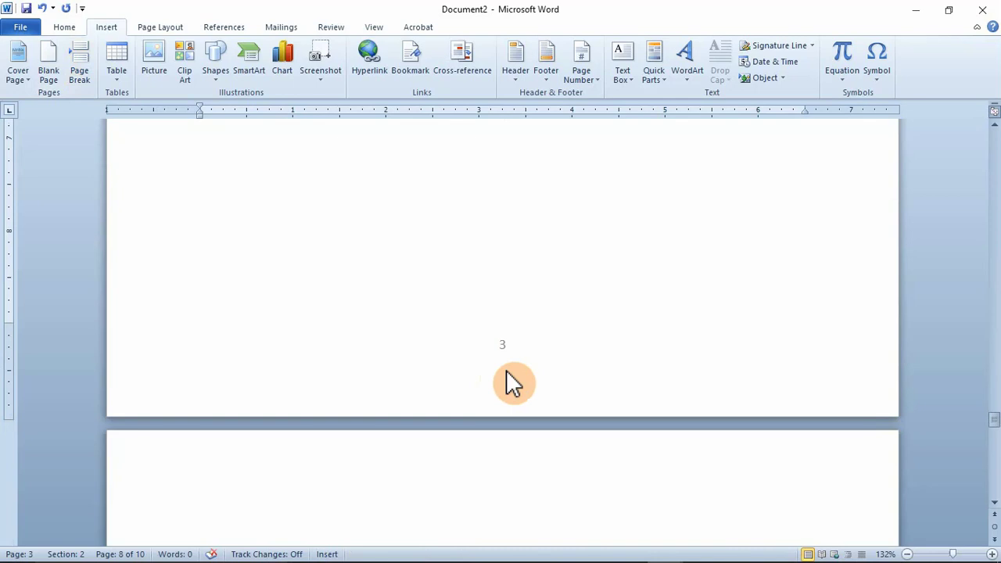
scroll(516, 364, "down", 5)
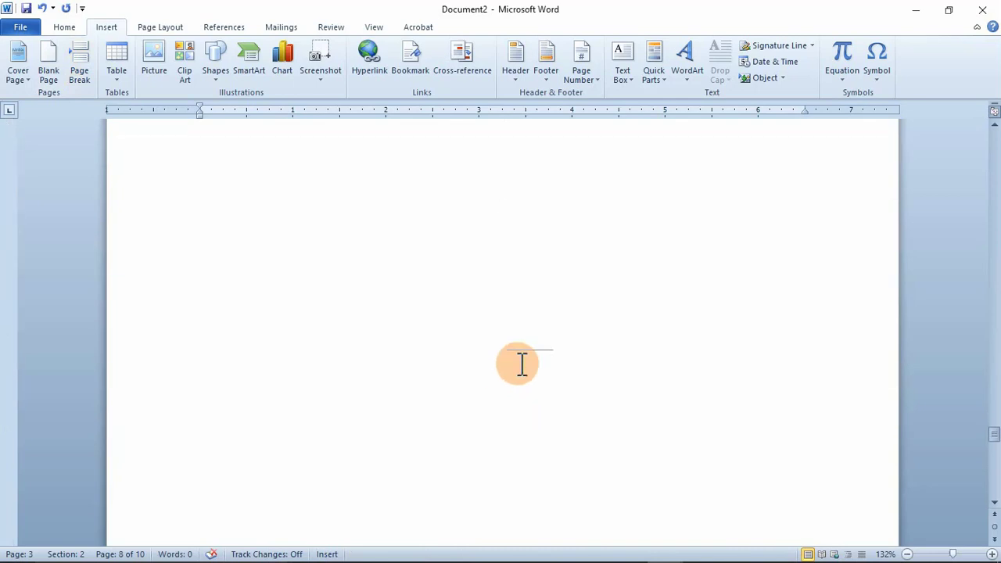
scroll(533, 356, "down", 3)
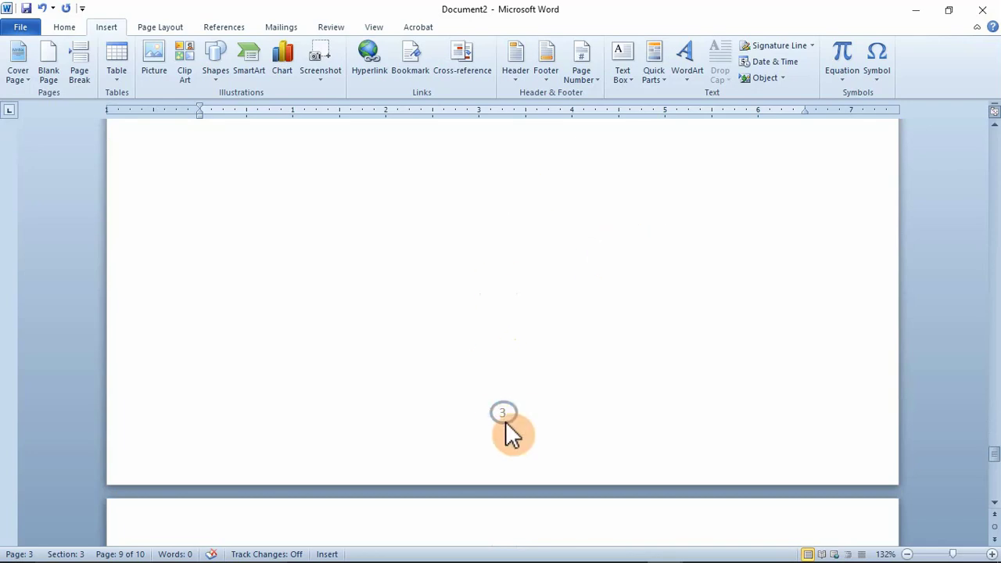
- Set section 3's footer page number to start at 4 in Format Page Numbers
double_click(506, 416)
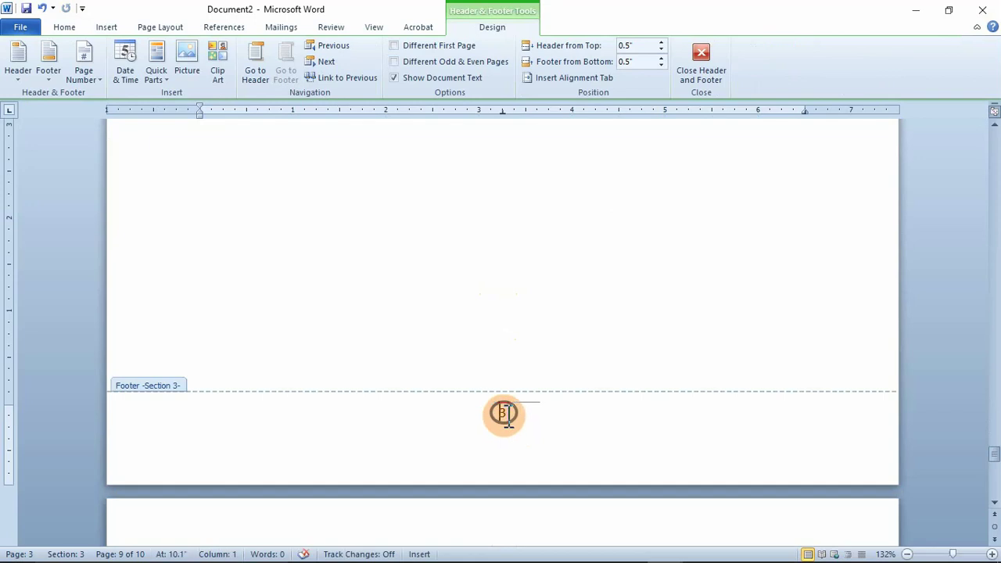
double_click(504, 413)
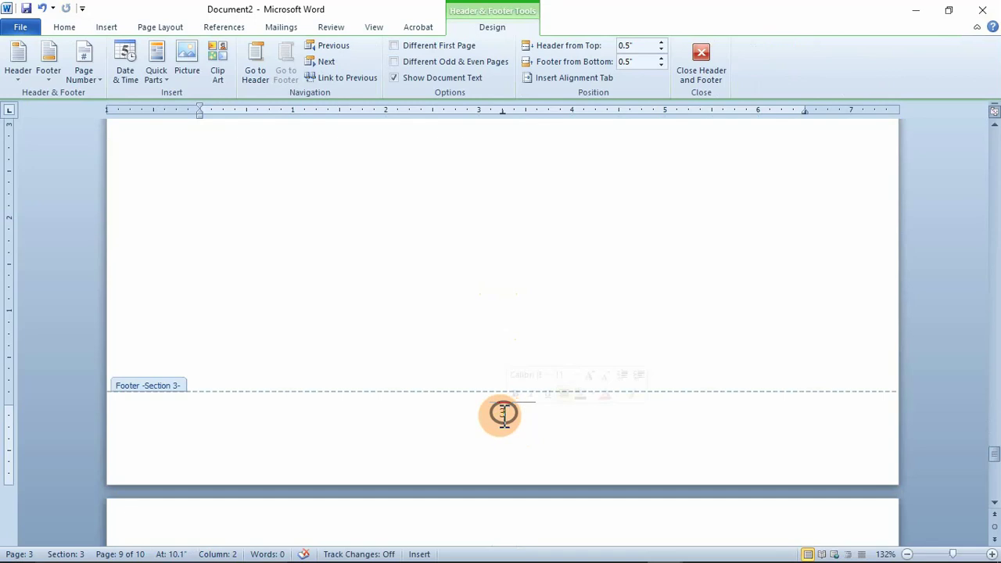
left_click(504, 413)
right_click(505, 427)
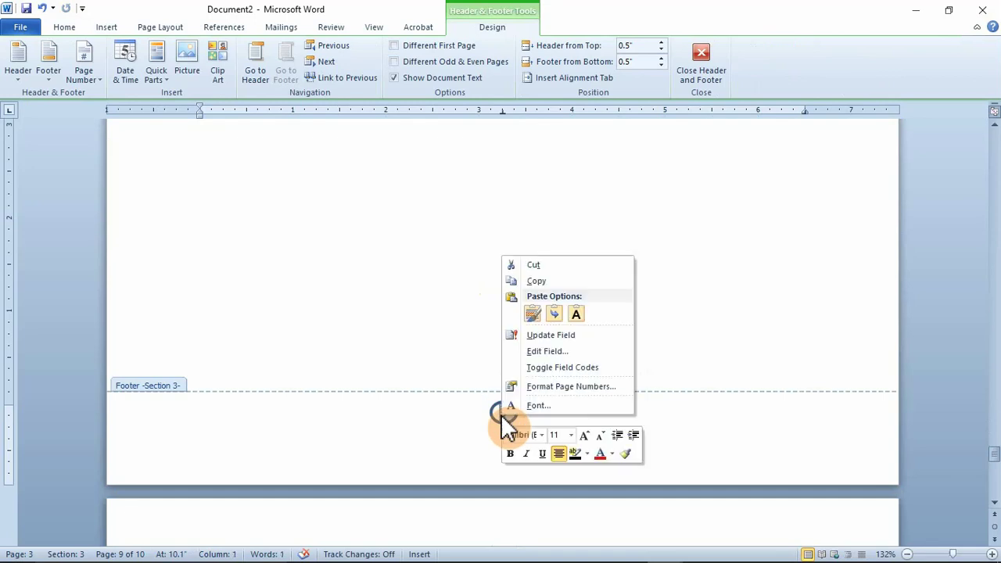
left_click(555, 383)
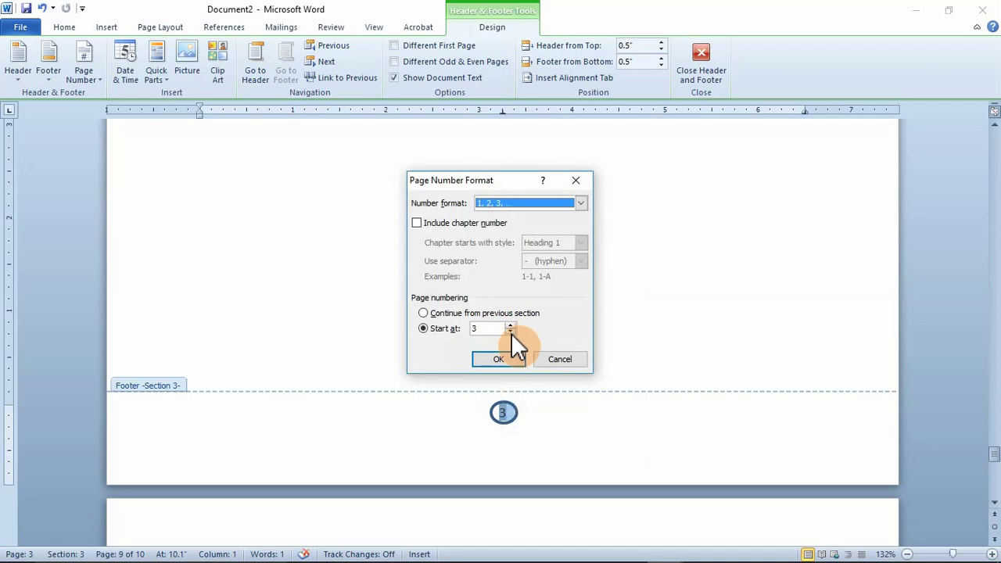
left_click(511, 332)
left_click(511, 324)
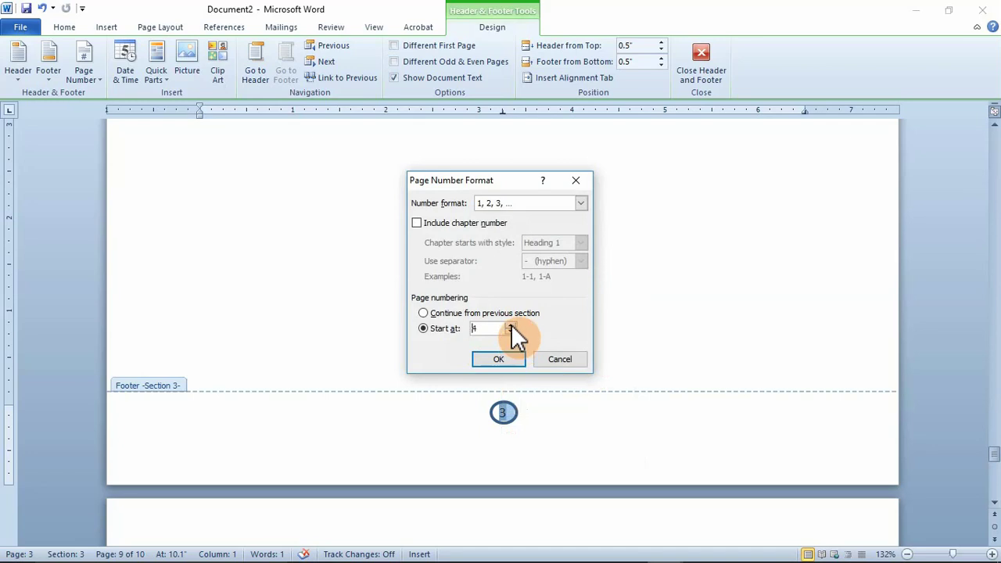
left_click(511, 324)
left_click(500, 361)
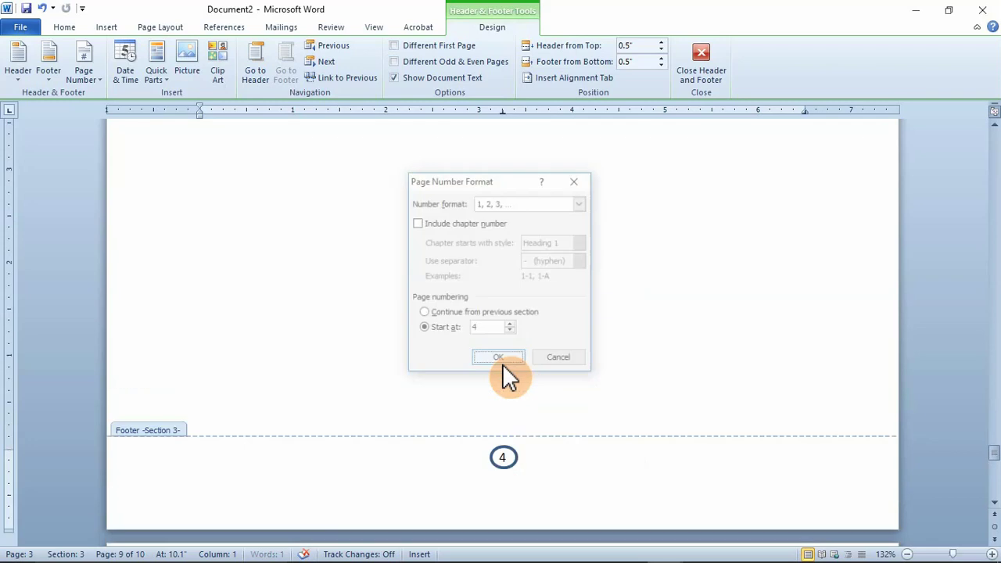
scroll(506, 359, "up", 10)
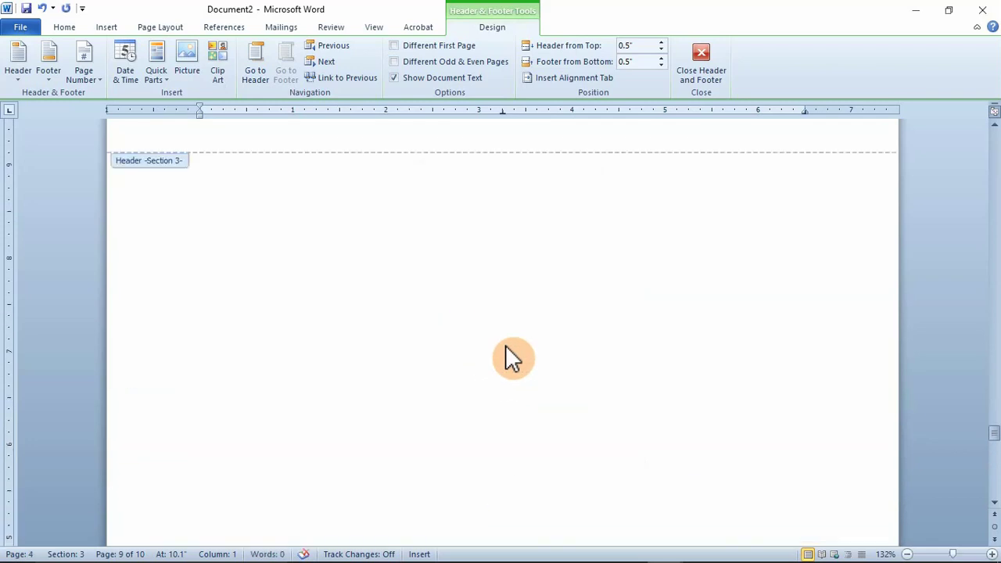
- Scroll to check the footers, then close footer editing and return to the body on page 8
scroll(506, 346, "up", 5)
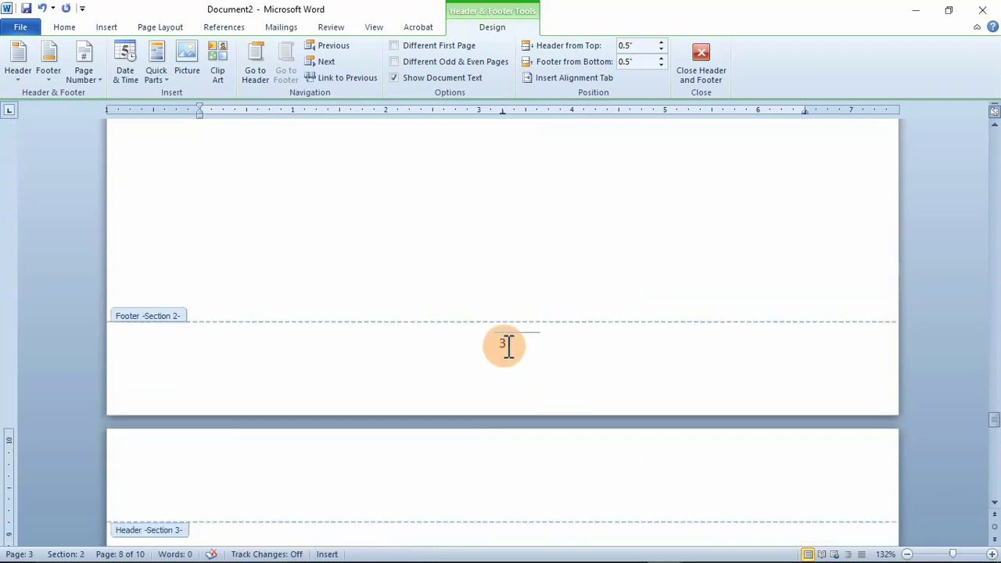
scroll(507, 346, "down", 8)
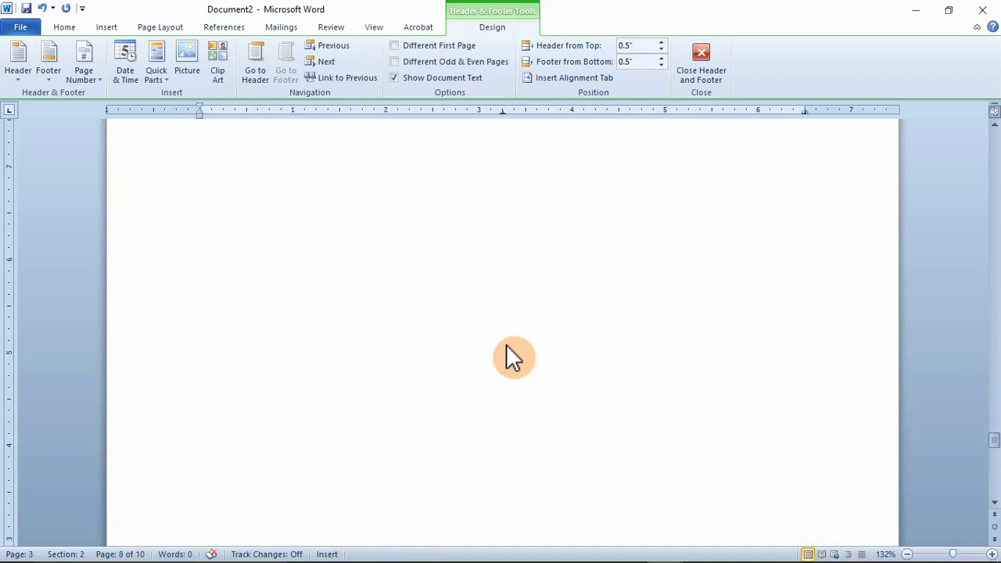
scroll(506, 345, "up", 6)
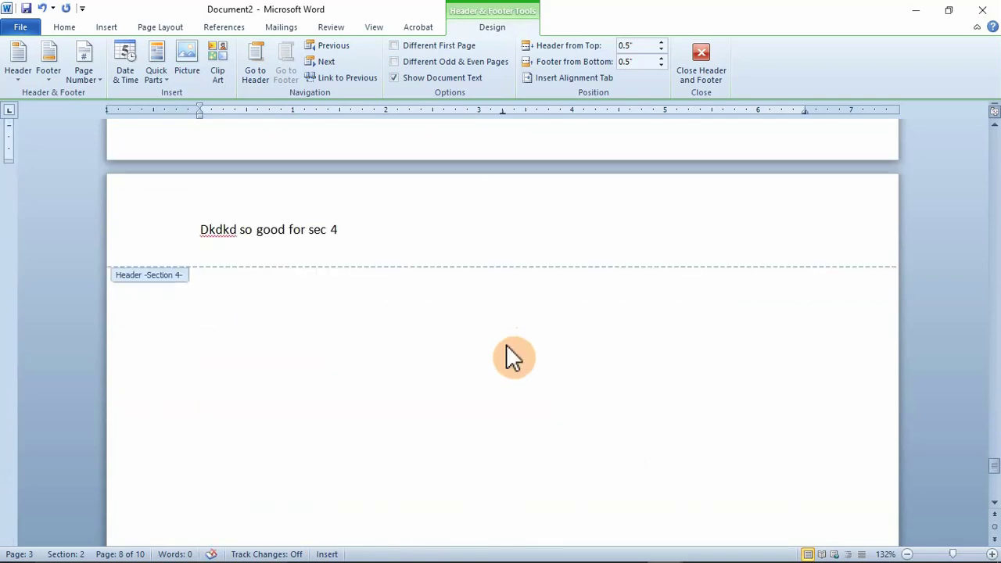
scroll(512, 356, "down", 3)
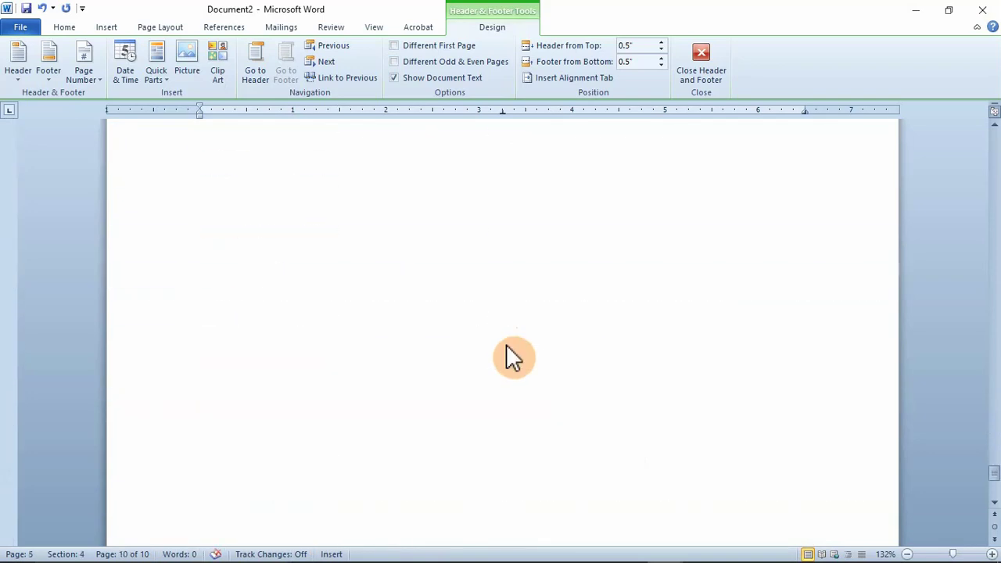
scroll(509, 346, "up", 5)
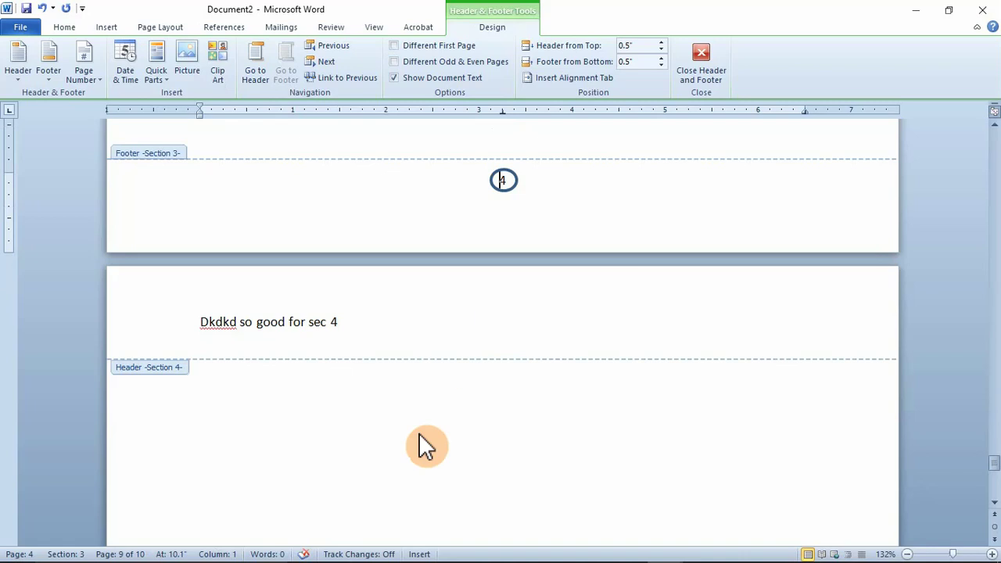
double_click(303, 403)
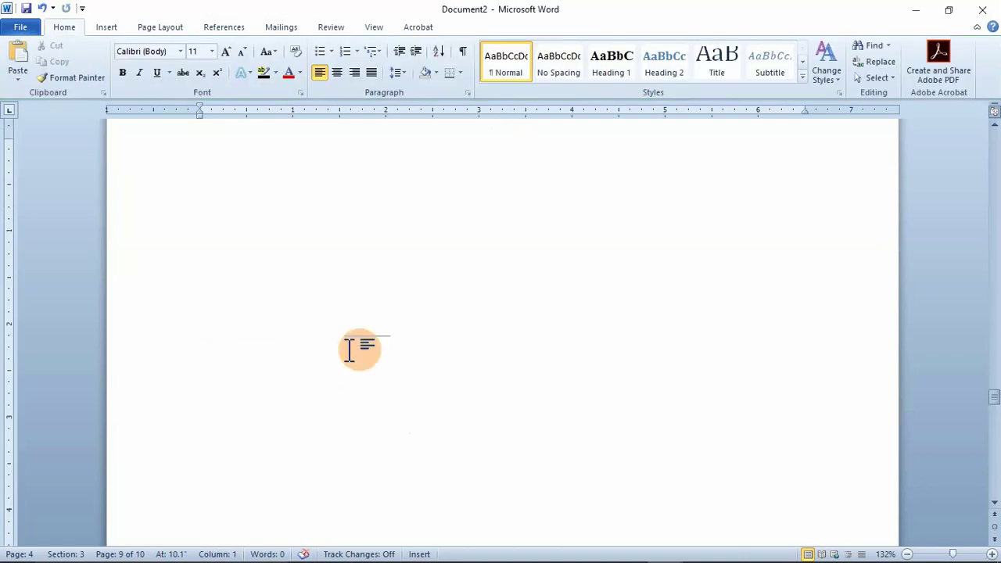
scroll(424, 311, "up", 5)
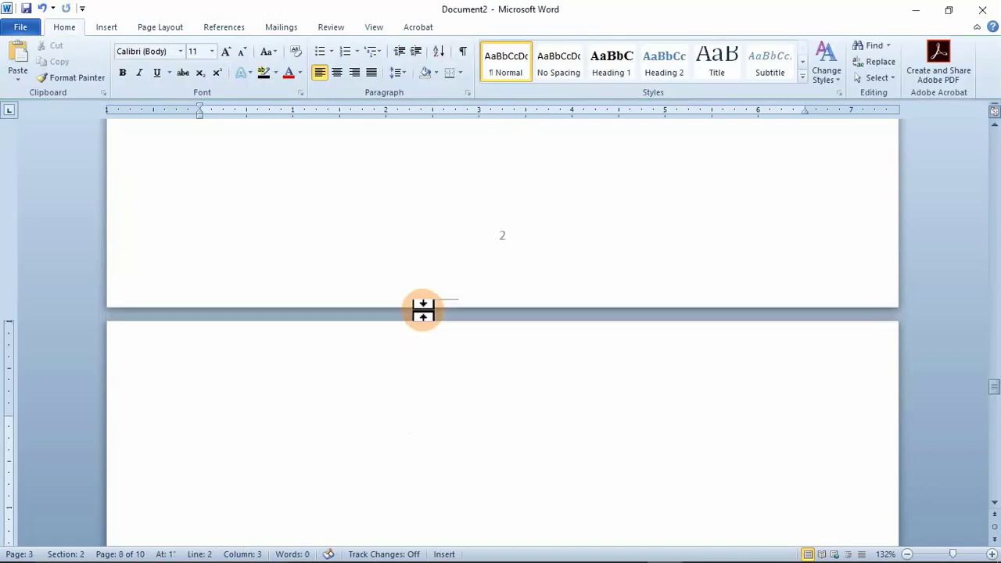
scroll(426, 310, "down", 2)
scroll(423, 316, "down", 15)
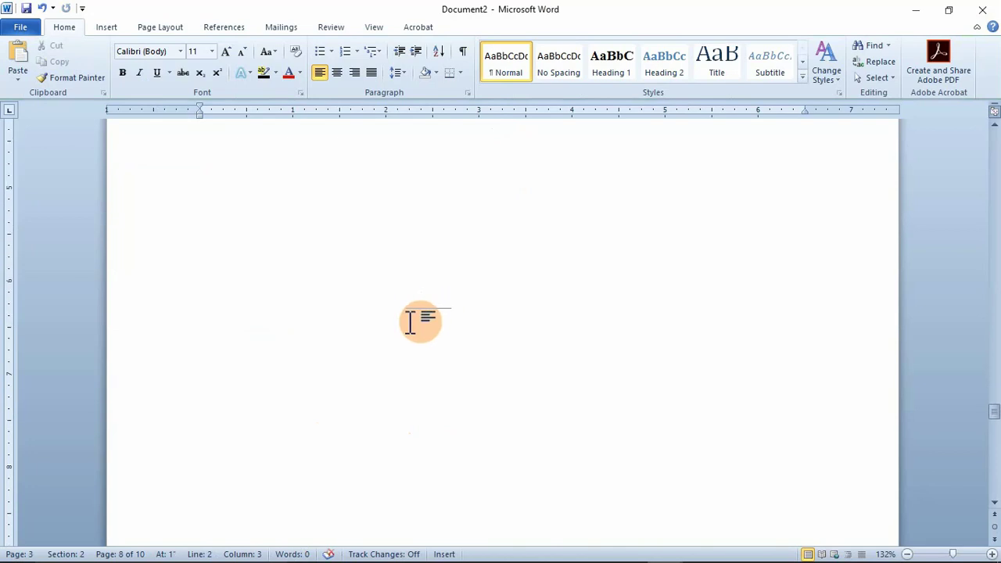
scroll(413, 322, "down", 15)
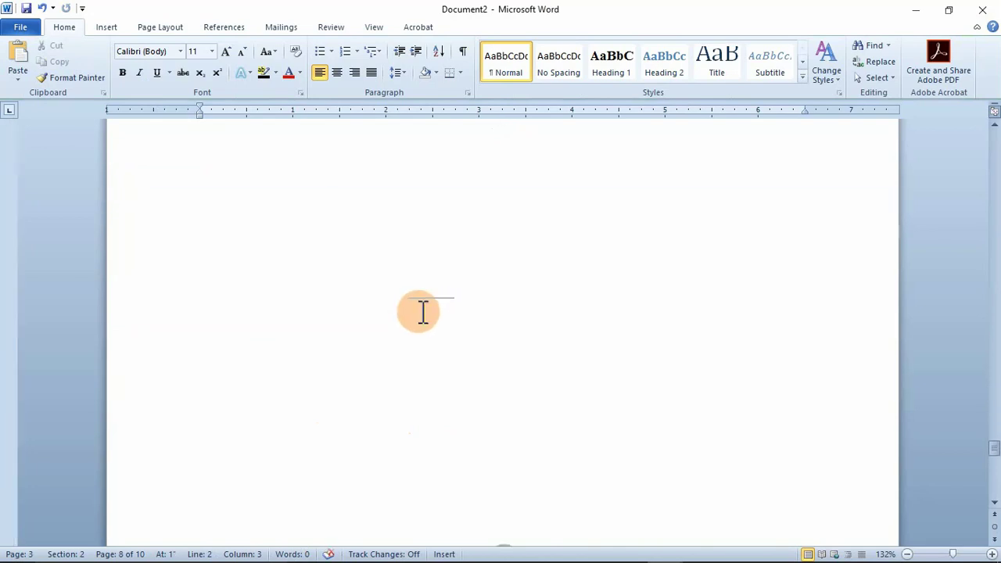